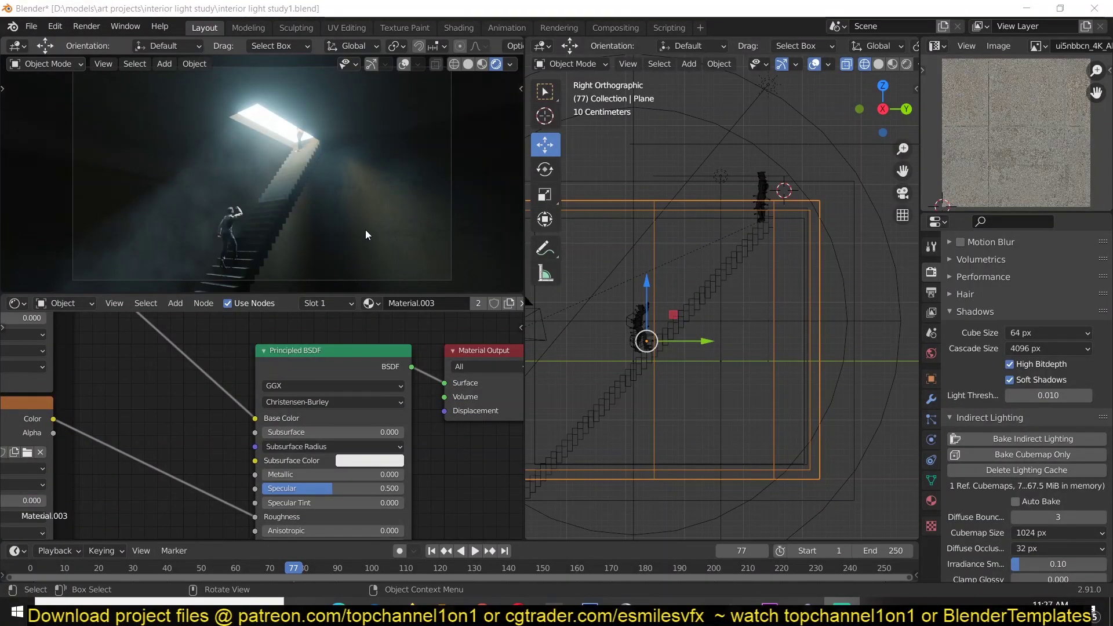
Step: Examine the finished staircase scene in solid, material preview and rendered shading without overlays, and choose Cycles as the render engine
scroll(687, 302, up, 2)
click(687, 198)
mouse_move(687, 198)
middle_down()
mouse_move(868, 190)
mouse_move(920, 221)
middle_up()
key(shift+z)
mouse_move(816, 232)
middle_down()
mouse_move(768, 216)
mouse_move(894, 83)
middle_up()
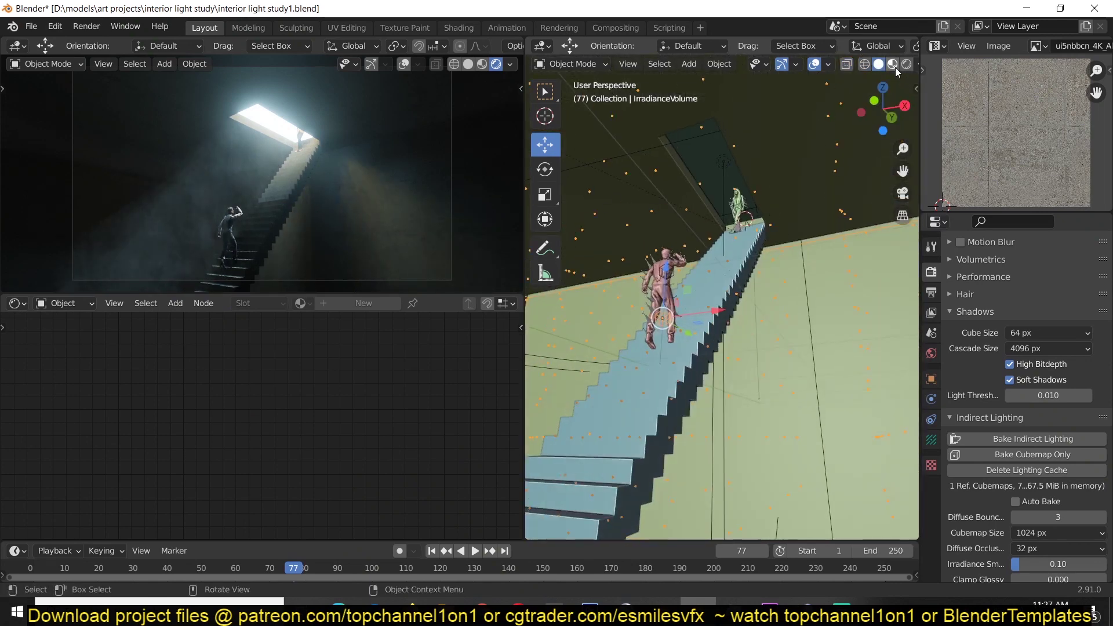
click(894, 65)
click(815, 65)
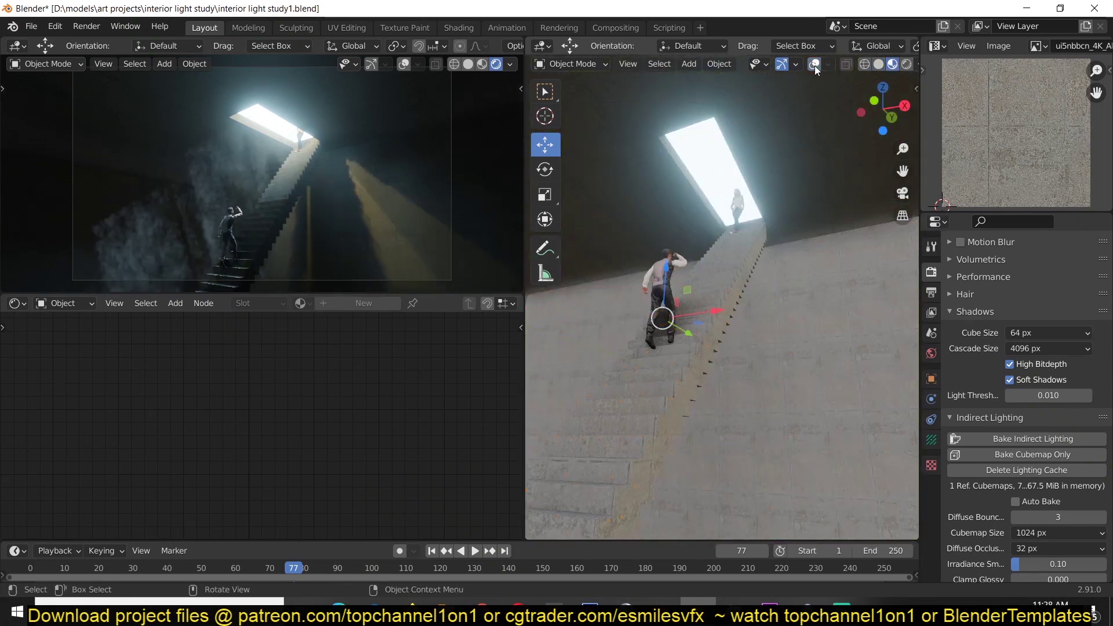
click(907, 65)
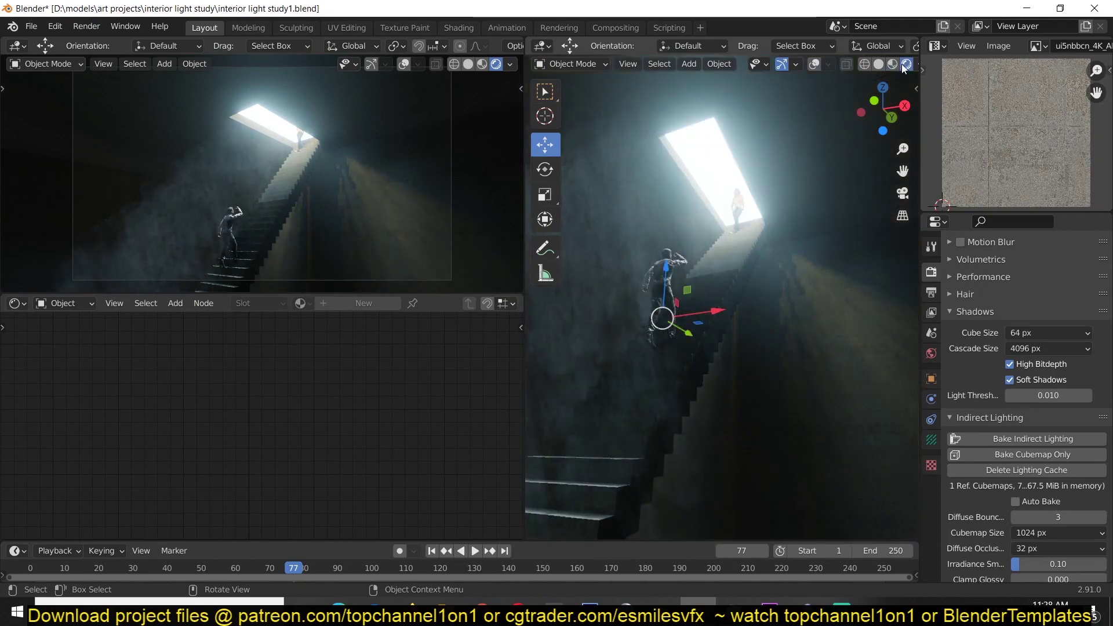
click(798, 370)
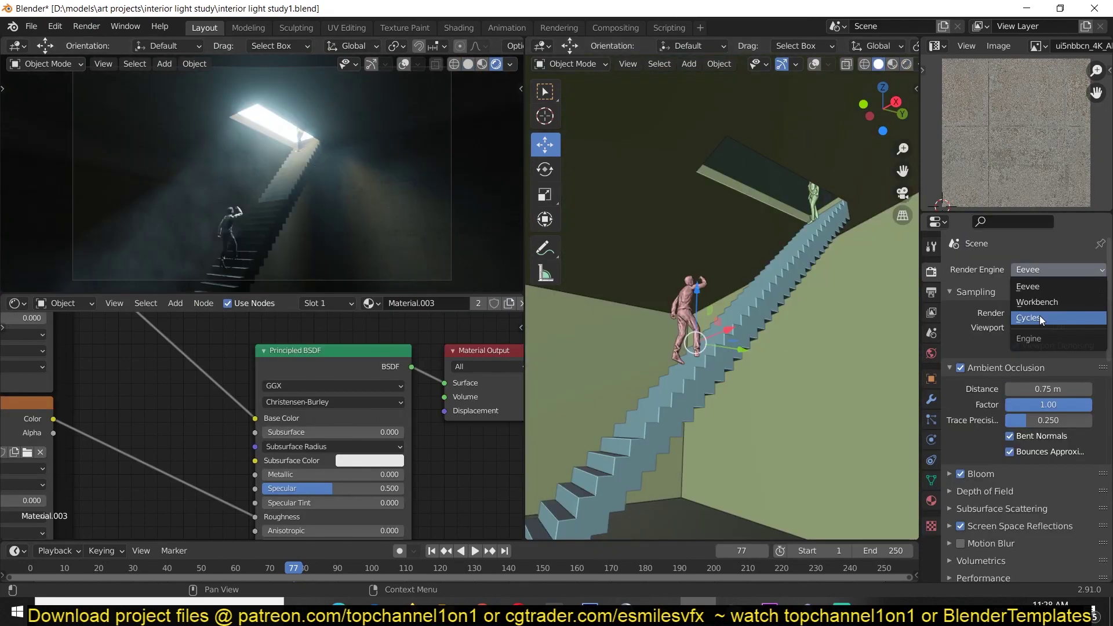
click(1039, 315)
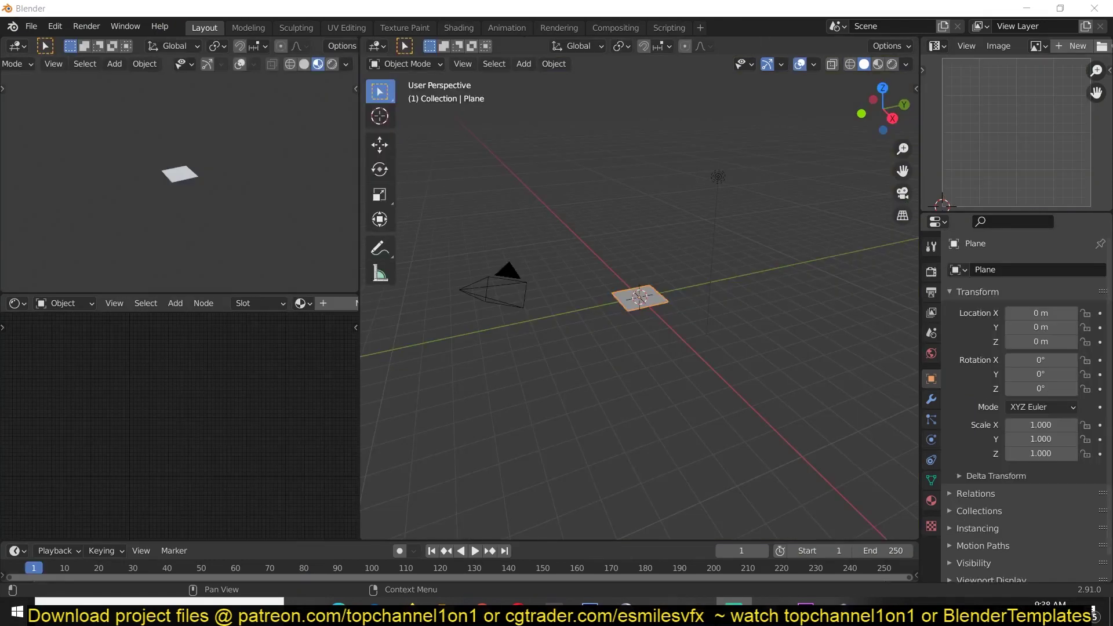
Step: Scale the plane up along Y and X into a large rectangular floor
click(497, 289)
key(Delete)
scroll(722, 324, down, 1)
click(611, 338)
key(s)
key(y)
click(703, 340)
key(s)
key(x)
click(371, 510)
Step: Extrude the floor's edges upward along Z to form the room's walls
key(Tab)
click(690, 244)
shift+click(759, 261)
shift+click(614, 398)
key(e)
key(z)
click(634, 216)
key(Tab)
Step: Frame the room in the viewport and align the camera to that view
mouse_move(609, 299)
middle_down()
mouse_move(659, 284)
mouse_move(613, 298)
middle_up()
shift+middle_drag(613, 298, 791, 311)
key(ctrl+alt+KP_0)
Step: Widen the room along X to a scale of about 6.366
scroll(790, 311, down, 5)
key(KP_7)
click(712, 291)
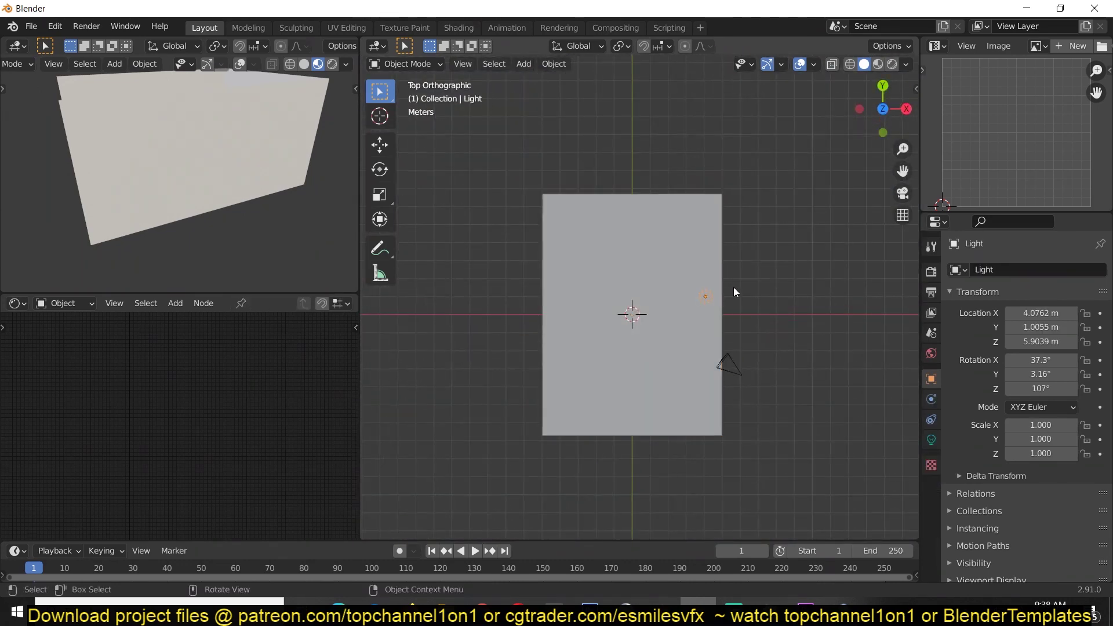
click(717, 267)
key(s)
key(x)
click(761, 251)
Step: Lengthen the room by moving its far-end vertices outward along Y
key(Tab)
key(shift+z)
middle_drag(478, 171, 482, 163)
key(KP_7)
key(1)
drag(482, 163, 776, 237)
click(377, 148)
drag(630, 153, 630, 72)
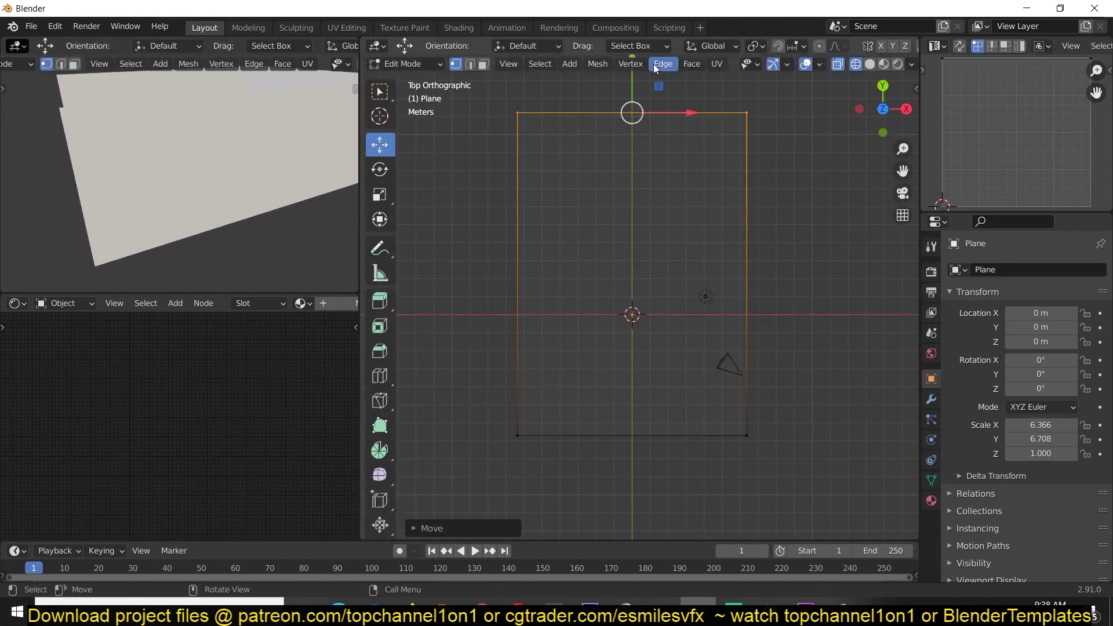
Step: Fill the open edge loops of the room to close its missing wall and ceiling
middle_drag(774, 273, 690, 206)
key(shift+z)
key(2)
alt+click(755, 323)
key(f)
mouse_move(828, 243)
middle_down()
mouse_move(869, 259)
mouse_move(915, 237)
middle_up()
alt+click(627, 327)
key(f)
Step: Add a loop cut along the room's length and bevel it into two parallel loops
middle_drag(638, 319, 660, 331)
key(ctrl+r)
double_click(661, 331)
key(ctrl+b)
click(733, 326)
Step: Add a crossing loop cut over the room's width and bevel it into two parallel loops
middle_drag(732, 328, 603, 330)
key(ctrl+r)
double_click(666, 330)
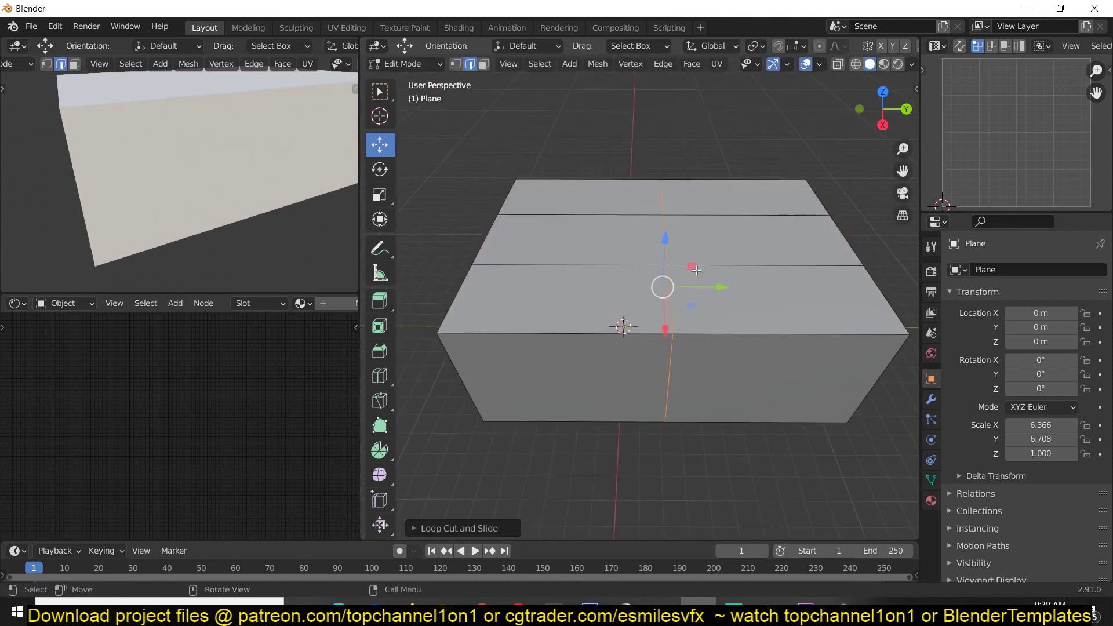
key(ctrl+b)
click(802, 253)
Step: Extrude the ceiling face between the loops upward about 0.46 m and delete its top face to make an opening
key(3)
click(756, 255)
key(e)
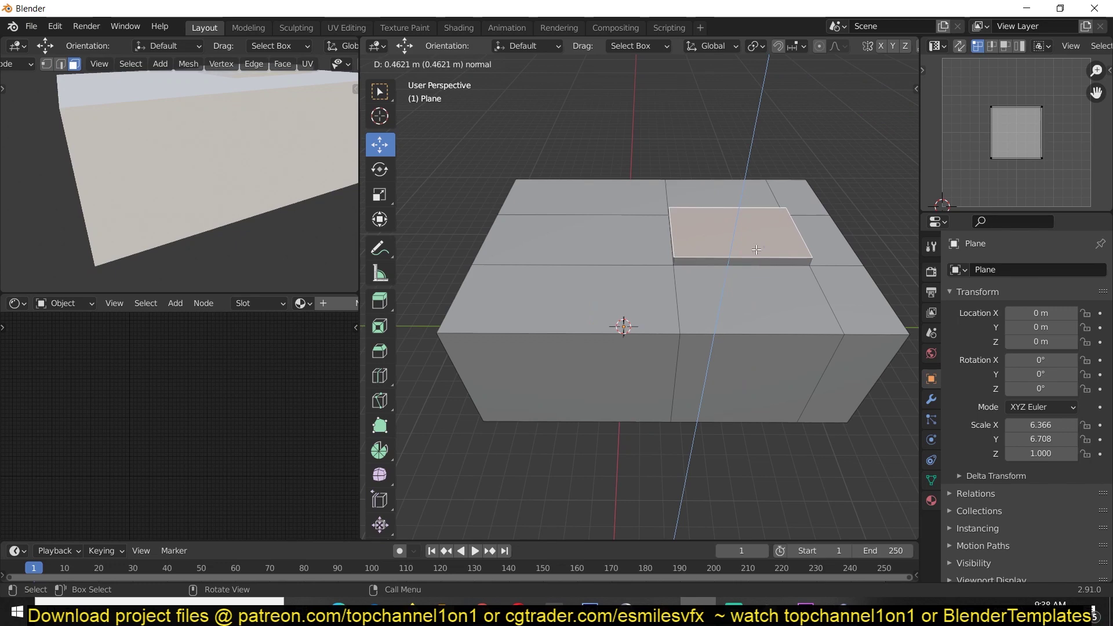
click(756, 249)
key(x)
click(745, 279)
key(Tab)
Step: Place the camera view inside the room facing the far corner below the ceiling opening, and select the camera
middle_drag(746, 277, 829, 204)
scroll(771, 250, up, 5)
key(KP_0)
click(687, 309)
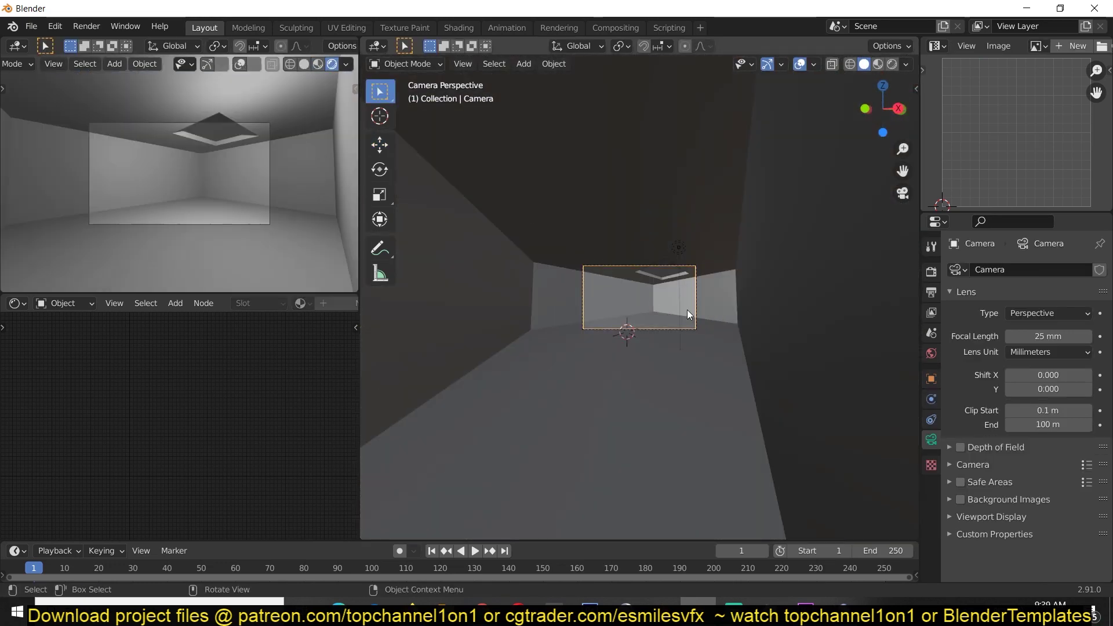
Step: Move the light above the ceiling opening and change its type to Area
click(677, 248)
key(KP_3)
scroll(663, 256, down, 2)
key(g)
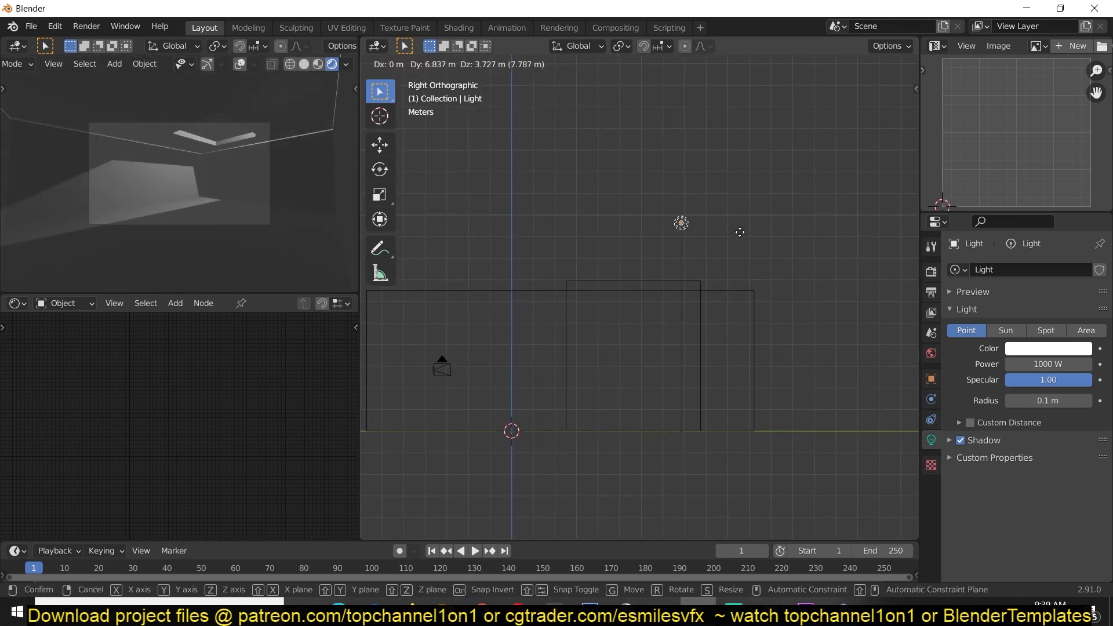
click(732, 212)
click(1071, 333)
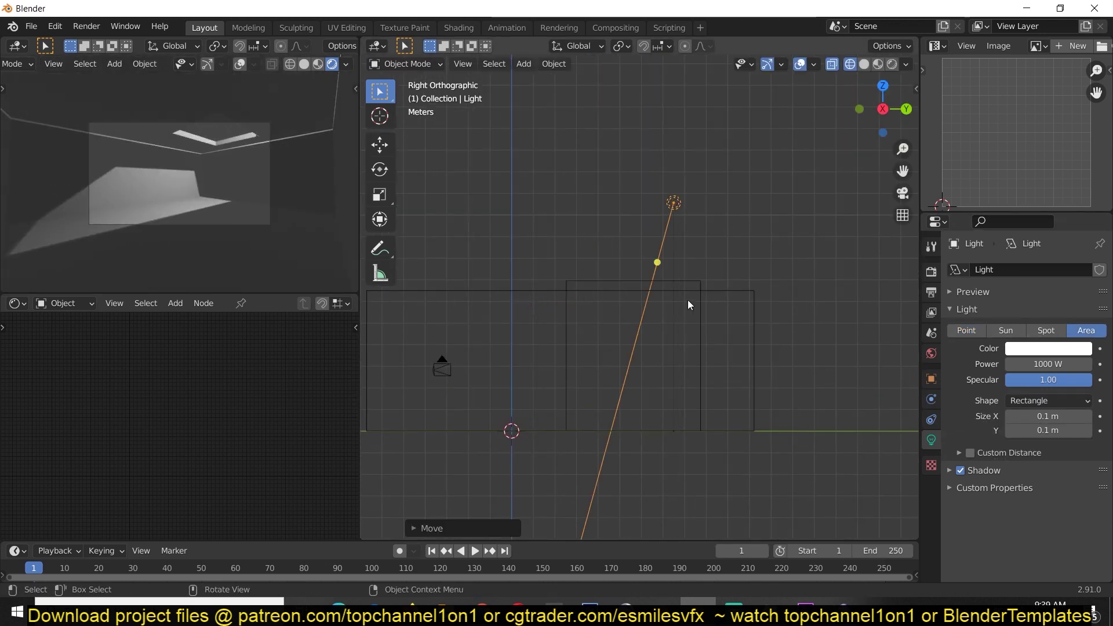
Step: Tilt the light to about -25.8° on X from a cleared rotation and move it along X over the opening
key(alt+r)
key(r)
click(678, 282)
key(KP_7)
key(g)
key(x)
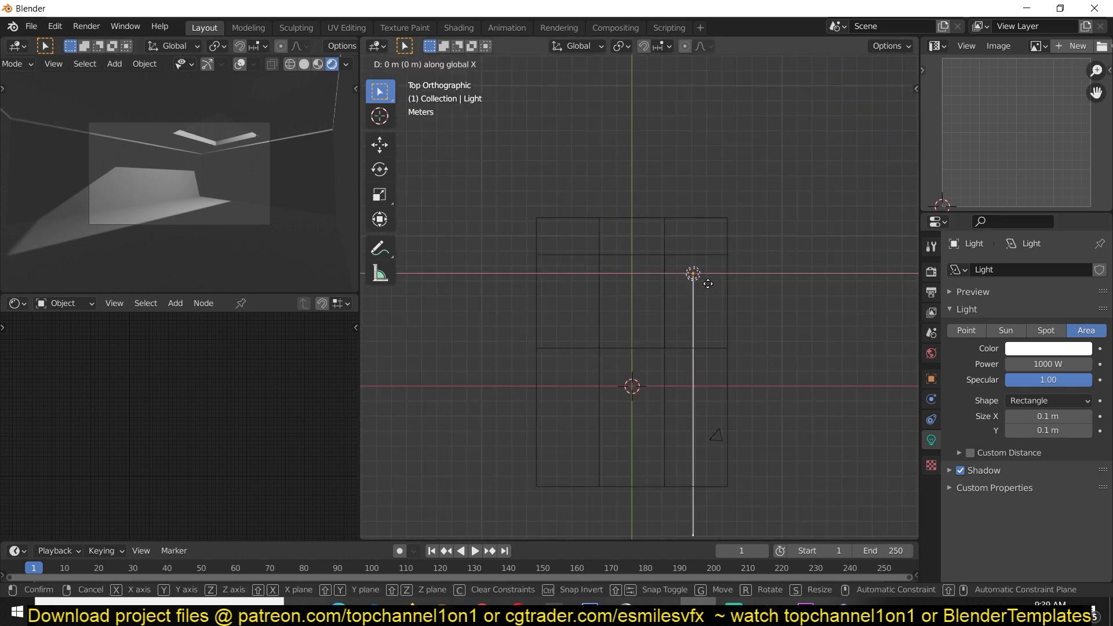
click(644, 284)
Step: Narrow the ceiling opening by scaling the room's two middle lengthwise loops closer together along X
click(662, 289)
key(Tab)
drag(572, 164, 707, 533)
key(x)
key(s)
key(x)
click(714, 230)
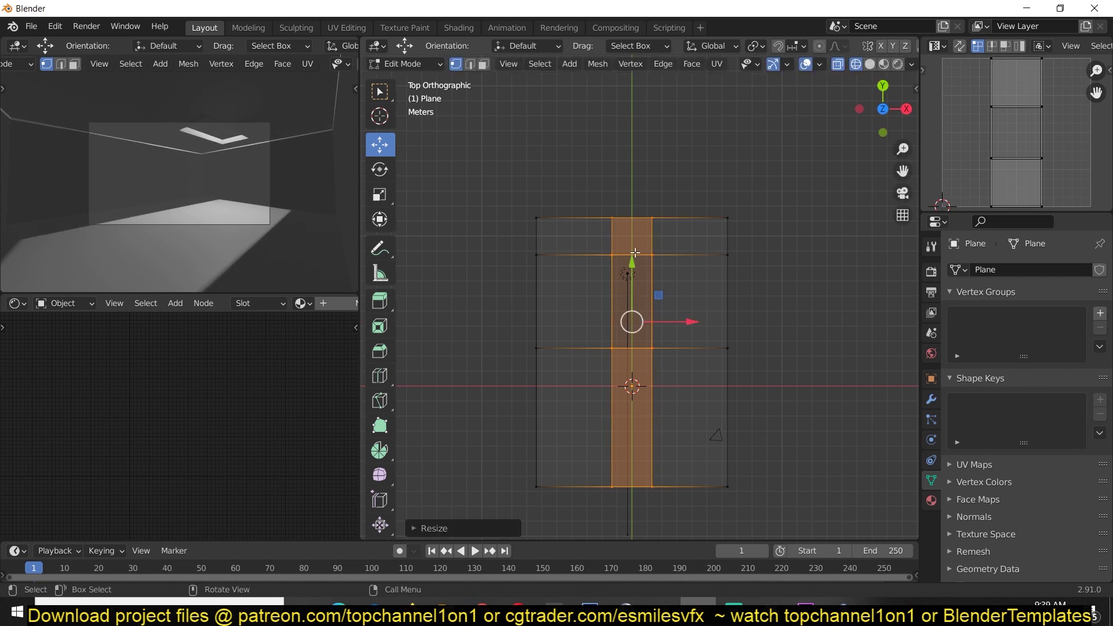
Step: Move the nearer crossing loop slightly along Y toward the far end to shorten the opening
drag(496, 311, 867, 446)
mouse_move(634, 299)
mouse_down()
mouse_move(646, 269)
mouse_move(645, 287)
mouse_up()
click(645, 286)
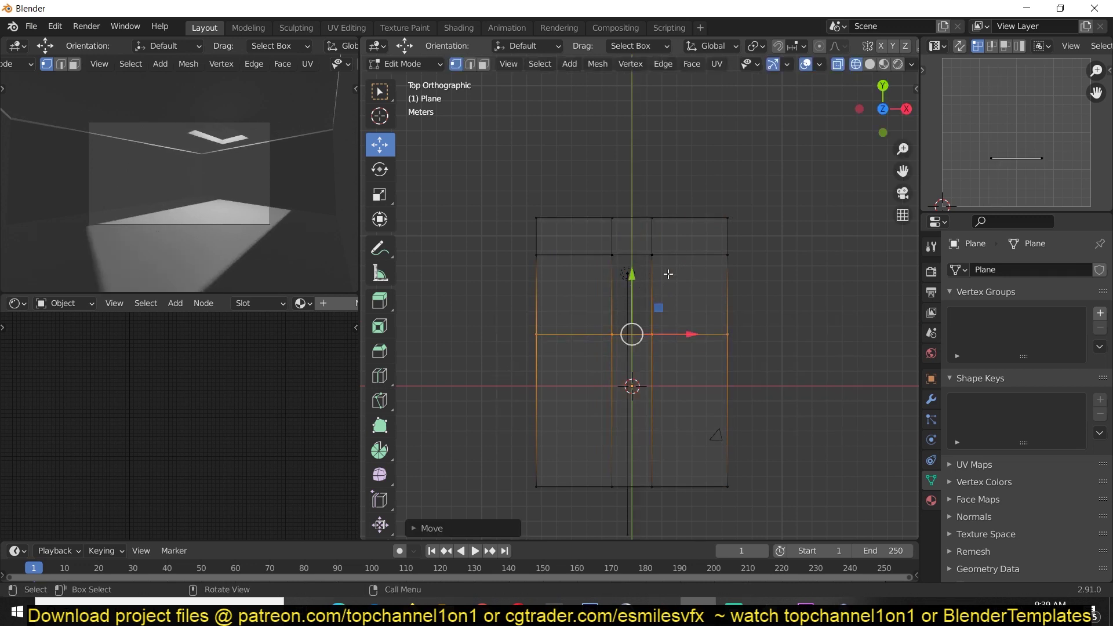
key(KP_3)
key(Tab)
Step: Add a cube at the origin and resize it uniformly as the base for a stair step
key(shift+a)
mouse_move(542, 301)
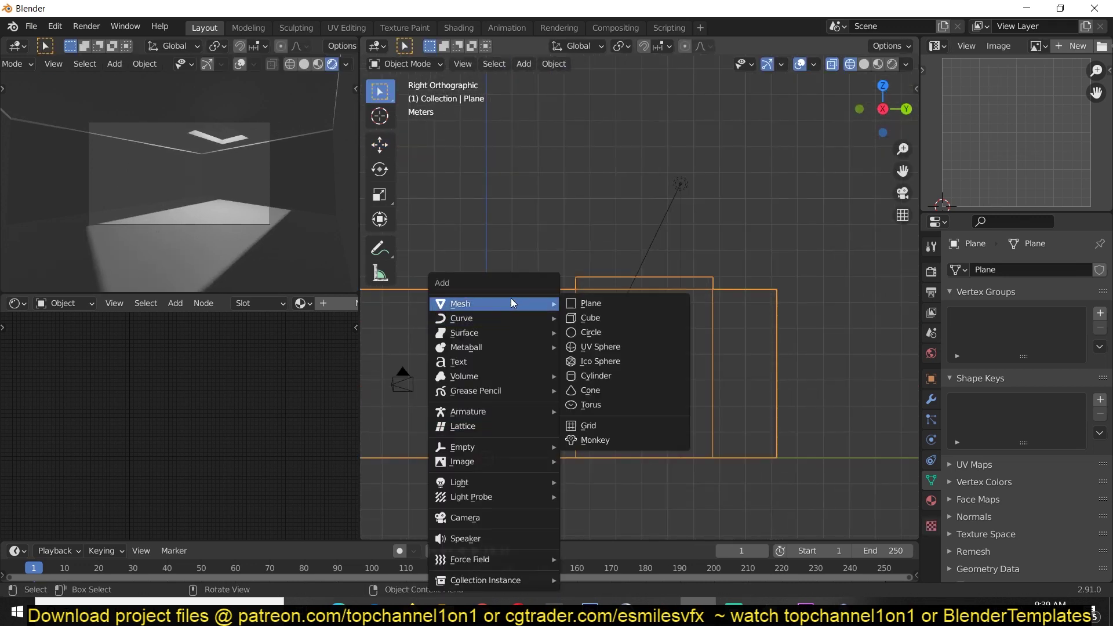
click(590, 317)
key(s)
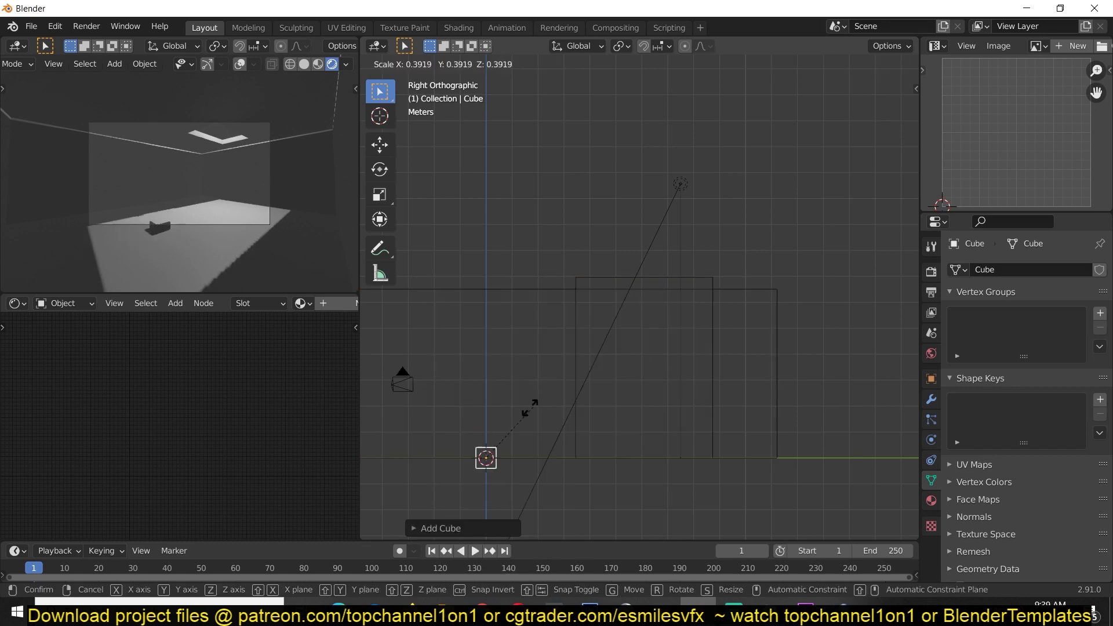
click(888, 191)
Step: Shape the cube into a stair step by scaling it along X and along Y
key(KP_7)
shift+middle_drag(638, 271, 614, 392)
key(KP_Decimal)
scroll(637, 336, down, 9)
key(s)
key(x)
key(Return)
key(s)
key(y)
click(579, 315)
Step: Move the step along Z up to the level of the ceiling opening
middle_drag(579, 315, 561, 287)
key(KP_3)
scroll(620, 290, up, 1)
key(g)
key(z)
click(653, 291)
Step: Add an Array modifier to the step with relative offsets X 0, Y -1, Z -1, and raise its count to form a descending staircase
click(931, 399)
click(995, 270)
click(860, 308)
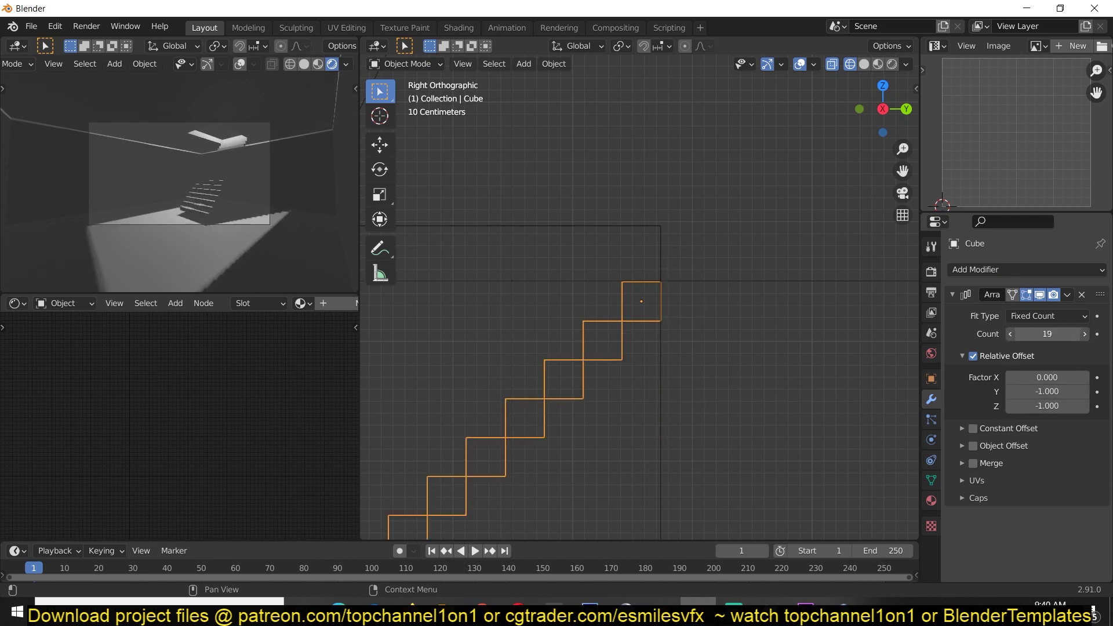
drag(1047, 333, 1056, 334)
Step: Add a Solidify modifier with a thickness of about 0.569 m to the room and apply its object transform
scroll(572, 337, down, 2)
shift+middle_drag(511, 359, 690, 222)
scroll(651, 324, down, 3)
shift+middle_drag(655, 292, 723, 340)
scroll(723, 339, down, 3)
shift+middle_drag(641, 353, 703, 285)
click(614, 330)
scroll(613, 331, down, 1)
shift+middle_drag(632, 315, 575, 371)
scroll(575, 371, down, 2)
click(1025, 270)
click(805, 498)
drag(1046, 334, 1072, 334)
key(ctrl+a)
click(652, 328)
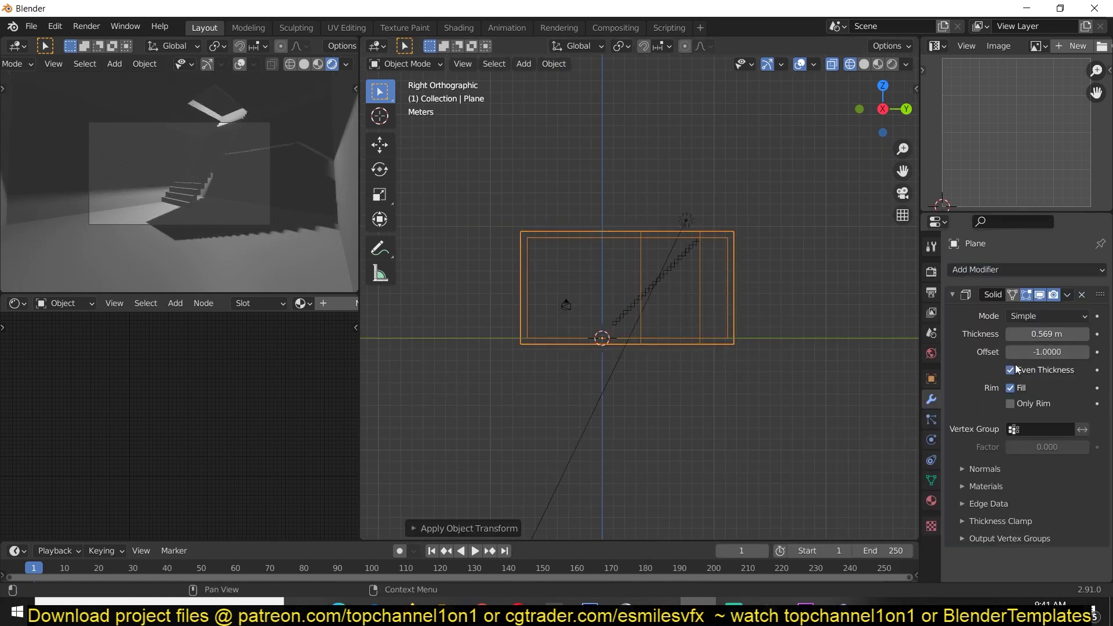
Step: Reduce the room's Solidify thickness and set the staircase's array count to 28
scroll(784, 373, up, 2)
drag(1046, 334, 1026, 334)
click(623, 308)
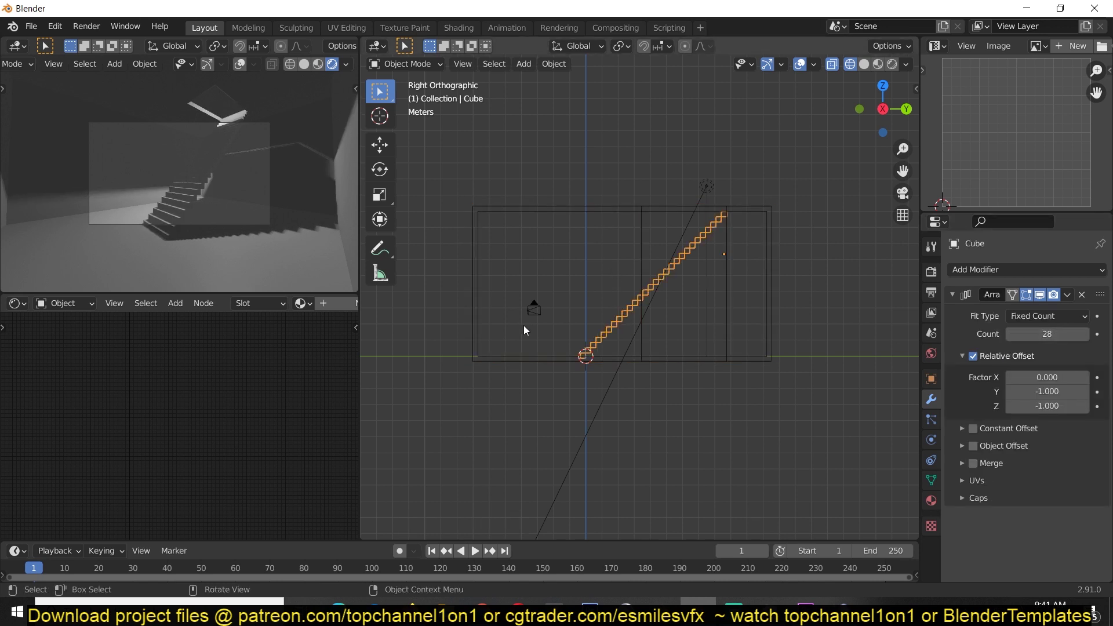
Step: Move the light farther above the room, to about Y 10.373 m and Z 16.686 m
click(712, 191)
drag(712, 190, 766, 77)
key(g)
click(824, 376)
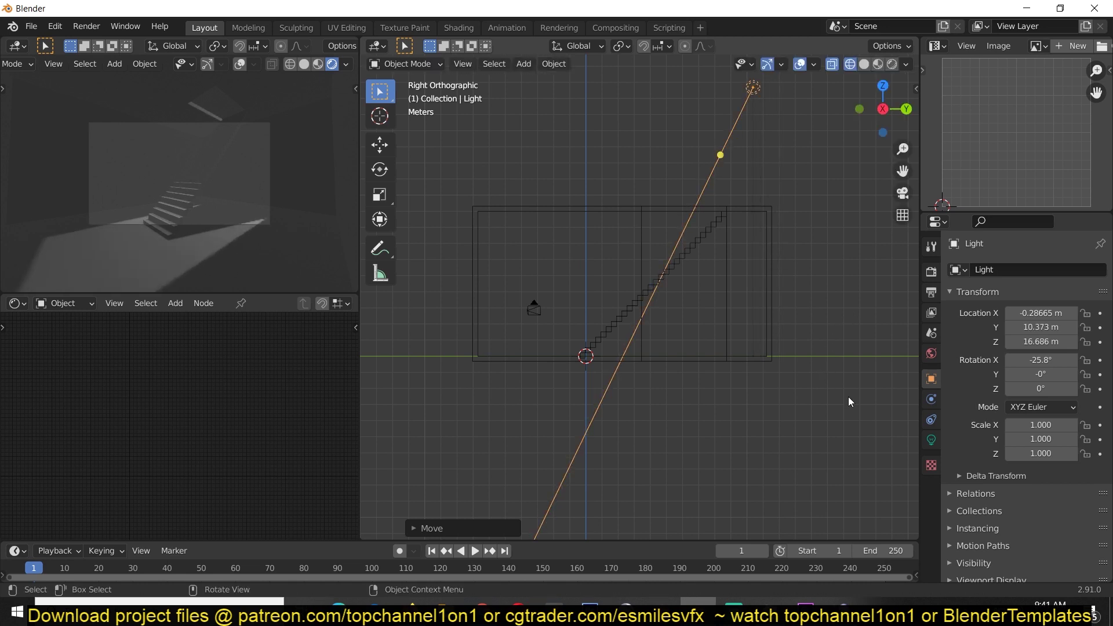
Step: Try the light as a Point light with a power of 3000 W
click(931, 440)
click(967, 333)
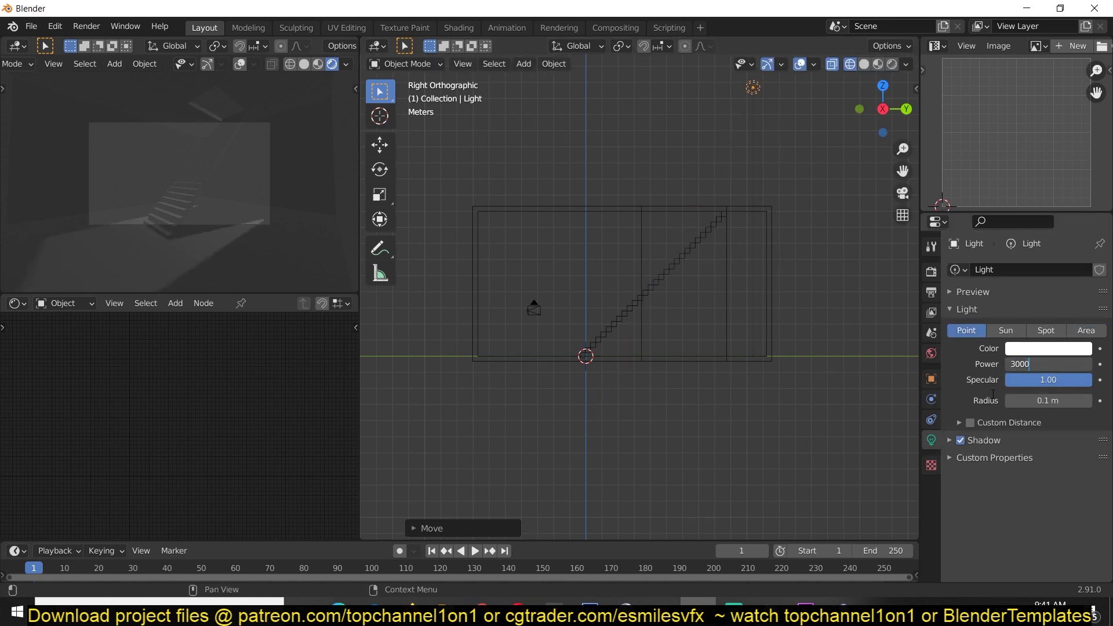
key(Return)
Step: Change the light to a Sun with a strength of 10 and an angle of 5°
click(1006, 331)
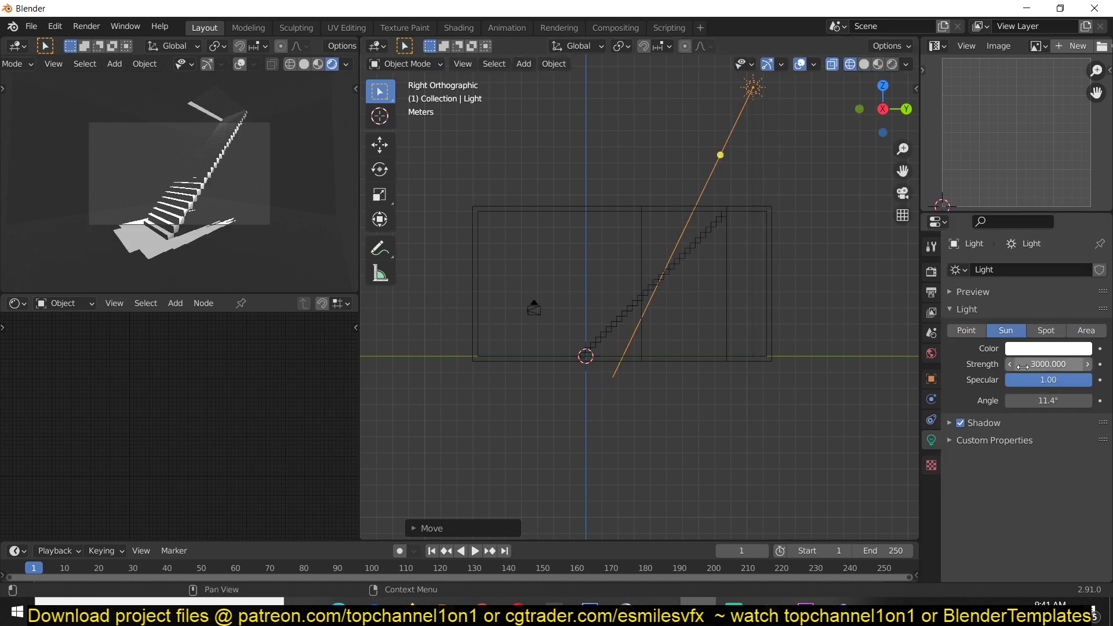
key(Return)
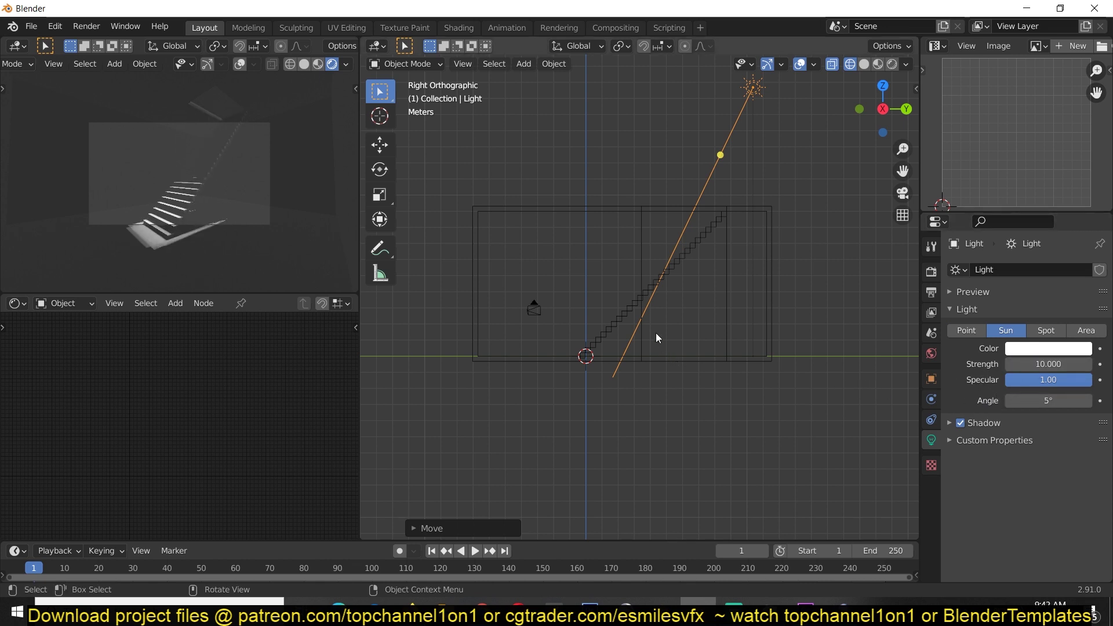
click(534, 307)
key(KP_7)
key(g)
key(Escape)
Step: Widen the whole room mesh along the X axis in Edit Mode, viewed from the top
click(743, 332)
key(Tab)
scroll(747, 383, down, 3)
key(a)
key(s)
key(x)
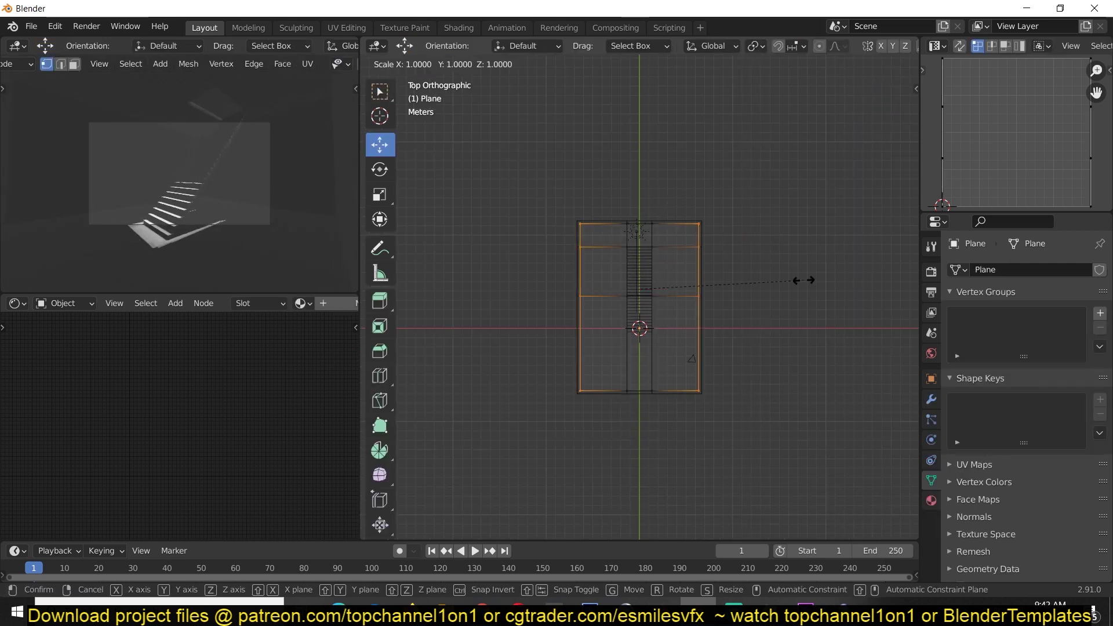
click(878, 264)
Step: Extend the room's front end outward along the Y axis and return to Object Mode
drag(524, 365, 793, 410)
drag(641, 354, 641, 410)
key(Tab)
Step: Move the camera outward within the widened room and rotate it to frame the full staircase and ceiling opening
click(693, 364)
key(g)
click(717, 352)
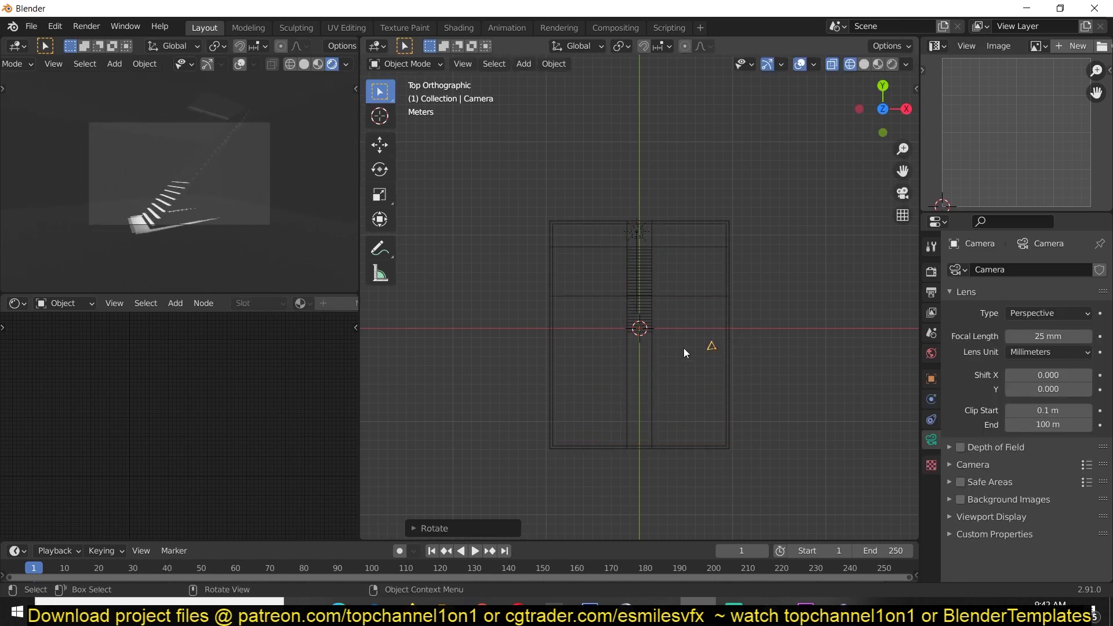
key(r)
key(r)
click(277, 262)
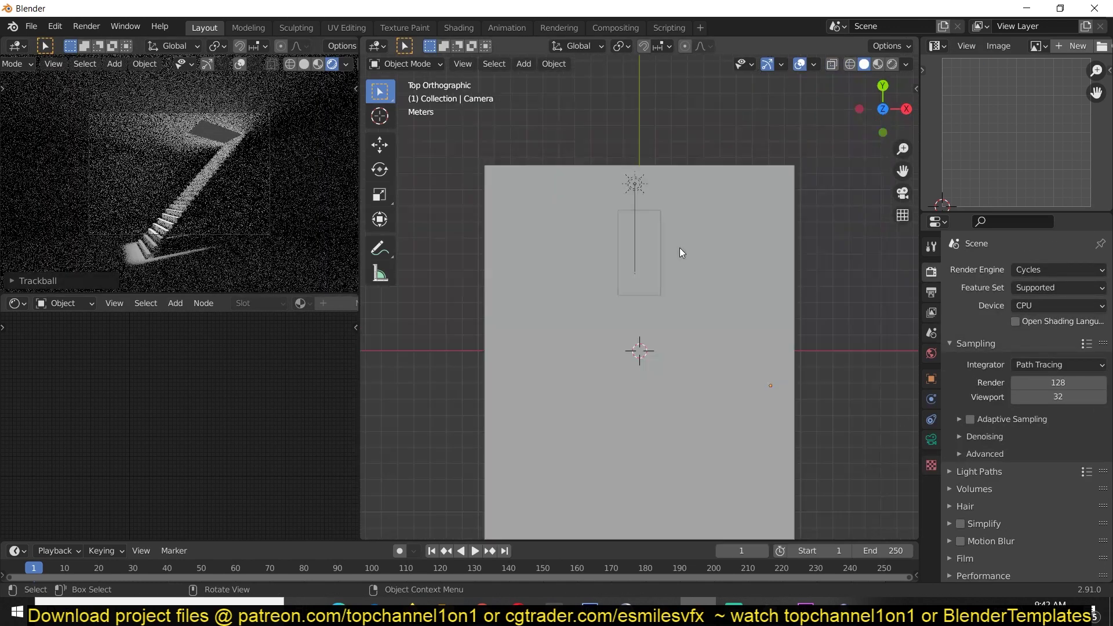
Step: Place the 3D cursor in the middle of the ceiling opening and add an Area light there
key(shift+z)
shift+right_click(639, 252)
key(shift+a)
click(719, 474)
Step: Set Cycles to GPU Compute, enable Adaptive Sampling, and enable render and viewport denoising with a start sample of 5
click(1043, 306)
click(1043, 320)
click(970, 403)
click(998, 421)
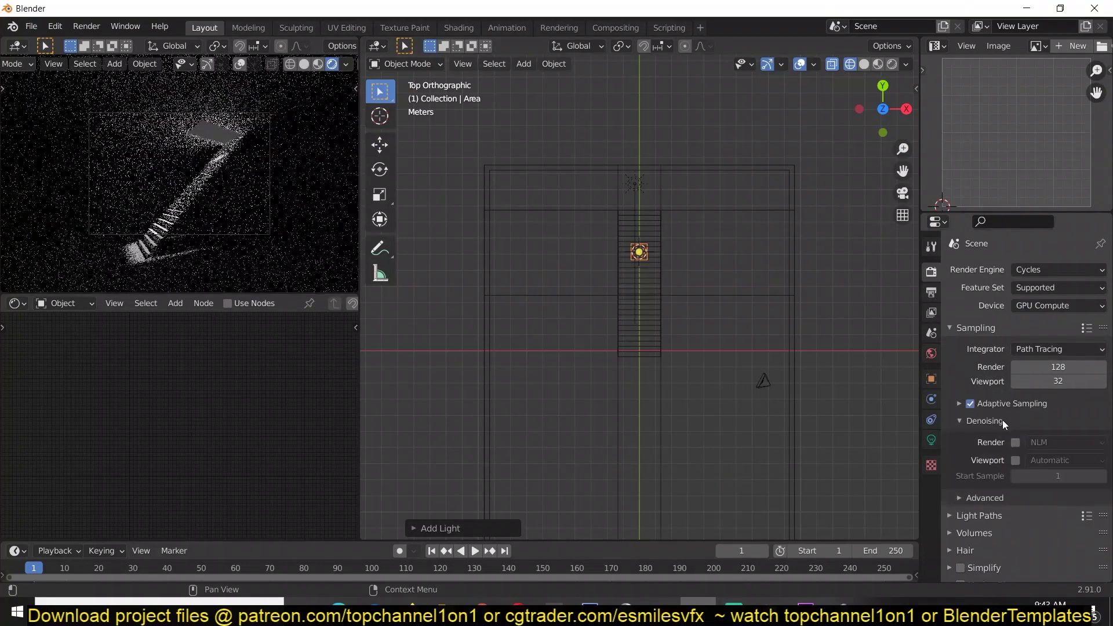
click(1015, 442)
click(1015, 460)
drag(1058, 476, 1078, 476)
Step: Make the area light a Rectangle of about 2.67 m by 4.98 m to match the ceiling opening
scroll(692, 252, up, 4)
shift+middle_drag(691, 251, 662, 456)
drag(627, 389, 686, 330)
click(931, 378)
click(931, 439)
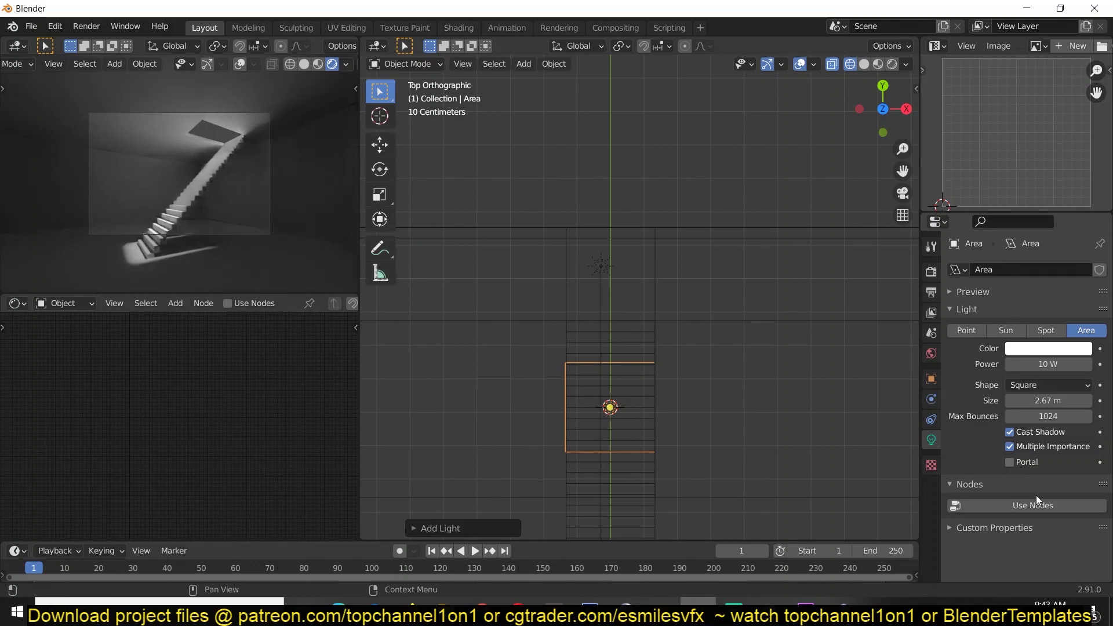
click(1059, 386)
click(1045, 448)
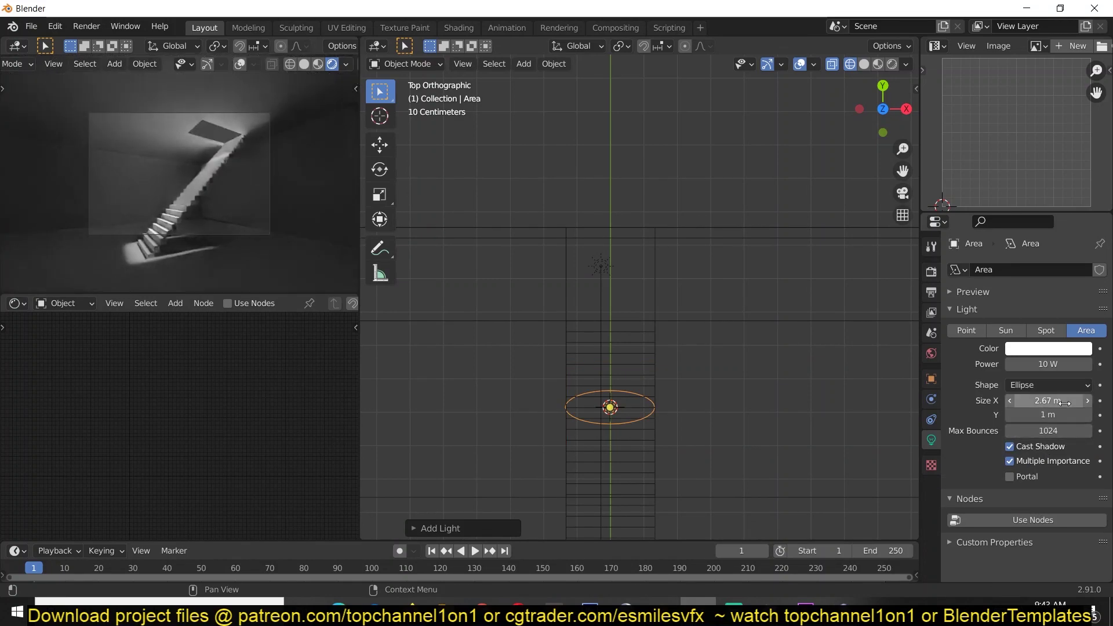
click(1060, 386)
click(1044, 420)
drag(1052, 414, 1098, 414)
mouse_move(719, 388)
middle_down()
mouse_move(601, 318)
mouse_move(585, 380)
middle_up()
key(shift+z)
key(g)
right_click(584, 371)
key(alt+g)
key(ctrl+z)
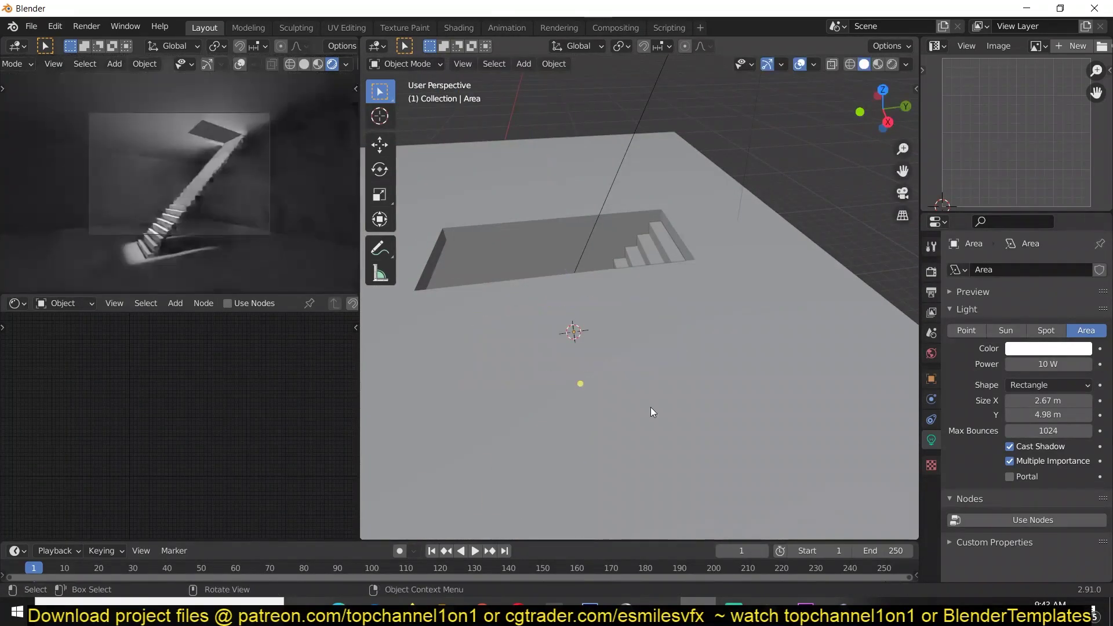
Step: Raise the area light along Z to the ceiling opening and make it a Portal
key(g)
key(z)
click(636, 314)
click(1009, 477)
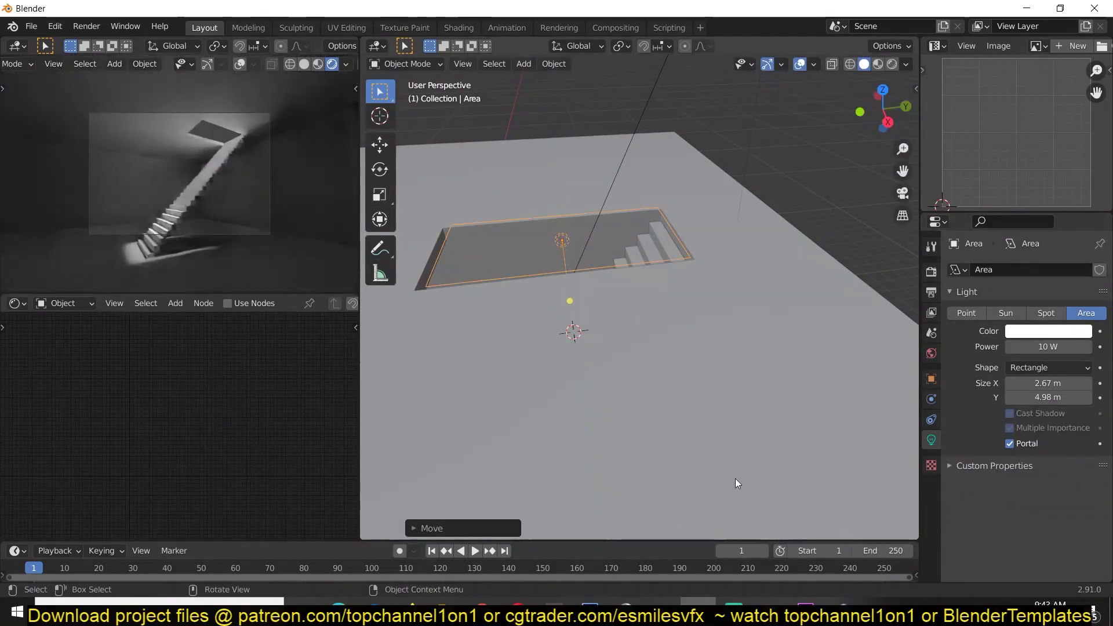
Step: Lengthen the room's ceiling opening by moving its front edge vertices along the Y axis
scroll(561, 487, down, 4)
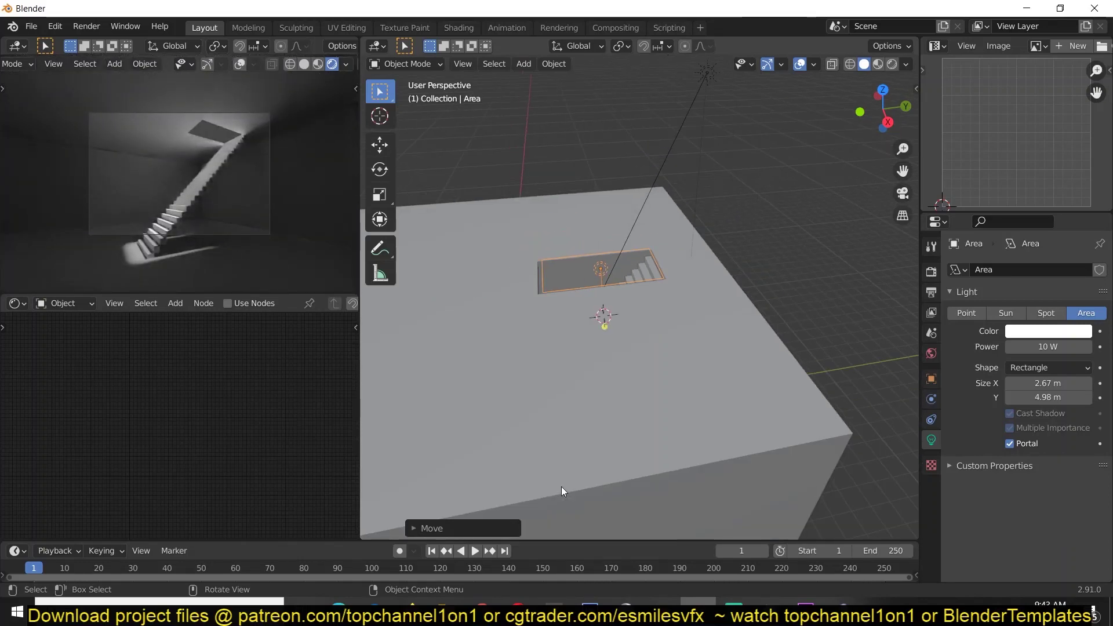
click(604, 476)
key(KP_7)
key(KP_7)
key(Tab)
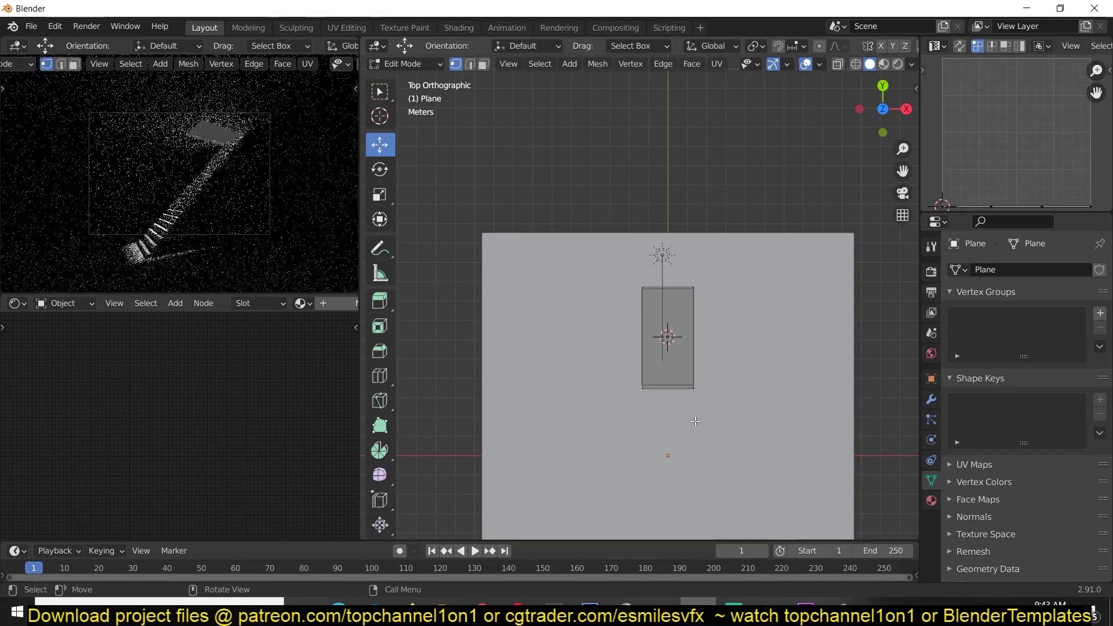
key(alt+z)
drag(442, 366, 852, 417)
drag(669, 348, 672, 393)
click(673, 405)
key(Tab)
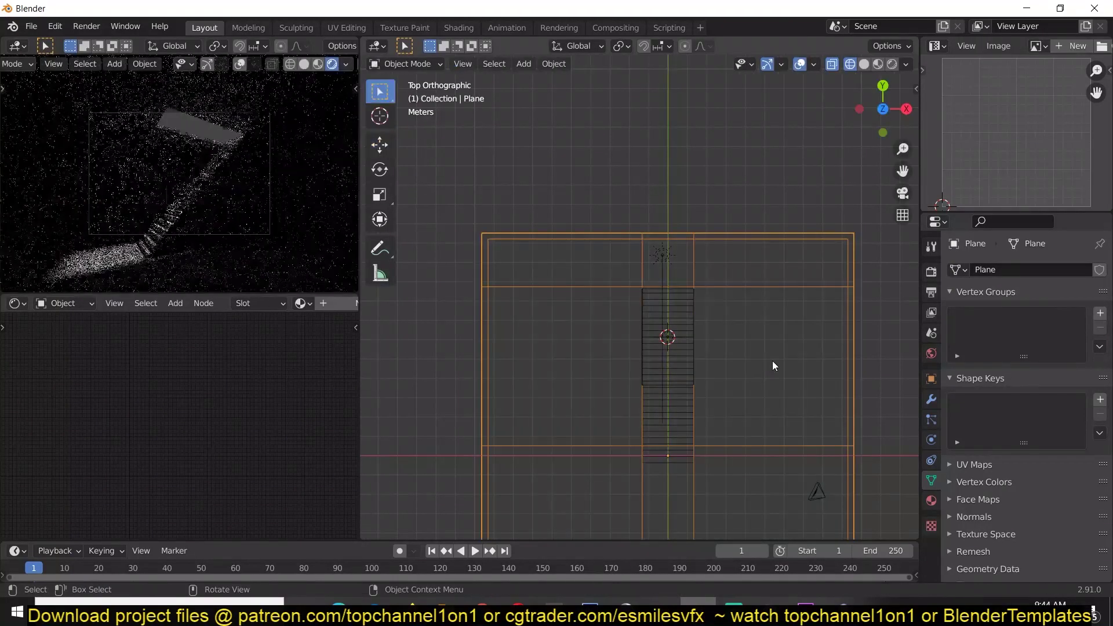
Step: Resize the area light portal to about 2.39 m by 8.03 m and move it along Y to fill the lengthened opening
middle_drag(778, 451, 638, 367)
key(alt+z)
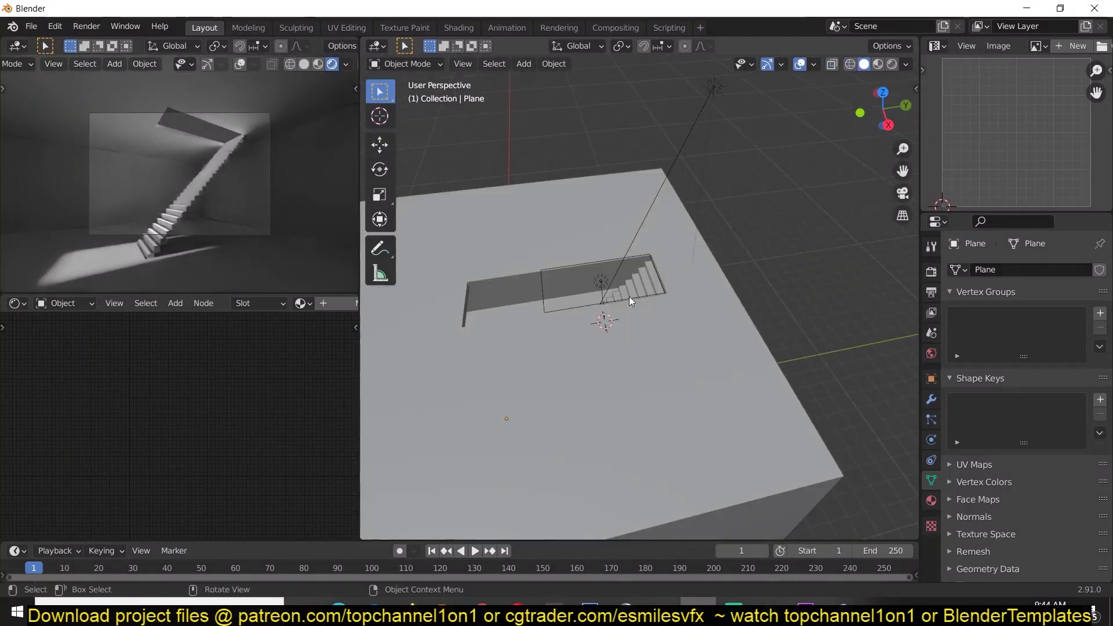
click(618, 312)
drag(542, 317, 467, 330)
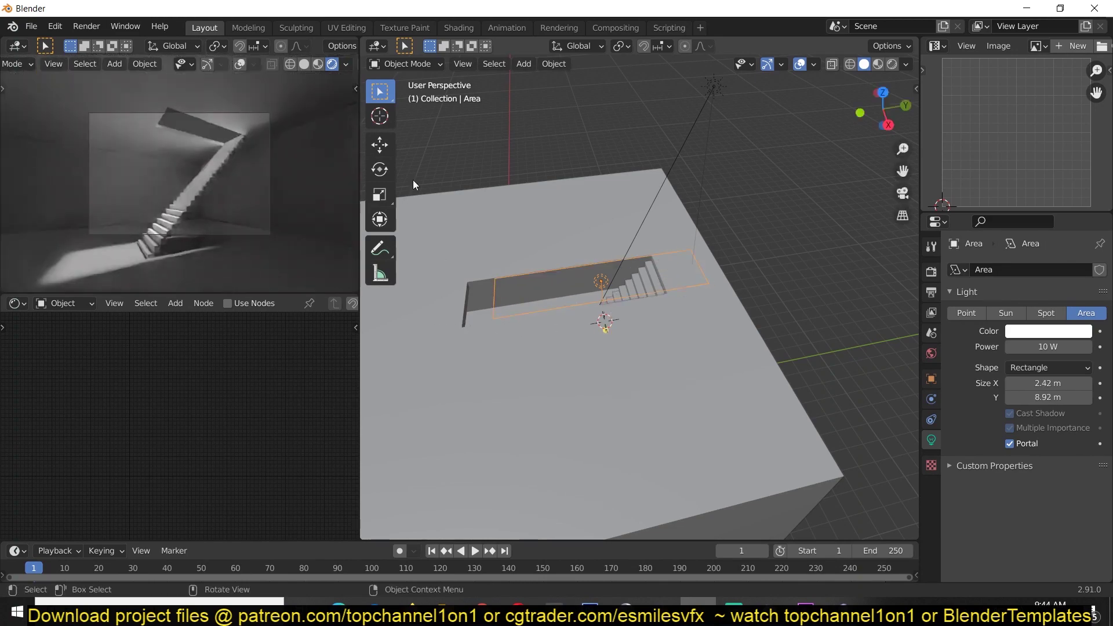
click(380, 145)
drag(657, 275, 618, 286)
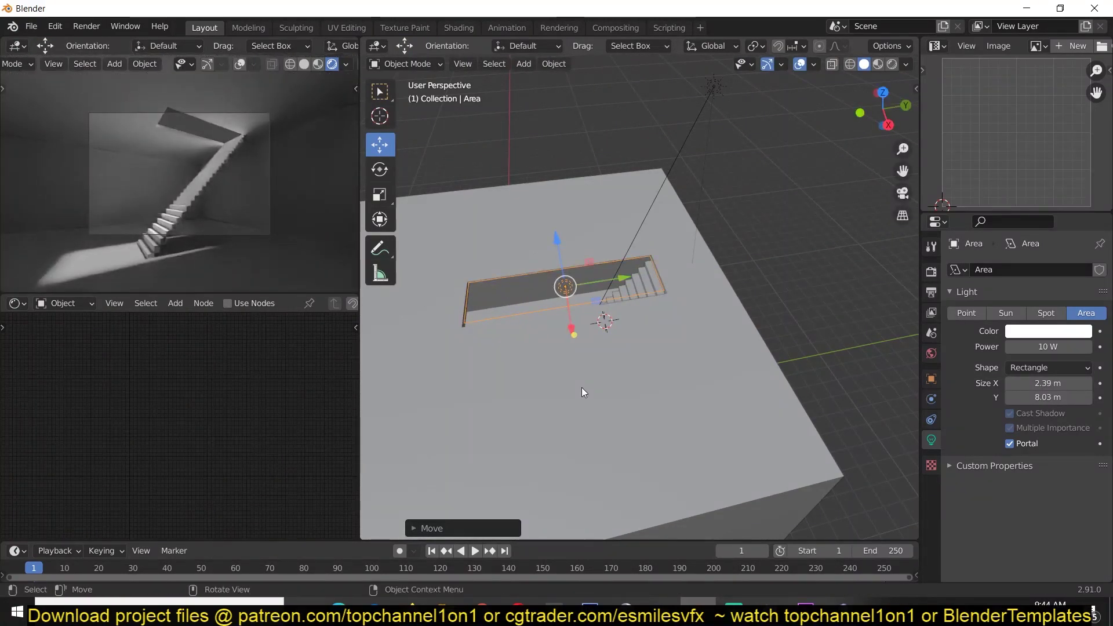
Step: Add a cube at the 3D cursor, scale it up about 2.7 times, and display objects in random viewport colors
scroll(641, 347, down, 3)
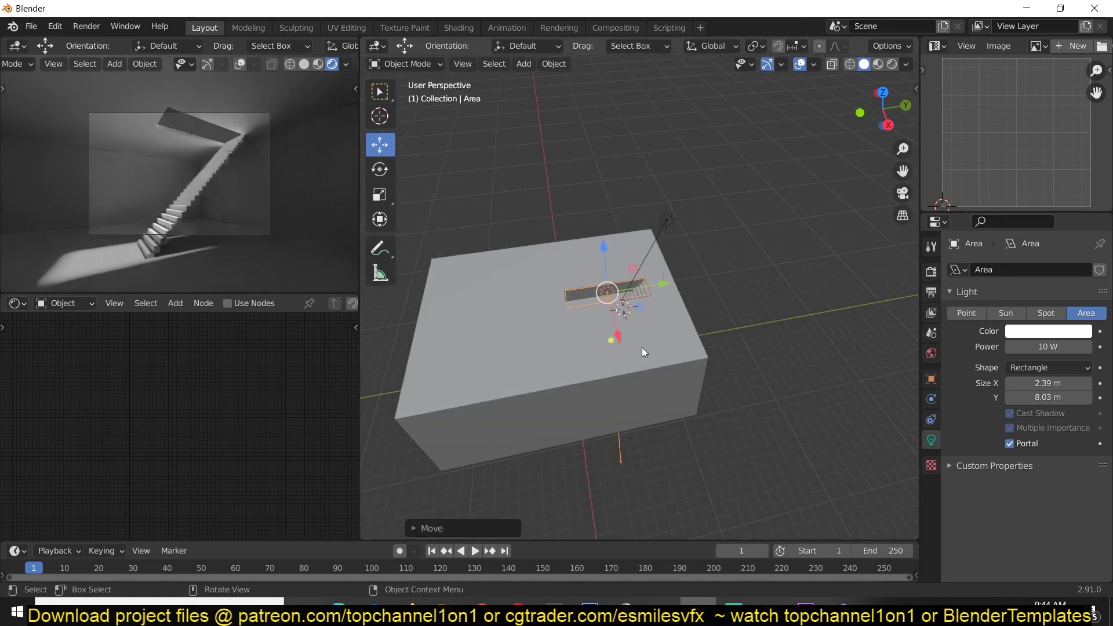
key(KP_7)
key(shift+a)
mouse_move(696, 144)
click(811, 163)
key(s)
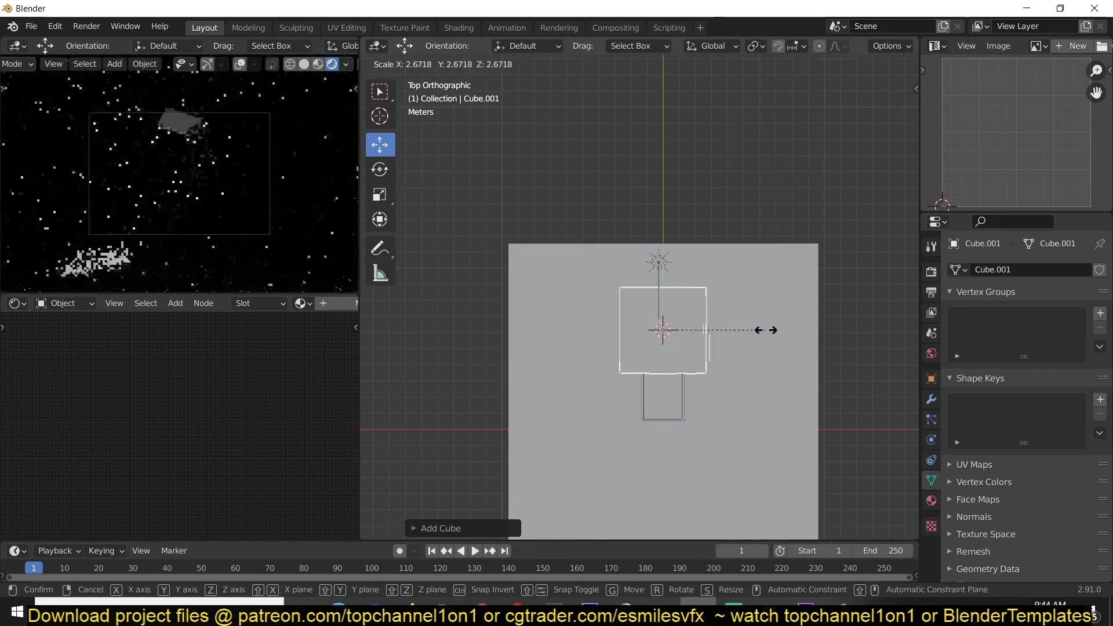
click(768, 330)
click(906, 64)
click(898, 258)
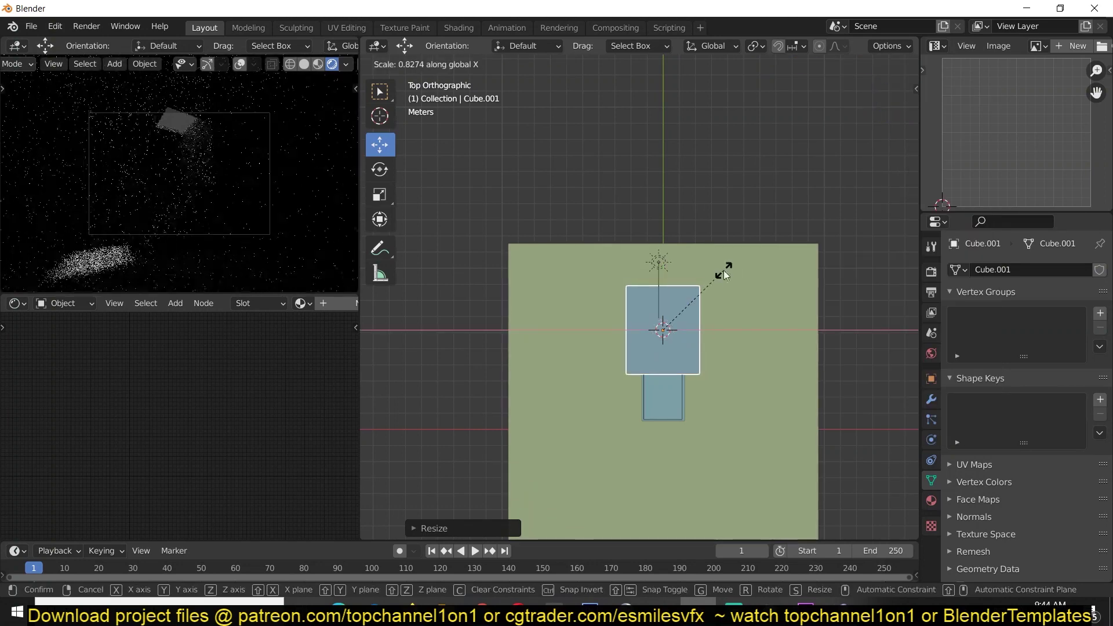
Step: Narrow the cube along X, lengthen it along Y, and reposition it along Y to cover the ceiling opening
middle_drag(723, 274, 696, 264)
key(s)
key(y)
click(695, 265)
drag(659, 311, 628, 306)
drag(629, 306, 641, 308)
key(s)
key(y)
click(658, 303)
Step: Extend the cube's bottom vertices down to the room's floor so it encloses the staircase
key(KP_3)
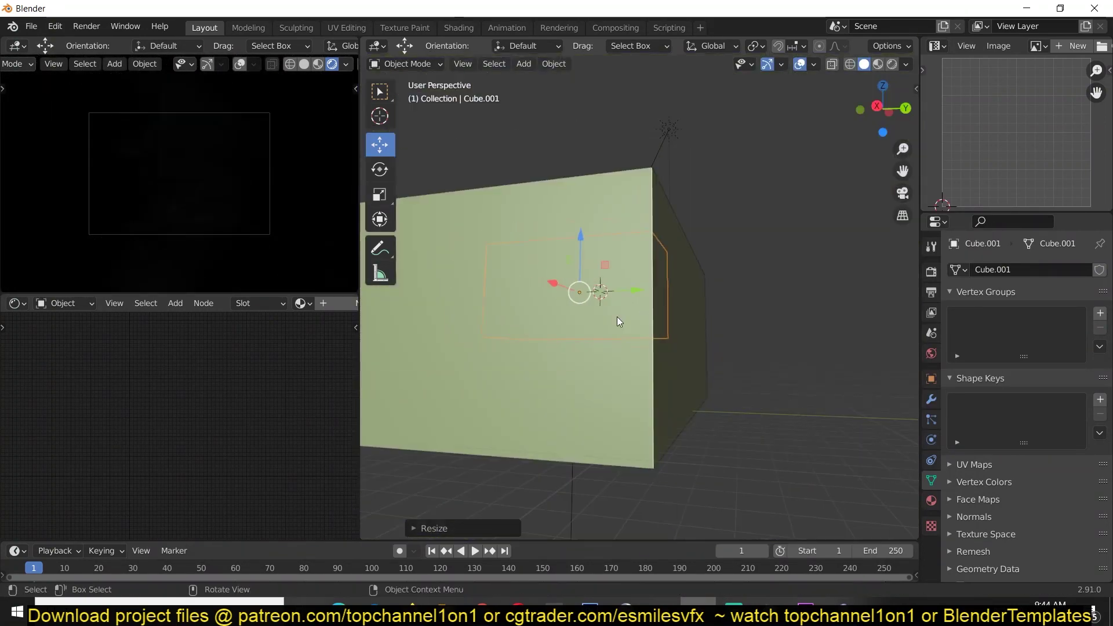
key(Tab)
drag(475, 328, 675, 348)
drag(586, 295, 594, 363)
key(Tab)
Step: Set the cube's viewport display to Wire
click(929, 383)
scroll(996, 530, down, 3)
click(998, 549)
scroll(1014, 551, down, 6)
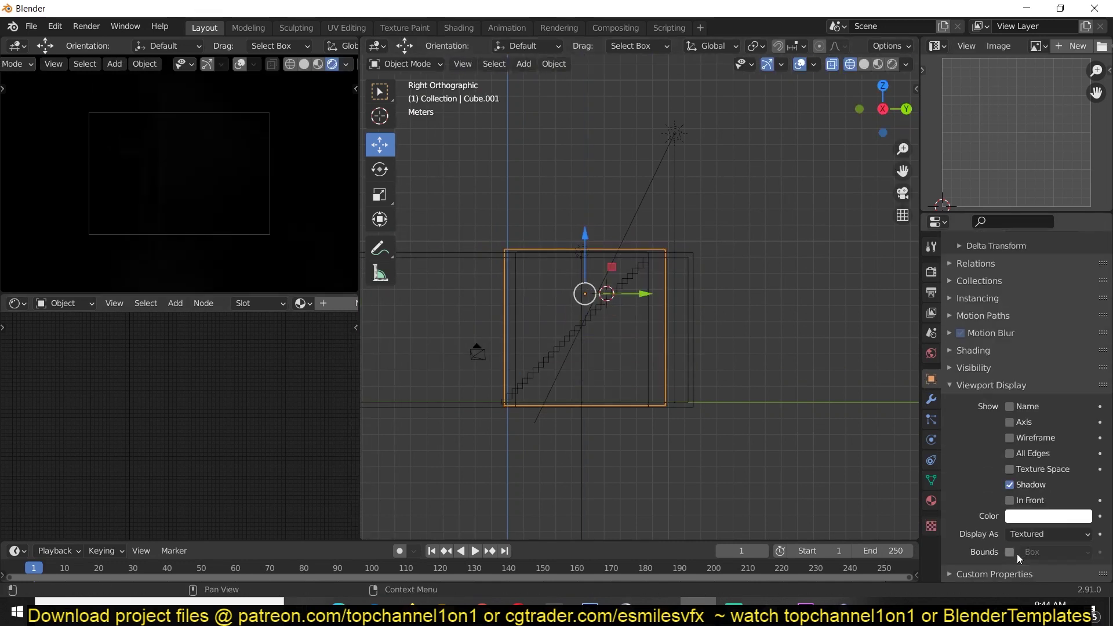
Step: Give the cube a new material and replace its Principled BSDF with a Principled Volume node connected to the material output
click(346, 304)
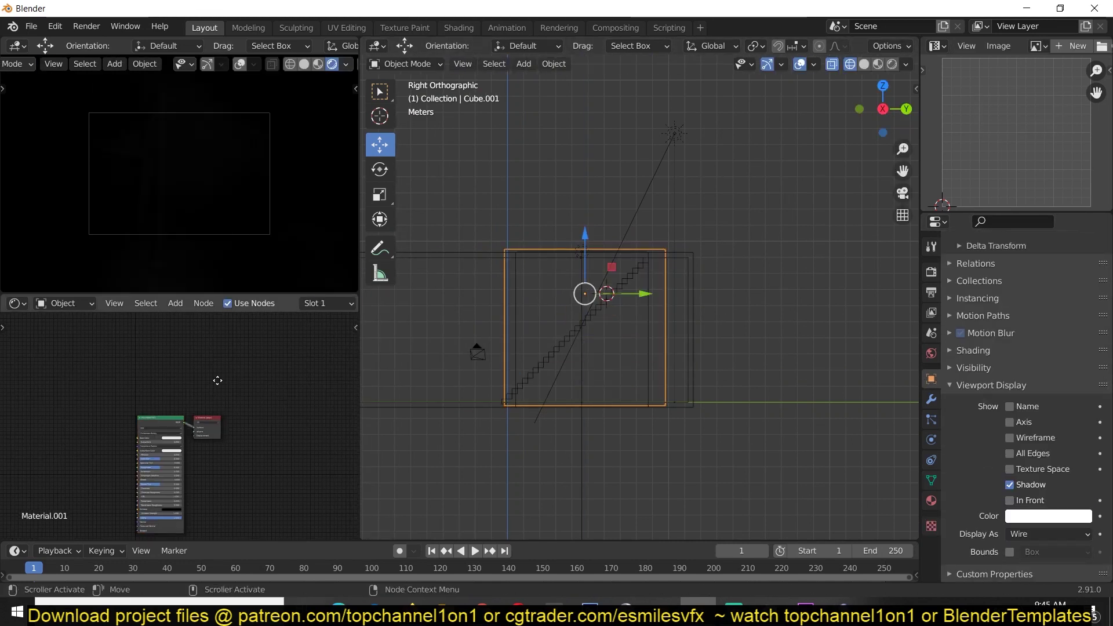
key(shift+a)
mouse_move(235, 416)
click(381, 293)
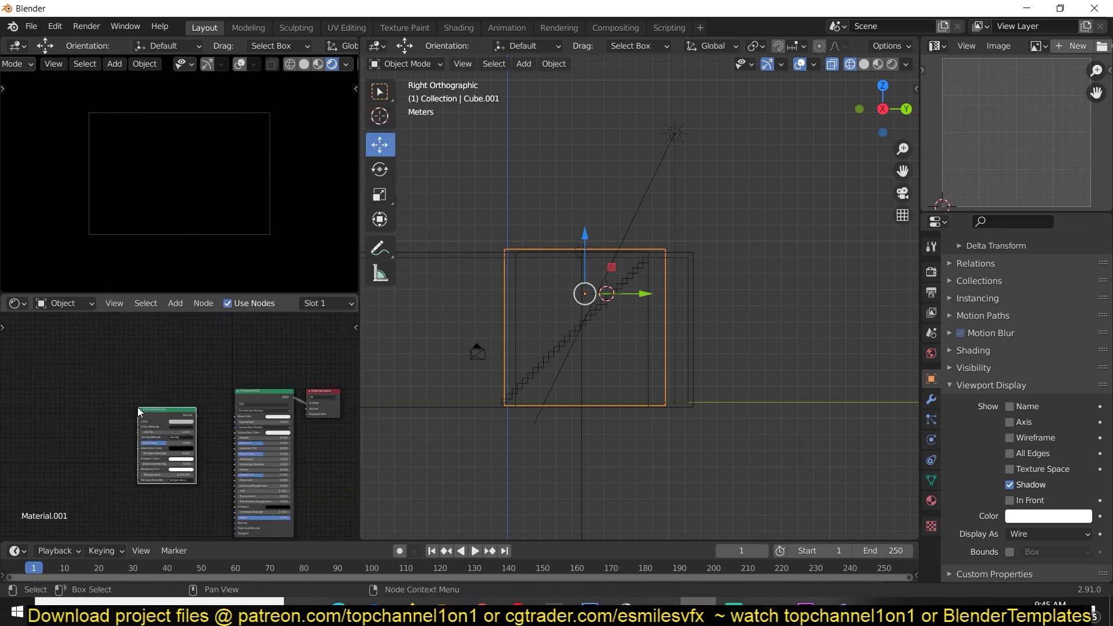
key(x)
key(KP_Decimal)
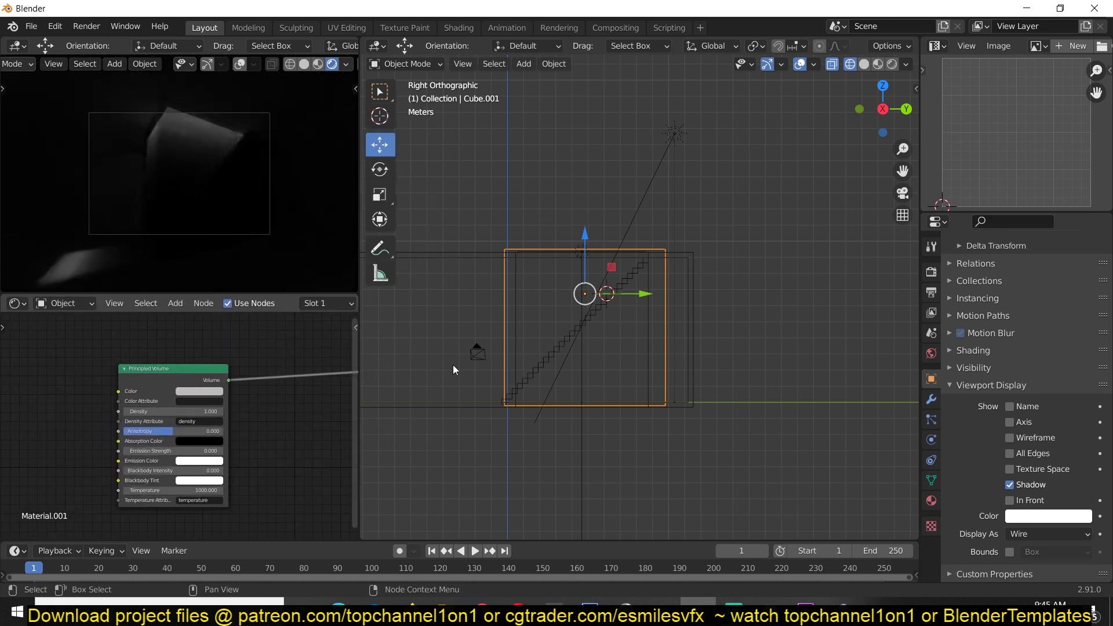
Step: Try Principled Volume densities of 0.01 and 0.5 on the cube
scroll(708, 356, up, 2)
middle_drag(708, 356, 698, 386)
scroll(232, 401, up, 3)
key(Return)
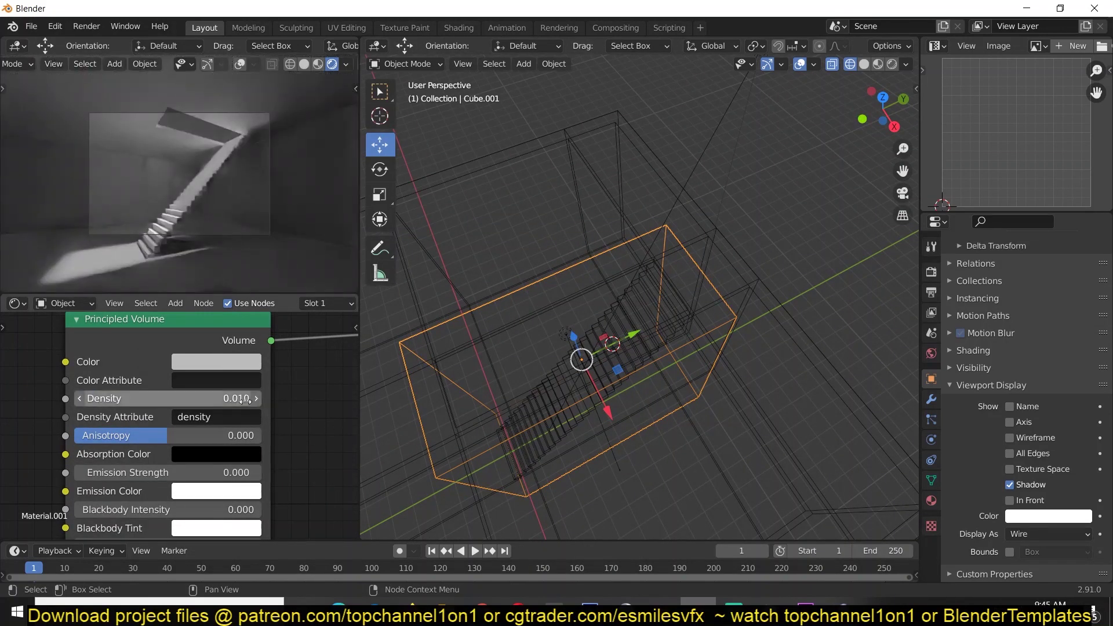
scroll(624, 399, down, 4)
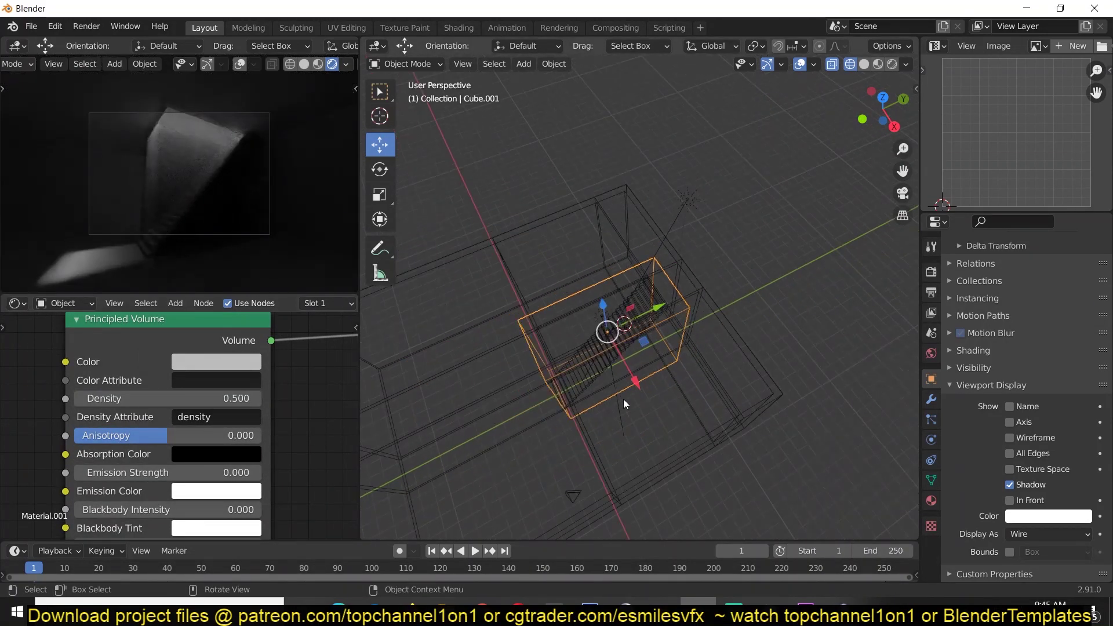
Step: Set the Principled Volume density to 0.05
click(225, 396)
text(.05)
key(Return)
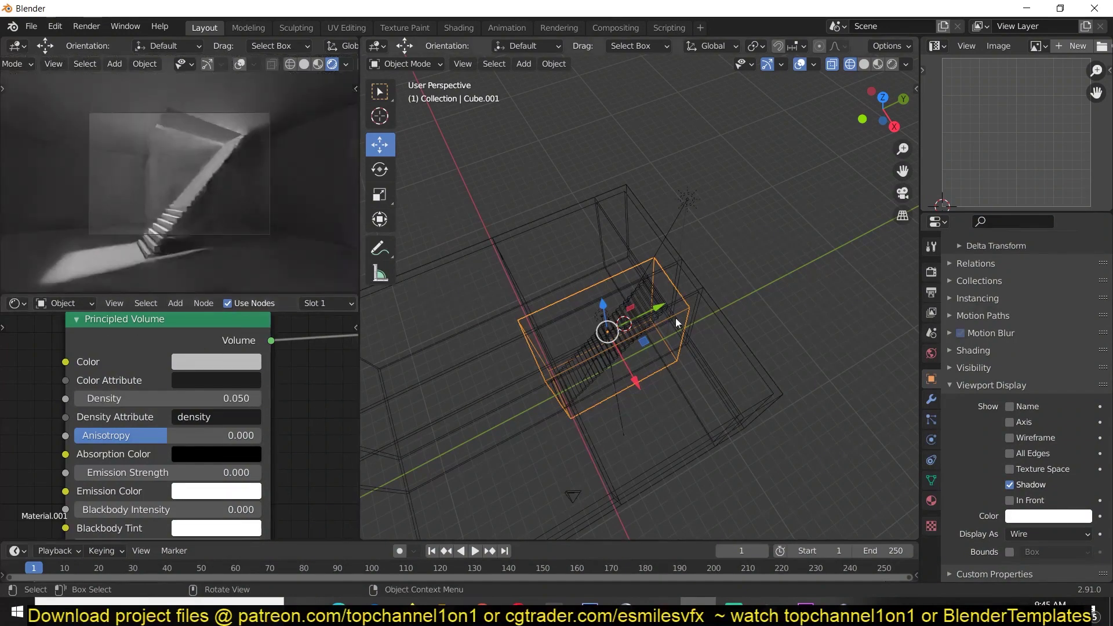
Step: Tint the sun light pale blue, with about hue 0.549 and saturation 0.230
click(688, 200)
click(932, 439)
click(1037, 349)
click(1021, 196)
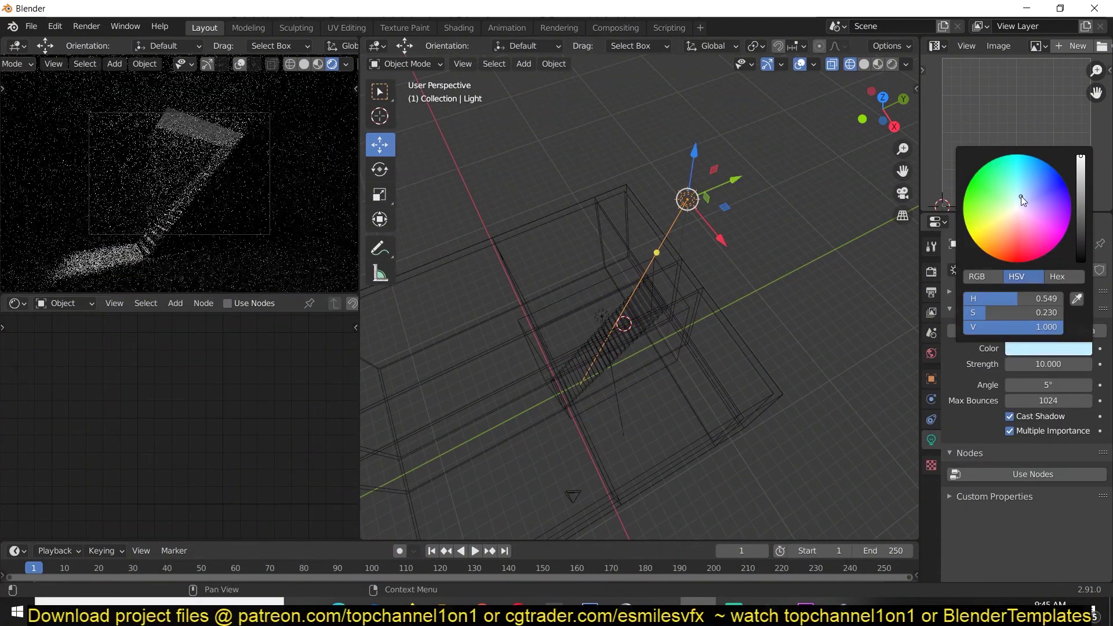
click(931, 272)
scroll(995, 517, down, 5)
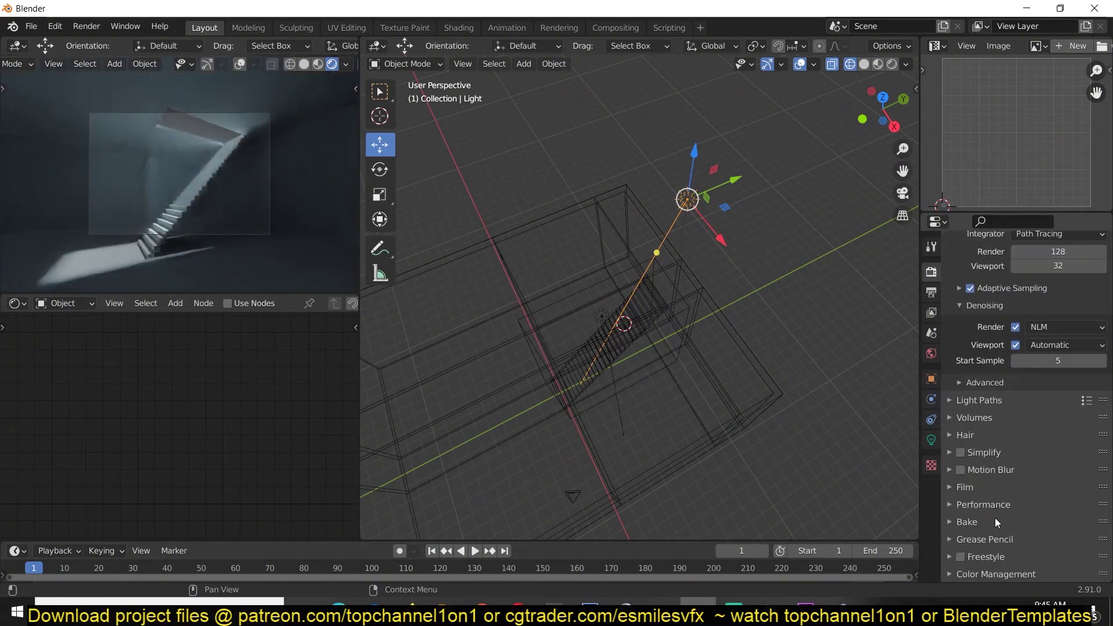
Step: Widen the volume cube along the X axis in Edit Mode, viewed from the top
key(KP_7)
click(632, 355)
key(Tab)
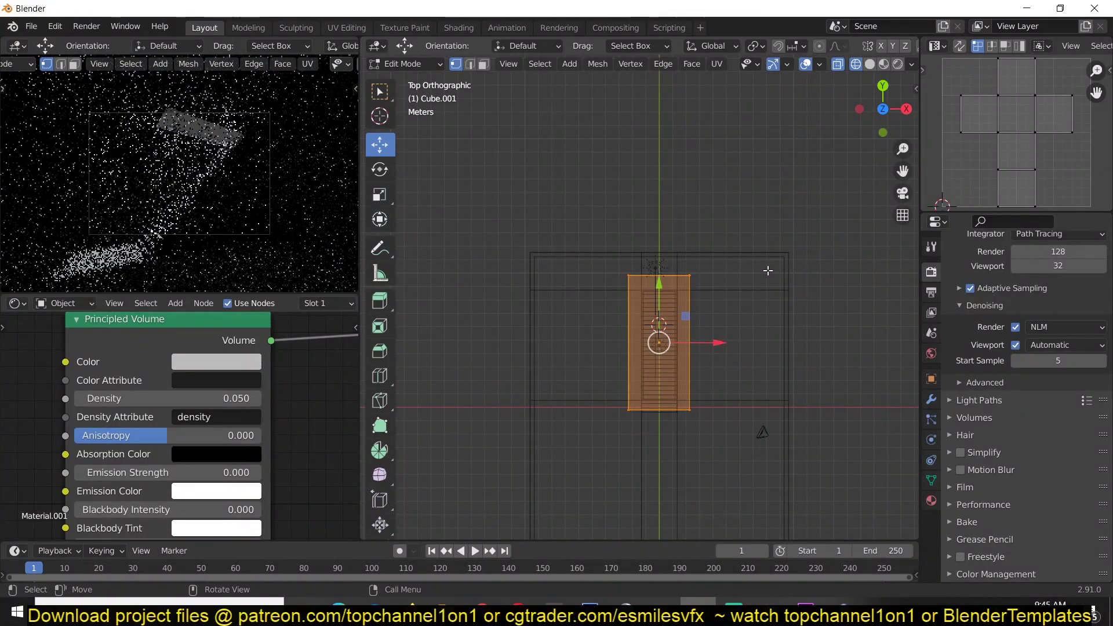
key(s)
key(x)
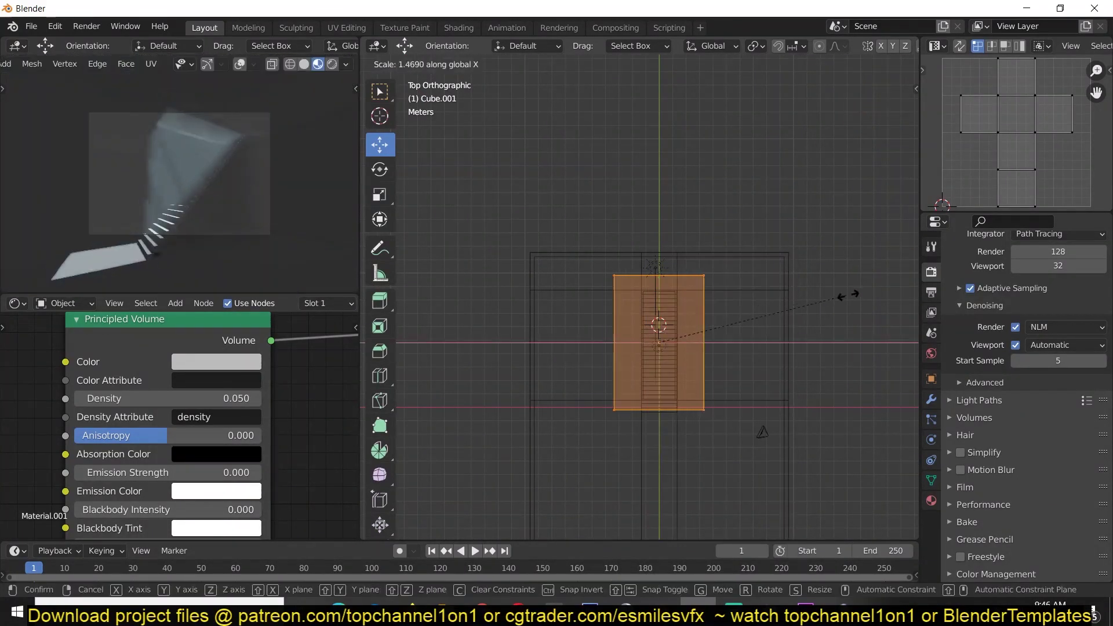
click(884, 301)
Step: Extend the volume cube's front end along Y toward the room's front wall and return to Object Mode
drag(602, 377, 760, 478)
shift+middle_drag(749, 436, 736, 305)
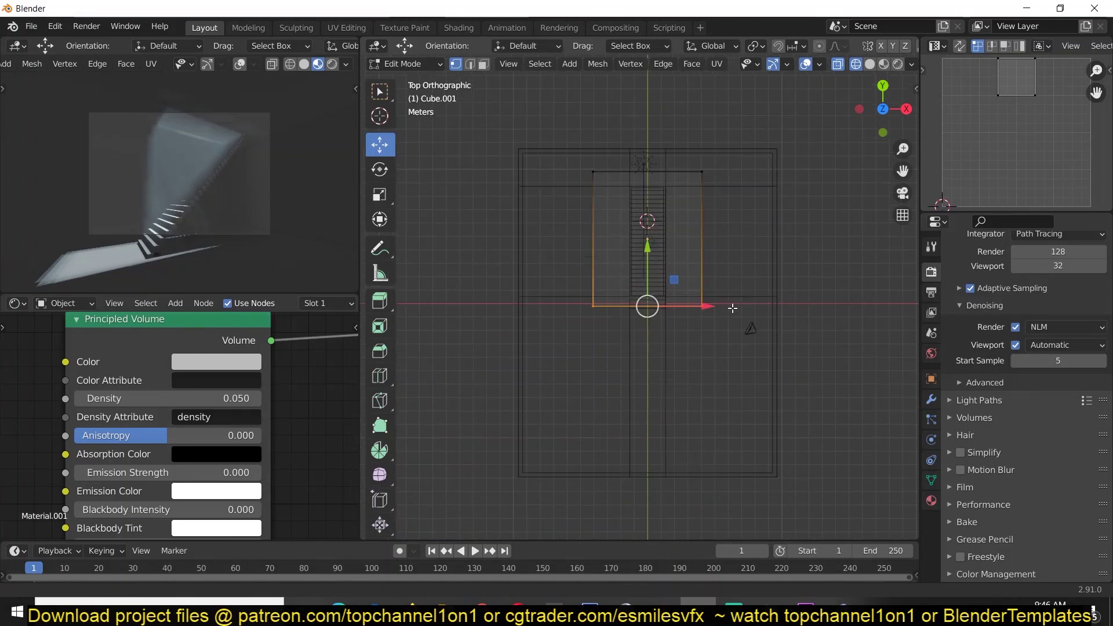
drag(646, 246, 645, 383)
key(Tab)
middle_drag(666, 346, 561, 230)
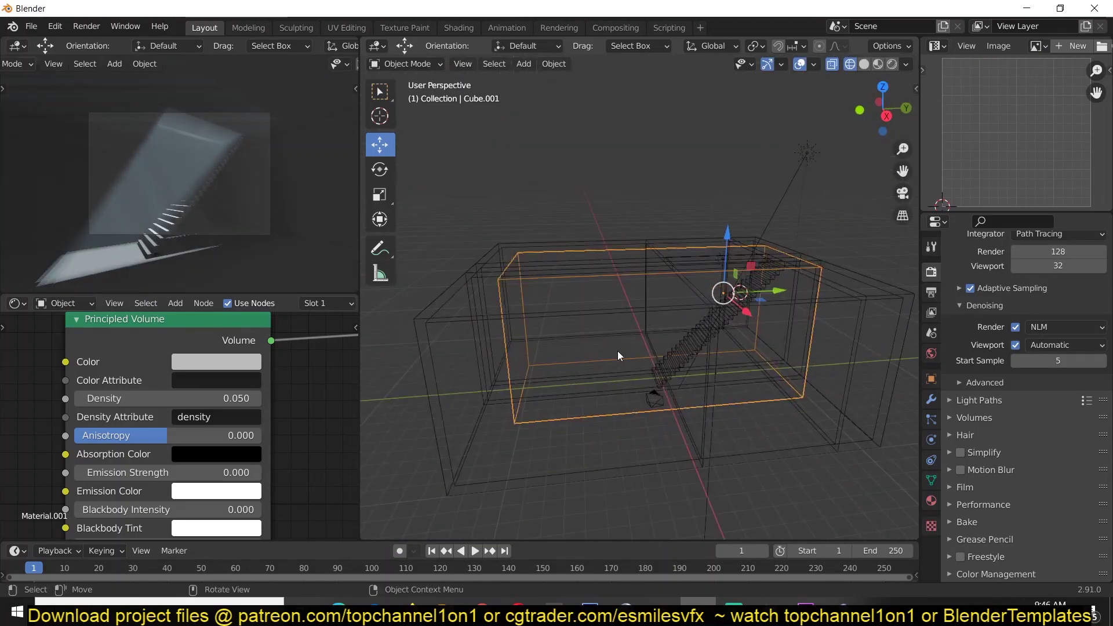
Step: Save the file as interior light study.blend in D:\models\art projects\interior light study
key(ctrl+s)
click(424, 152)
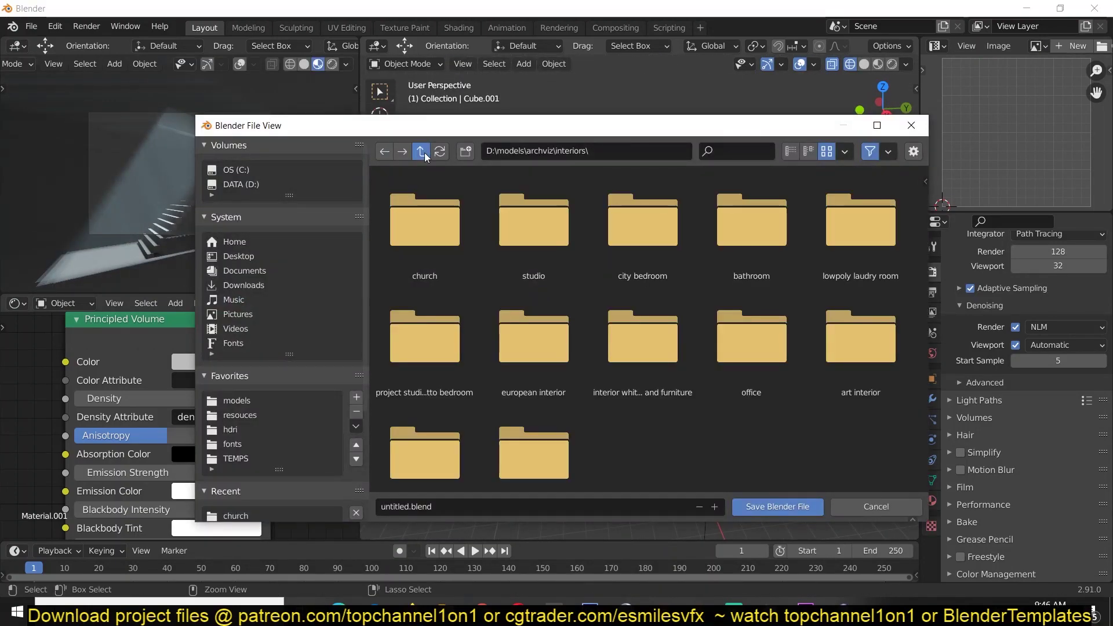
click(424, 152)
double_click(565, 251)
key(i)
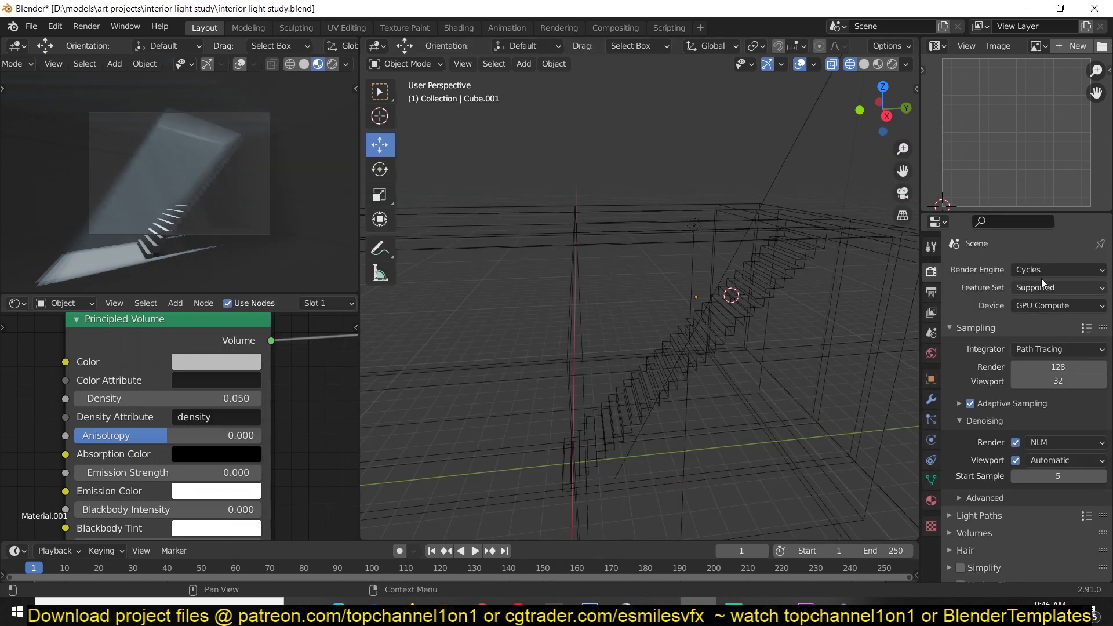
Step: Switch the render engine to Eevee and enable Bloom
click(1043, 266)
click(1043, 240)
scroll(985, 446, down, 5)
click(960, 358)
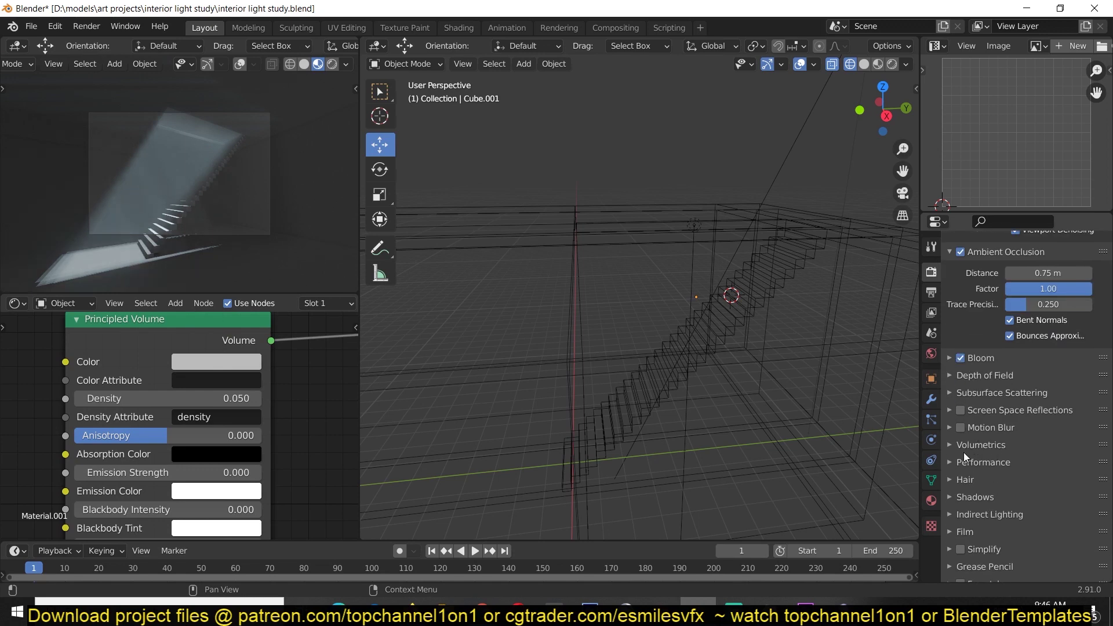
Step: Set the shadow cascade size to 4096 px in the Eevee settings
scroll(965, 455, down, 1)
click(979, 469)
click(1037, 504)
click(1025, 397)
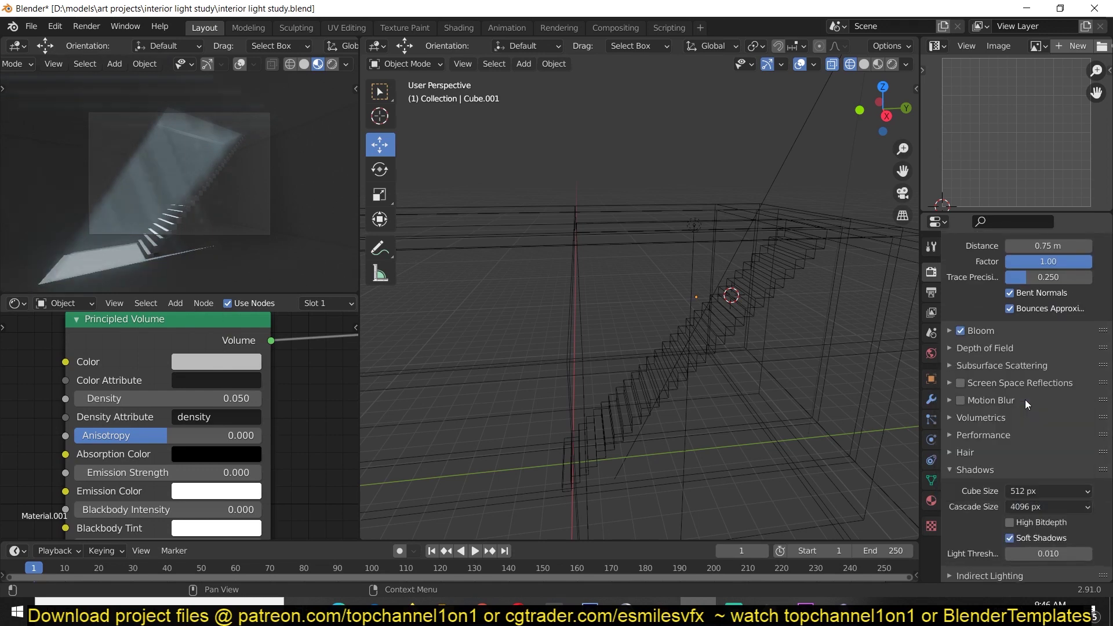
Step: Try other shadow cascade sizes, return to 4096 px, and enable High Bitdepth for the Eevee shadows
click(1052, 508)
click(1029, 475)
click(1052, 505)
click(1032, 429)
click(1045, 506)
click(1030, 416)
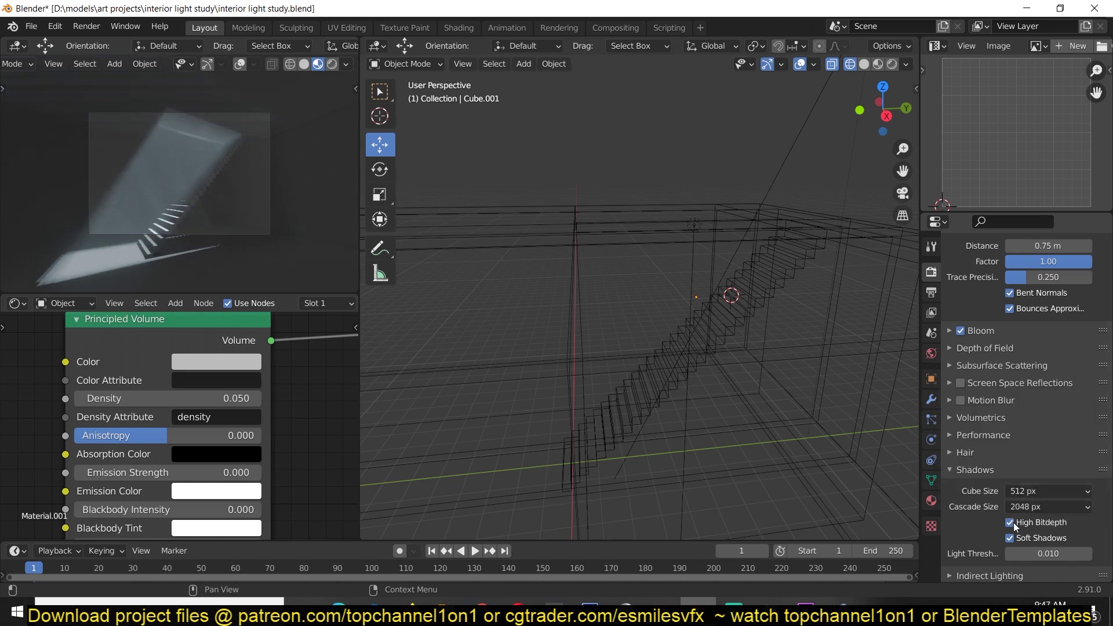
scroll(1003, 510, down, 4)
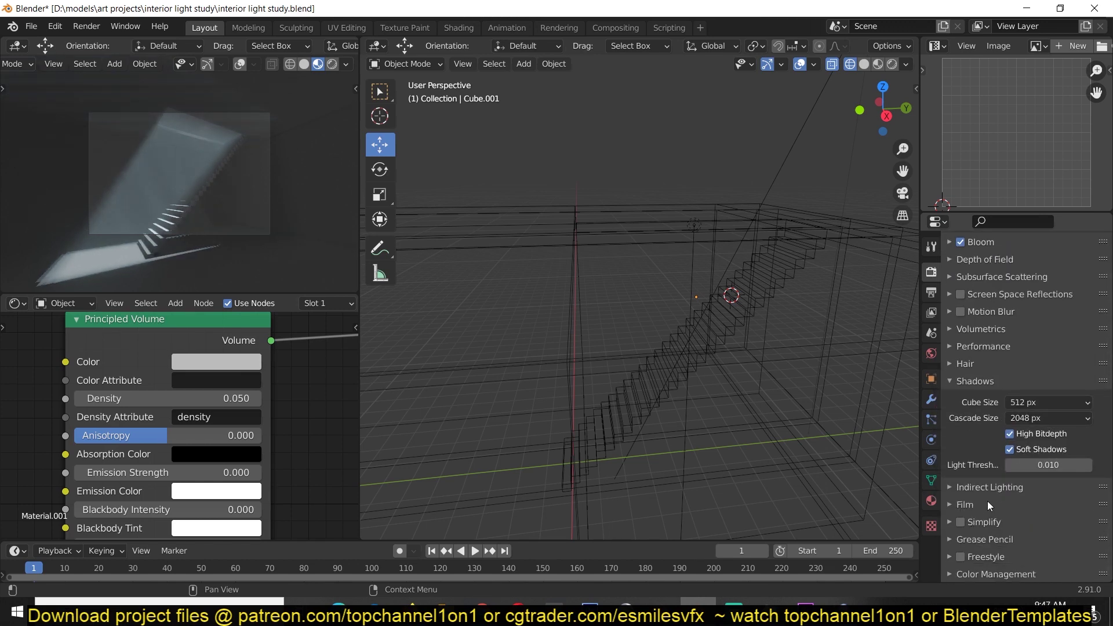
click(1048, 413)
click(1048, 406)
click(1048, 405)
click(1014, 526)
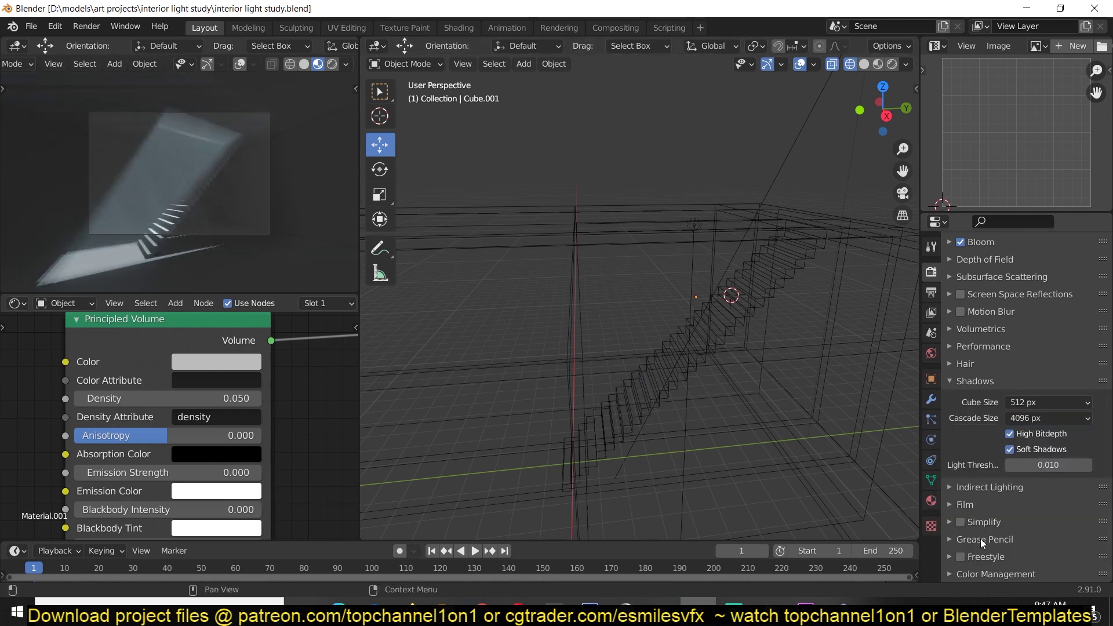
Step: Set the volumetrics tile size to 4 px and enable Volumetric Shadows with 58 samples
click(987, 331)
click(1067, 383)
click(1070, 399)
click(1066, 388)
click(1038, 451)
click(1056, 383)
click(1052, 398)
click(1055, 385)
click(1052, 412)
click(970, 480)
drag(1037, 501, 1084, 501)
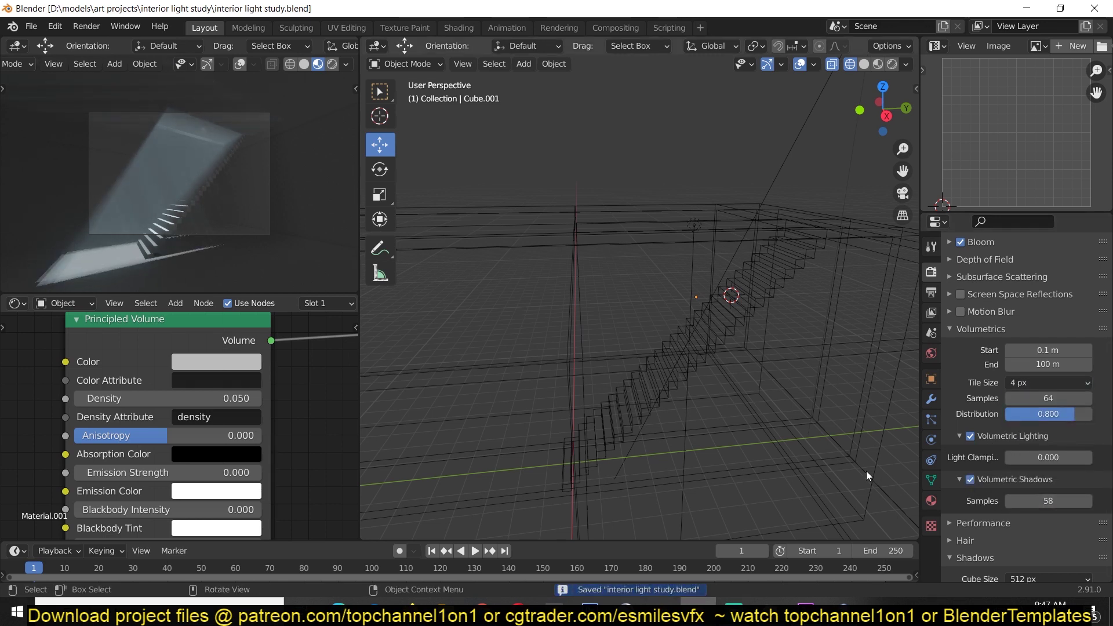
Step: Select the area light above the staircase, clear the selection and save the file
click(705, 232)
click(707, 276)
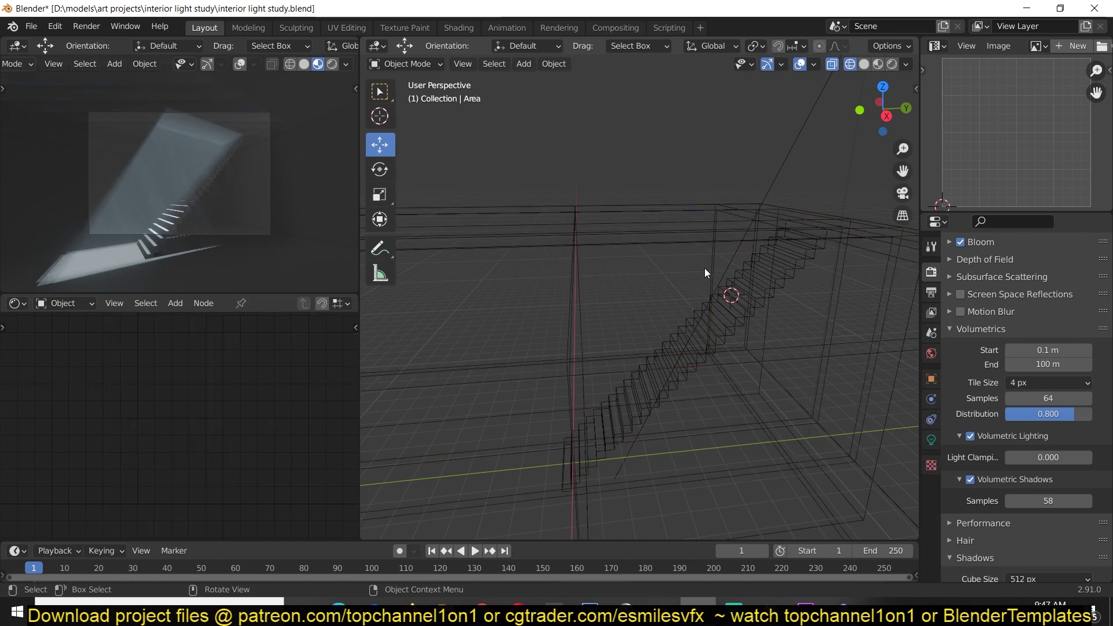
click(708, 279)
key(alt+a)
key(ctrl+s)
scroll(1016, 408, up, 10)
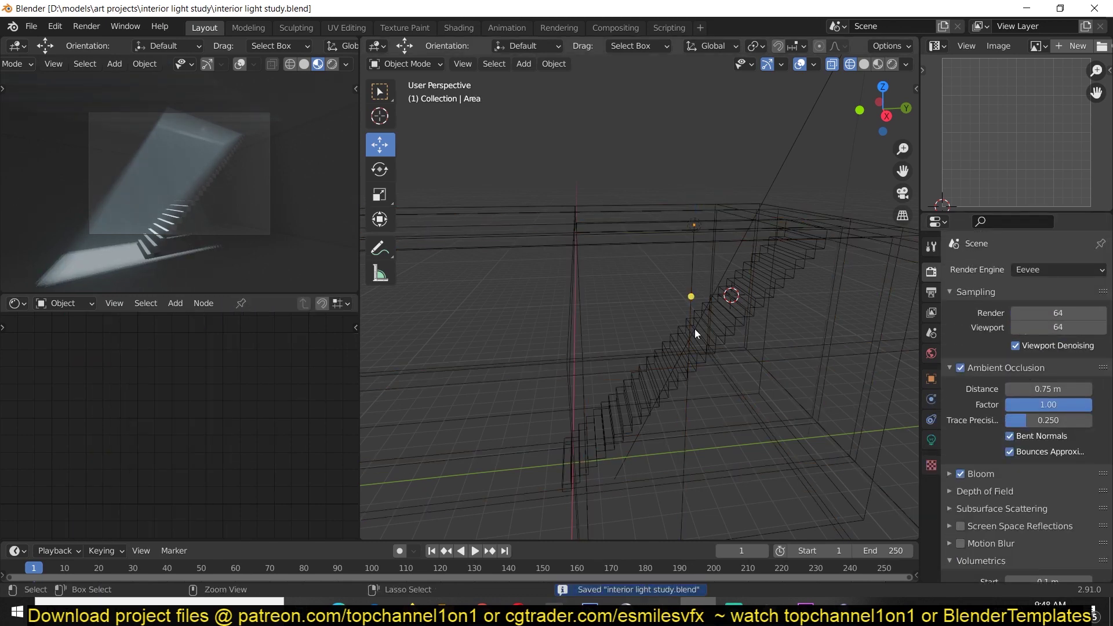
key(shift+z)
click(821, 303)
key(alt+a)
key(ctrl+s)
Step: Add an irradiance volume light probe and move it to the middle of the room as seen from above
click(749, 279)
middle_drag(749, 280, 242, 290)
key(alt+a)
key(KP_7)
key(shift+z)
key(shift+a)
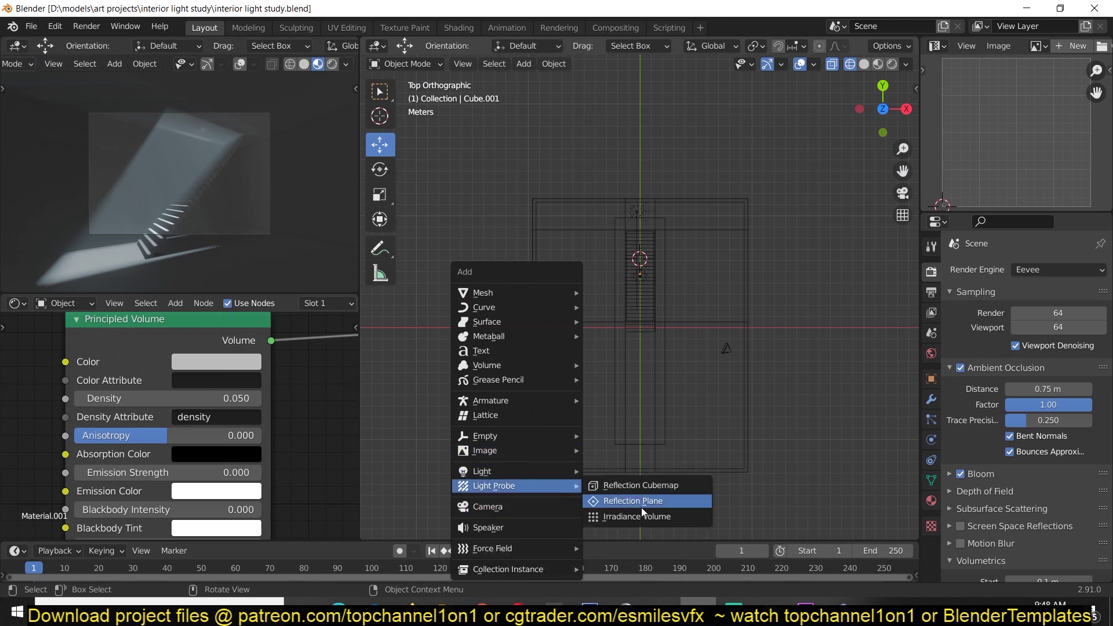
click(648, 514)
key(g)
click(644, 405)
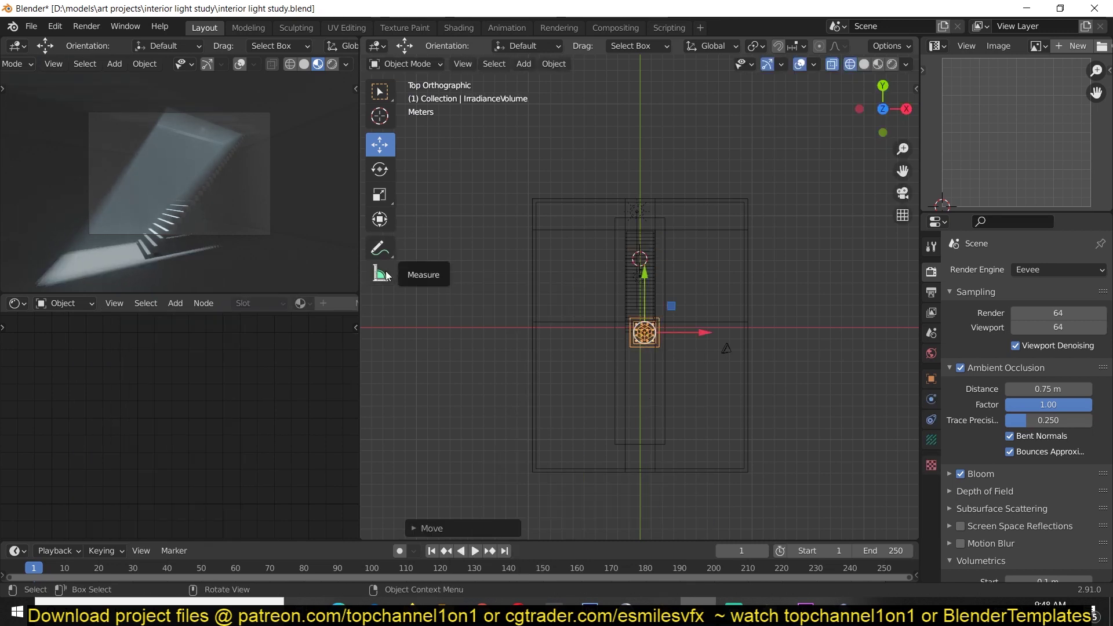
Step: Measure the room's width along its back wall from above
click(386, 276)
drag(535, 203, 743, 207)
click(380, 145)
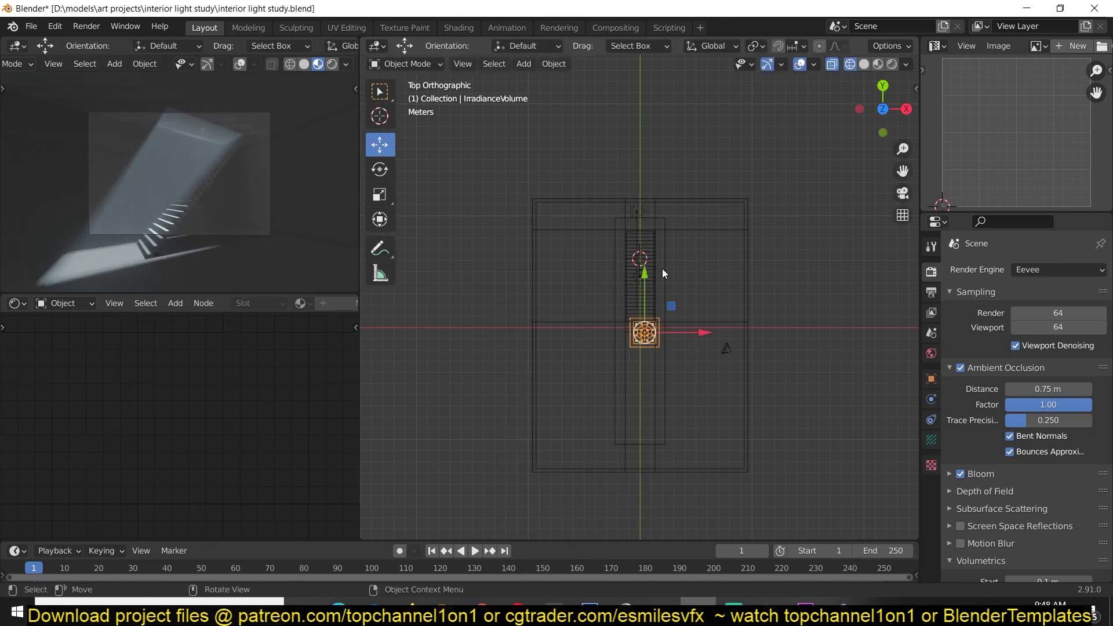
Step: Scale the room, staircase and volume cube together to about a quarter of their size
click(742, 251)
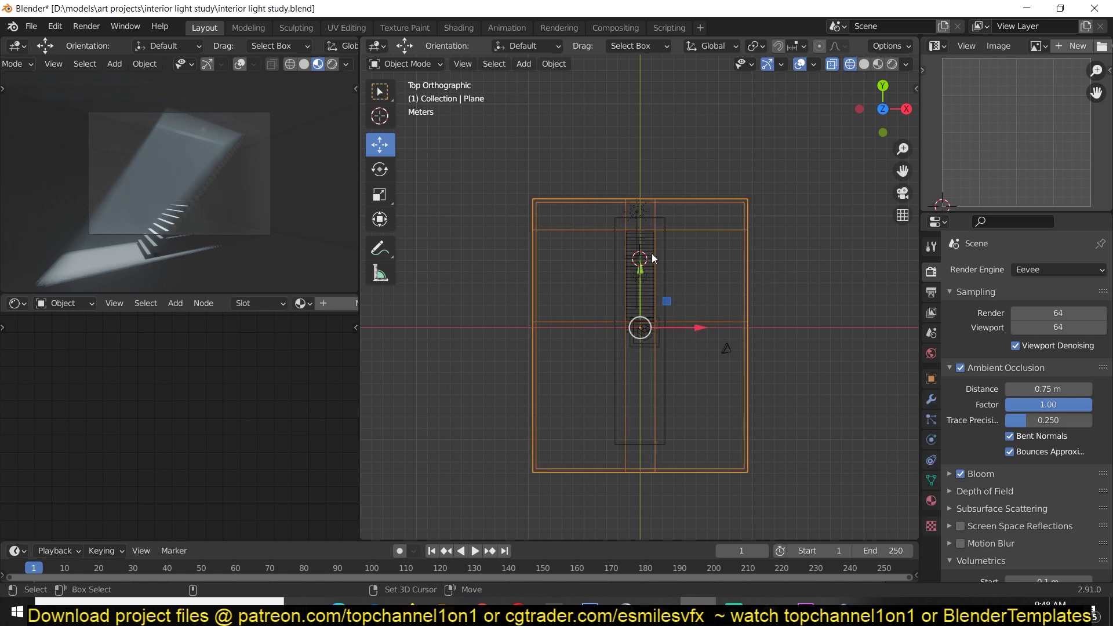
shift+click(651, 252)
key(s)
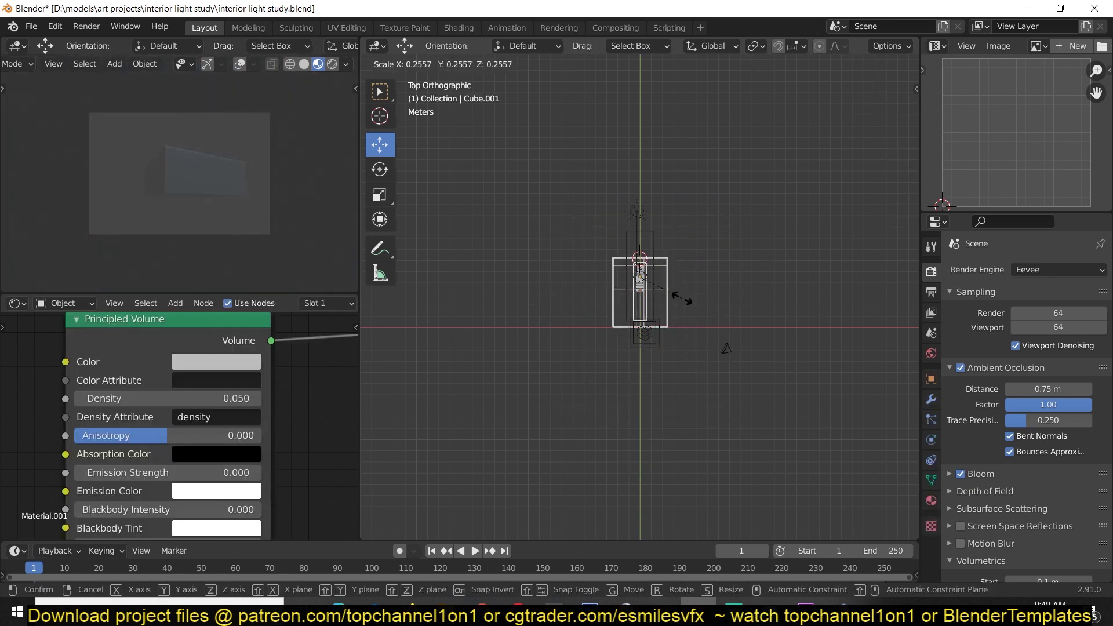
click(662, 298)
key(ctrl+a)
click(662, 298)
scroll(661, 300, up, 5)
Step: Move the camera to the scaled-down room and lower all other objects so the room rests on the ground
click(675, 374)
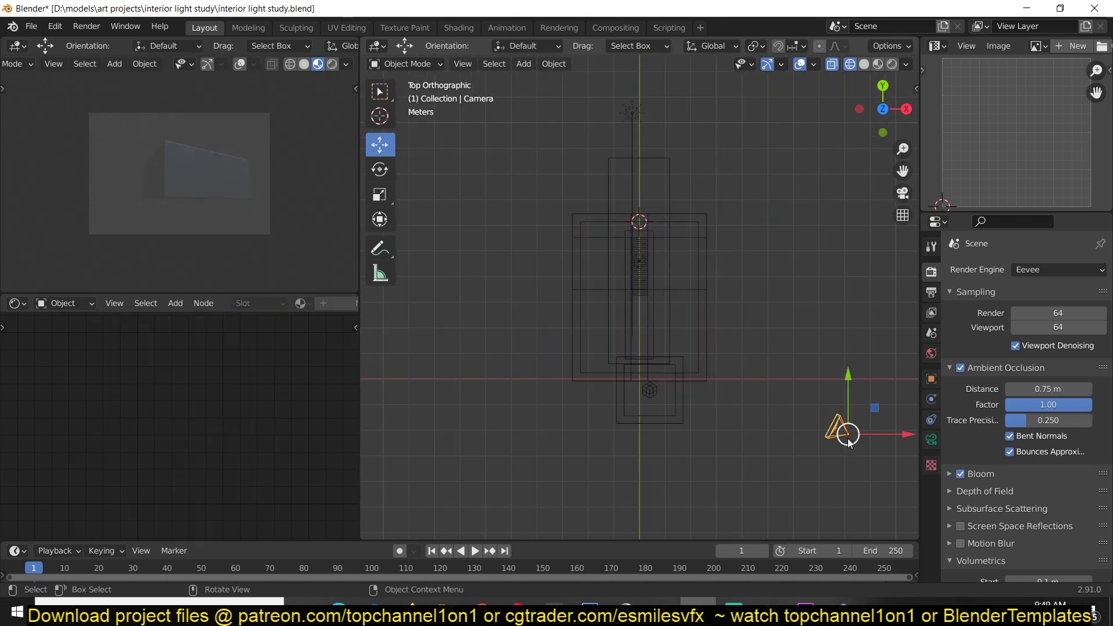
drag(847, 438, 690, 370)
key(KP_1)
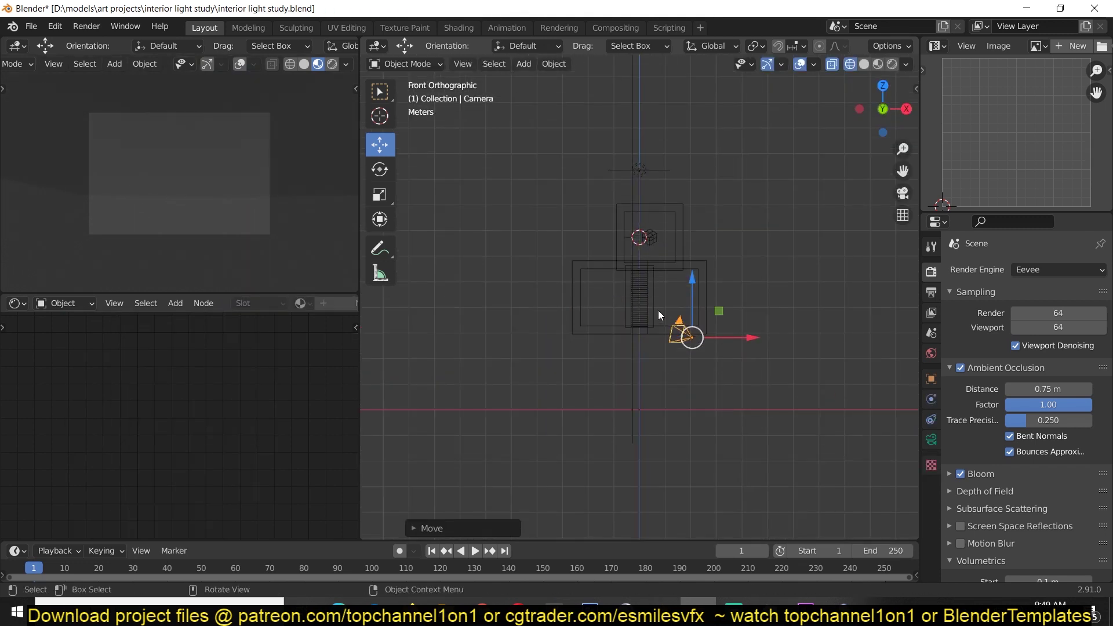
key(ctrl+i)
drag(639, 174, 639, 248)
scroll(763, 345, up, 5)
Step: Lower the camera into the room's interior and adjust its position from above so it frames the staircase
click(763, 346)
drag(774, 344, 773, 424)
key(KP_7)
key(g)
click(662, 214)
key(g)
click(641, 149)
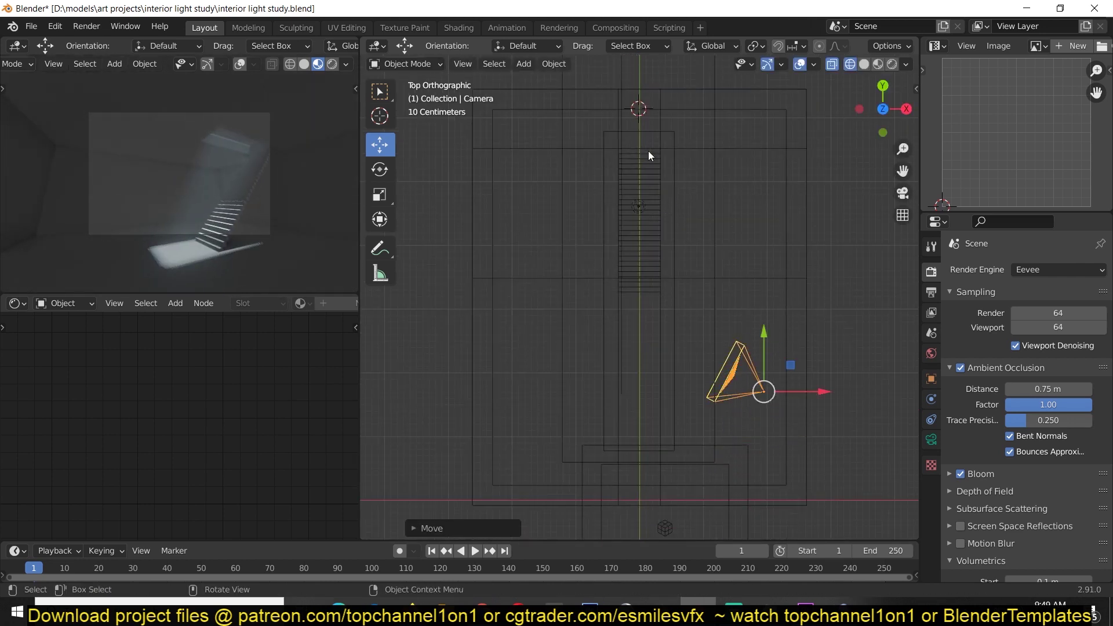
Step: Move the main light closer to the scaled-down room's back wall, working from the side
scroll(648, 151, down, 3)
click(648, 240)
click(629, 124)
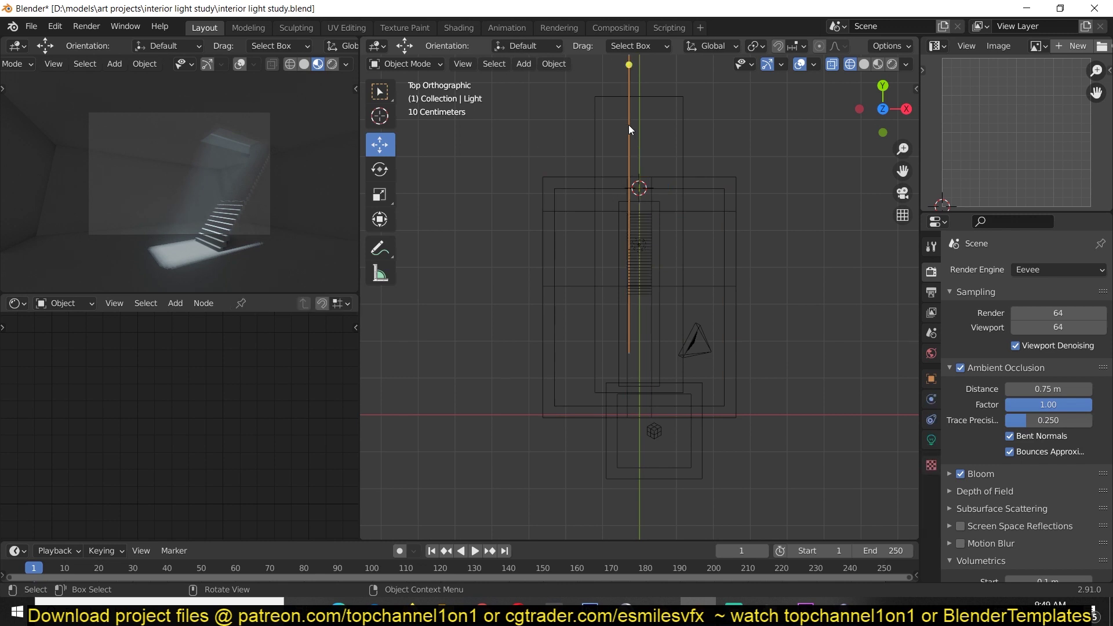
key(KP_3)
key(g)
click(491, 355)
Step: Lower the area light along Z to the room's ceiling opening
click(692, 222)
drag(694, 179, 702, 311)
click(702, 311)
Step: Measure the staircase's width from above
key(KP_7)
click(381, 274)
drag(477, 173, 650, 183)
scroll(498, 194, up, 3)
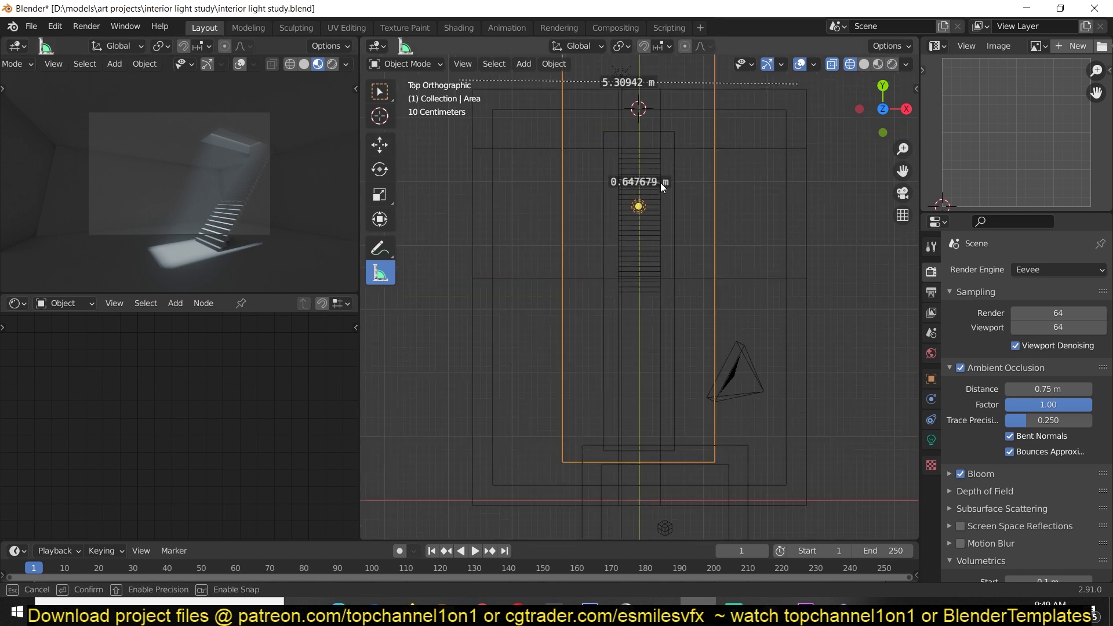
click(387, 146)
Step: Resize the area light to about 1.04 by 2.31 m to match the opening above the stairs and save the file
shift+scroll(681, 188, up, 10)
key(ctrl+s)
drag(714, 96, 650, 457)
click(629, 462)
scroll(693, 339, down, 5)
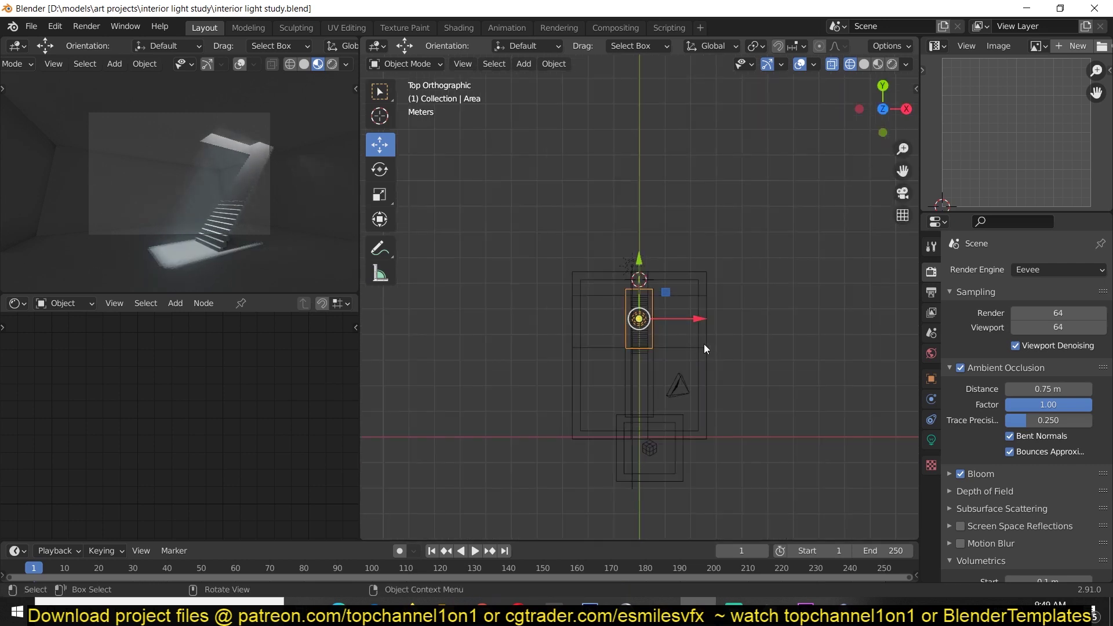
Step: Move the irradiance volume down into the room as seen from the front
middle_drag(736, 391, 672, 309)
click(522, 247)
key(KP_1)
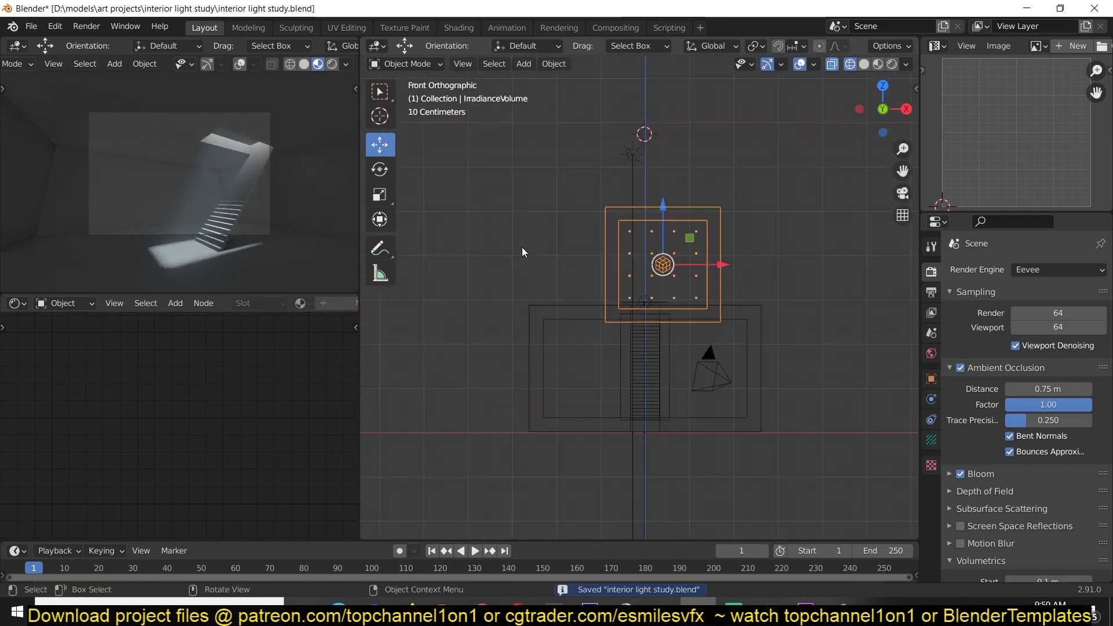
key(g)
click(702, 352)
Step: Scale the irradiance volume uniformly to about 0.989 to fit the room's height and save the file
scroll(709, 349, up, 3)
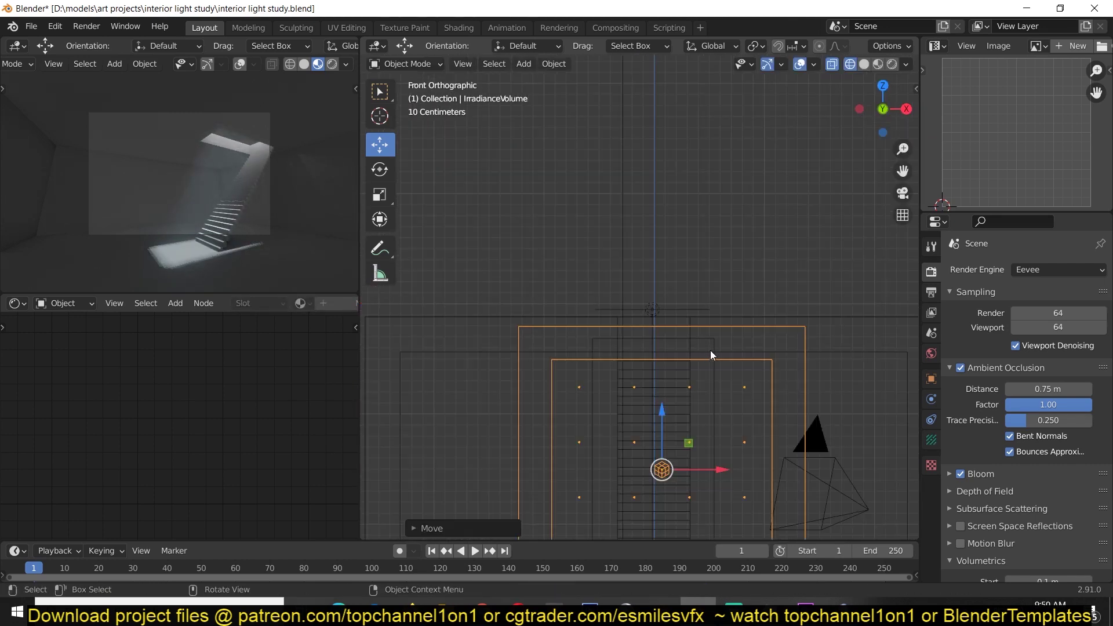
shift+middle_drag(709, 350, 689, 263)
scroll(690, 262, up, 3)
key(ctrl+s)
key(s)
click(715, 301)
scroll(740, 304, down, 3)
key(ctrl+s)
Step: Reduce the thickness of the room's walls in its modifier settings
click(751, 295)
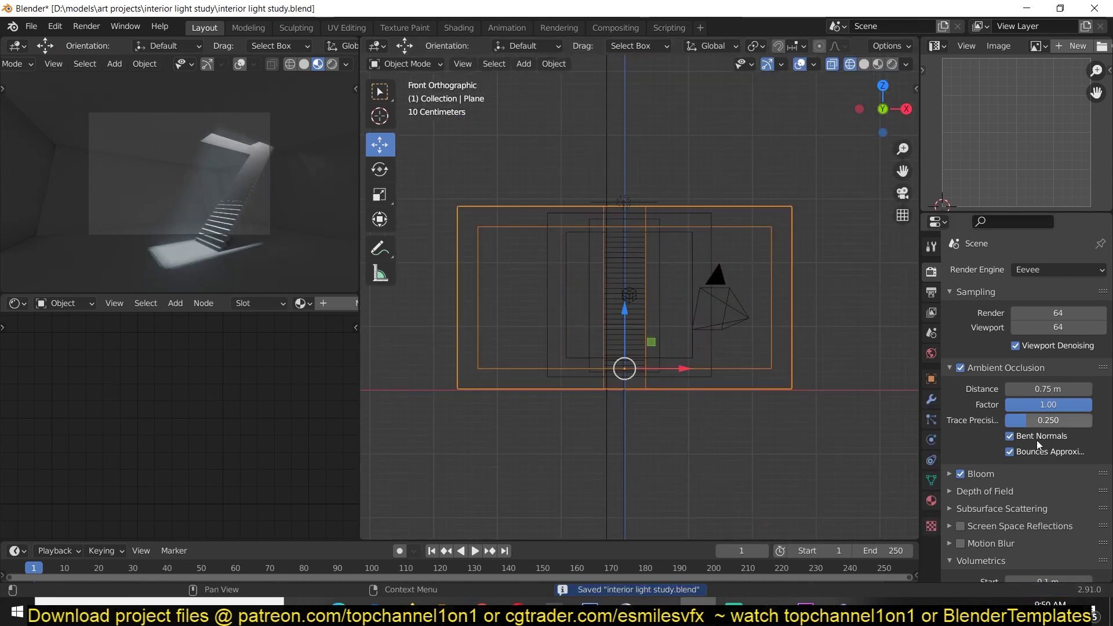
click(932, 440)
click(930, 399)
drag(1041, 333, 1018, 333)
Step: Scale the irradiance volume along X to about 2.306 so it spans the room's width
click(712, 268)
key(s)
key(x)
click(790, 253)
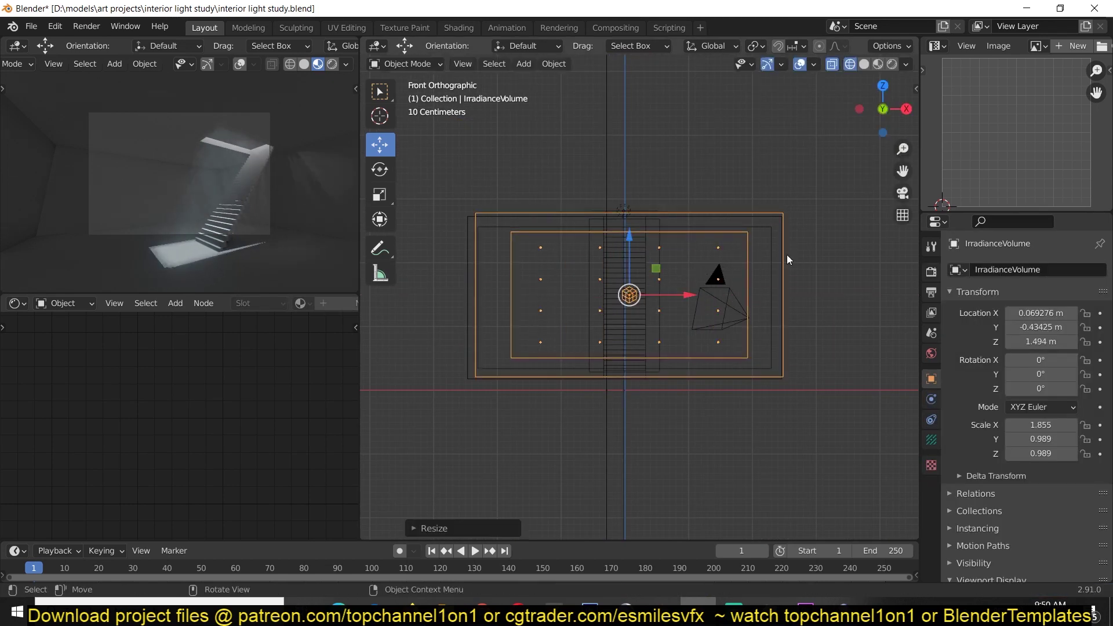
key(s)
key(x)
click(859, 263)
key(ctrl+a)
click(847, 266)
Step: Move the irradiance volume along Y to about 3.8 m, toward the room's middle, and check its transform values
key(KP_7)
scroll(641, 446, down, 1)
drag(641, 446, 641, 213)
key(n)
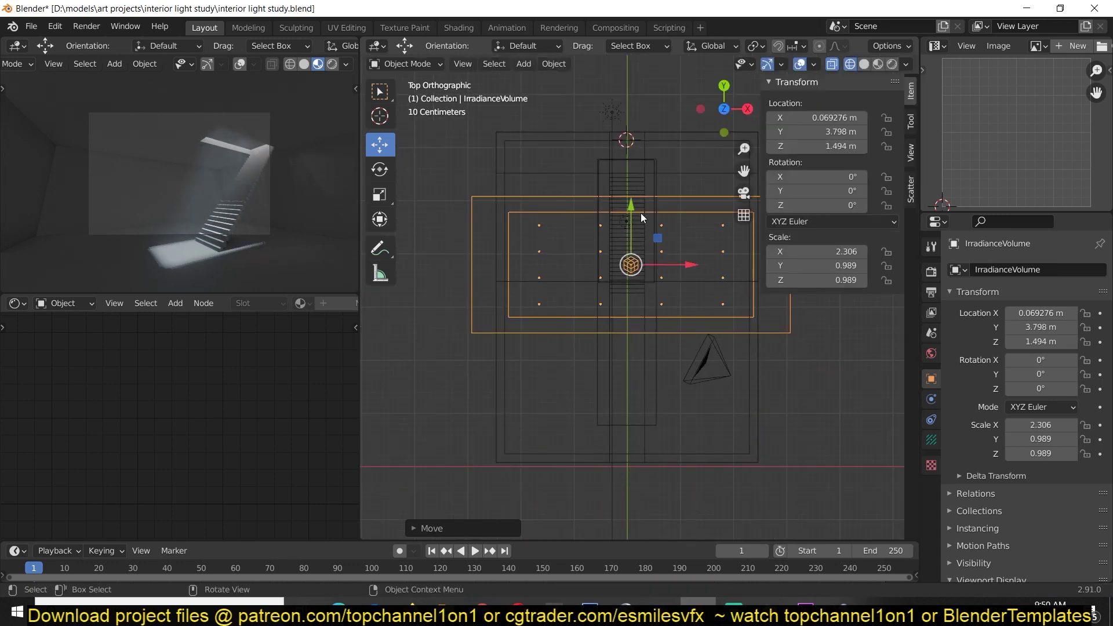
key(n)
Step: Stretch the irradiance volume along Y to span the room's depth, re-centre it and save the file
key(s)
key(y)
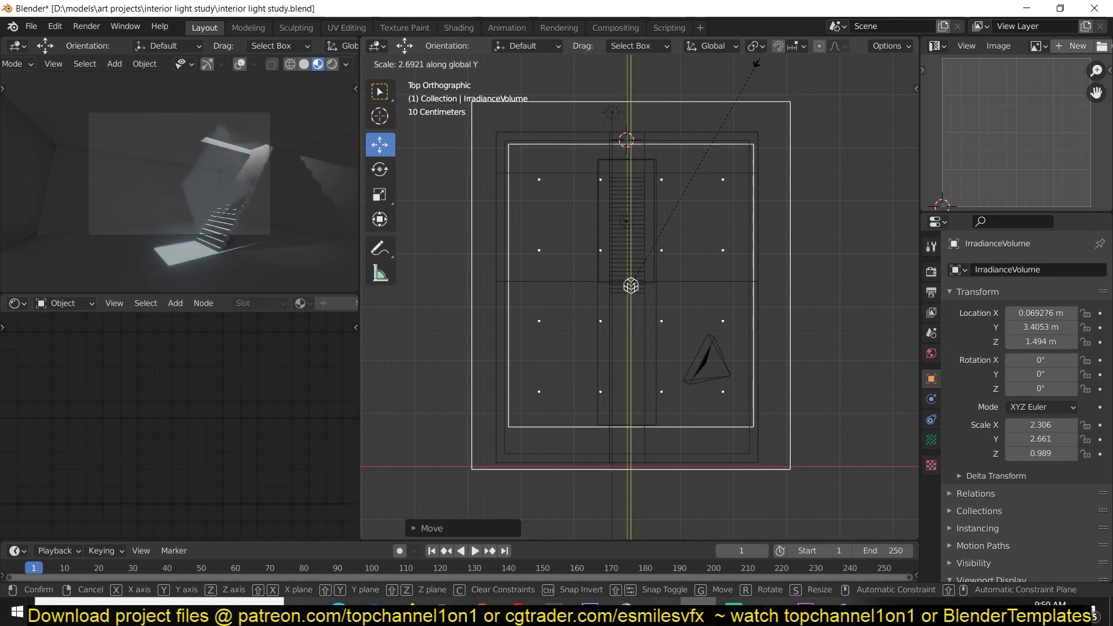
click(639, 232)
drag(639, 232, 633, 259)
key(ctrl+s)
Step: Set the irradiance volume's resolution to 8 on X, Y and Z and return to the render settings
click(931, 440)
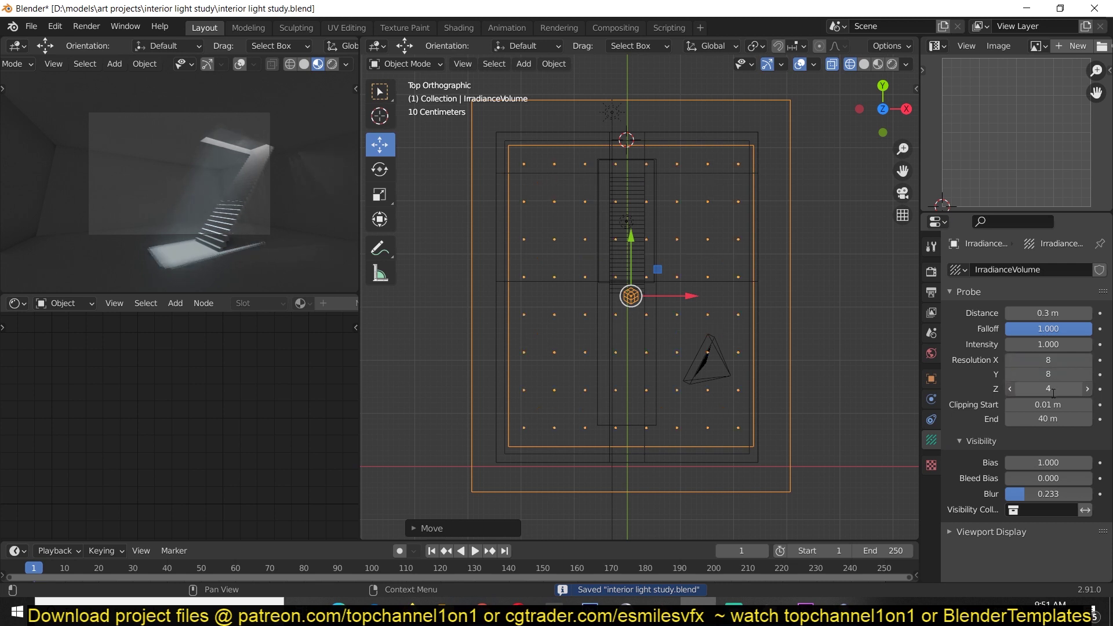
click(931, 379)
click(931, 440)
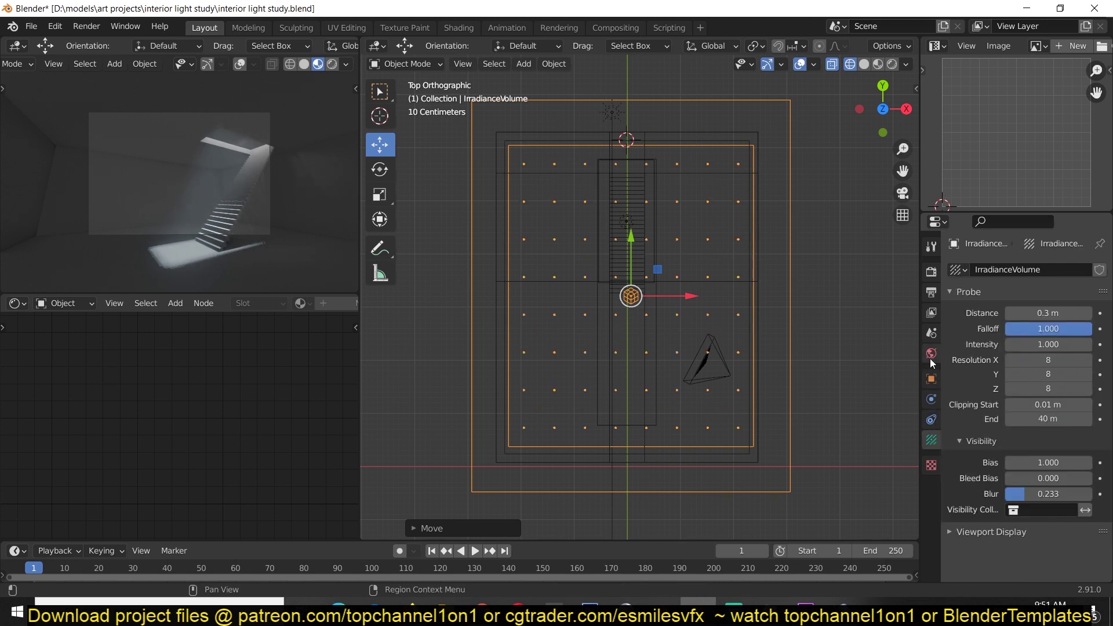
click(931, 272)
scroll(984, 512, down, 4)
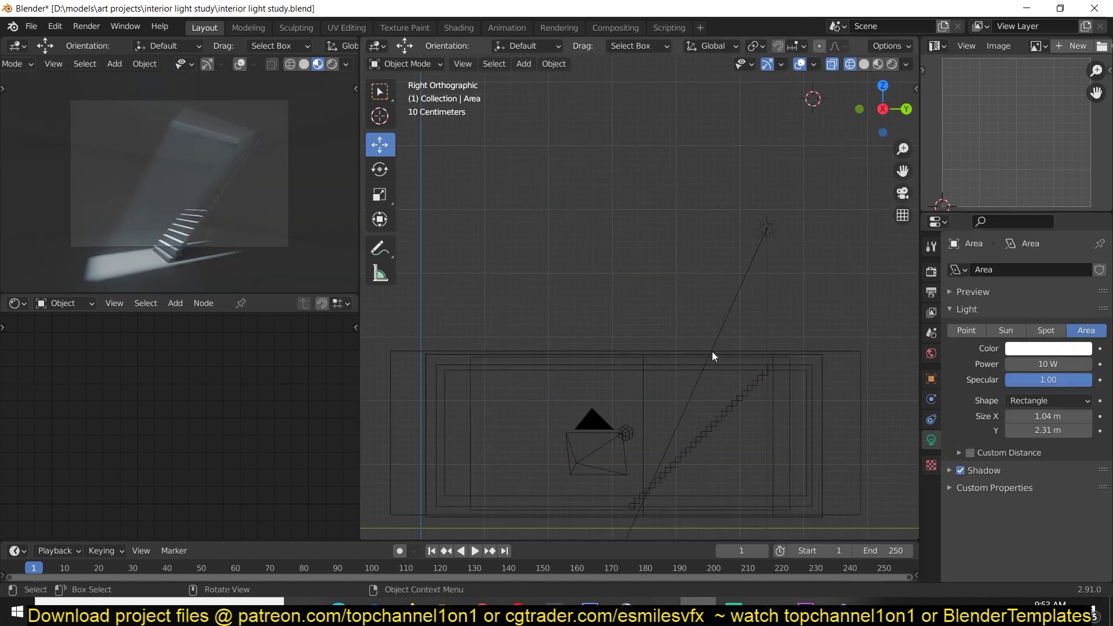
Step: Add a plane and scale it to about 2.6 so it is large enough to cover the ceiling opening
middle_drag(712, 352, 737, 331)
key(shift+a)
mouse_move(667, 169)
click(771, 166)
key(s)
click(843, 324)
Step: Raise the plane along Z to about 3.25 m, above the room's roof, and save the file
key(g)
key(z)
click(840, 281)
key(shift+z)
drag(749, 347, 745, 308)
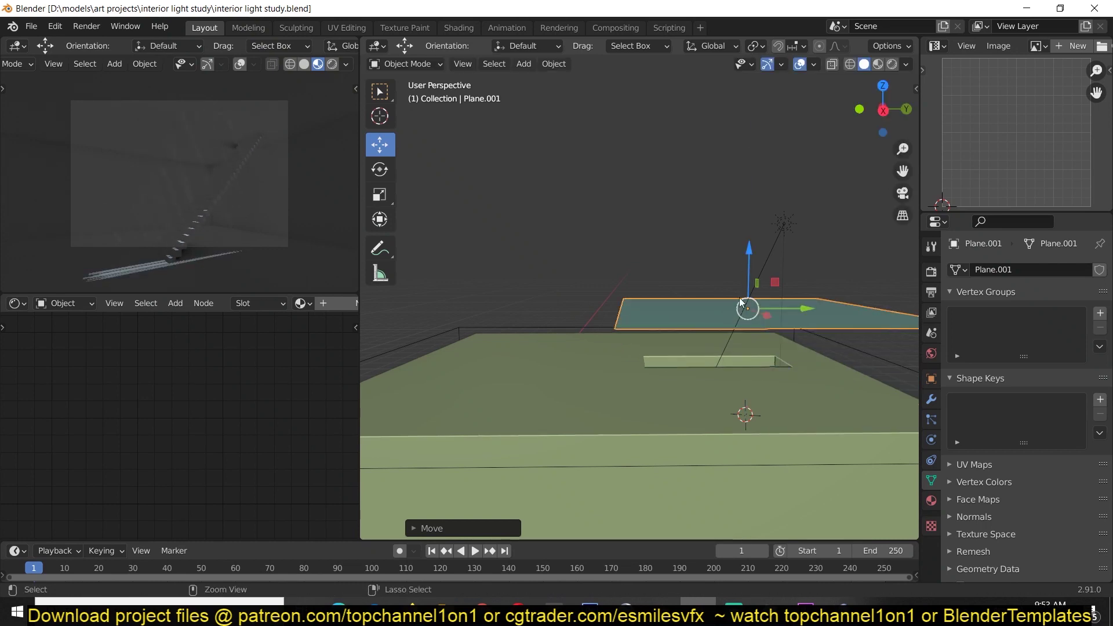
key(ctrl+s)
Step: Give the plane a new material using an Emission shader with strength 10 as its surface
middle_drag(746, 308, 777, 345)
click(337, 303)
key(shift+a)
mouse_move(116, 442)
click(232, 238)
click(166, 415)
text(10)
key(Return)
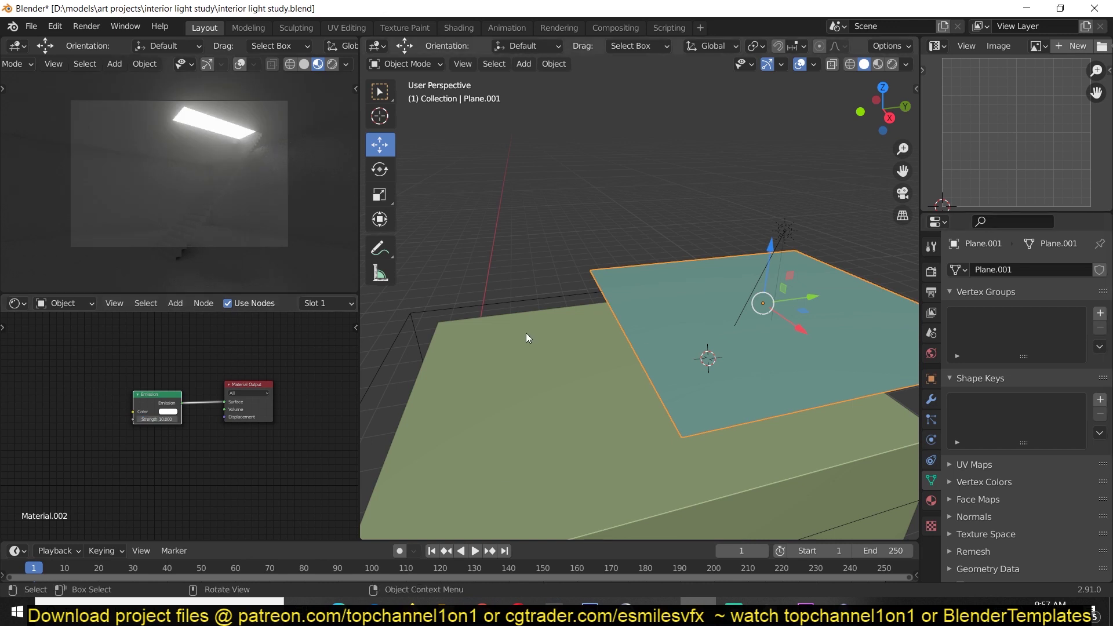
Step: Set the plane material's shadow mode to None and its emission colour to light blue
click(346, 63)
click(930, 378)
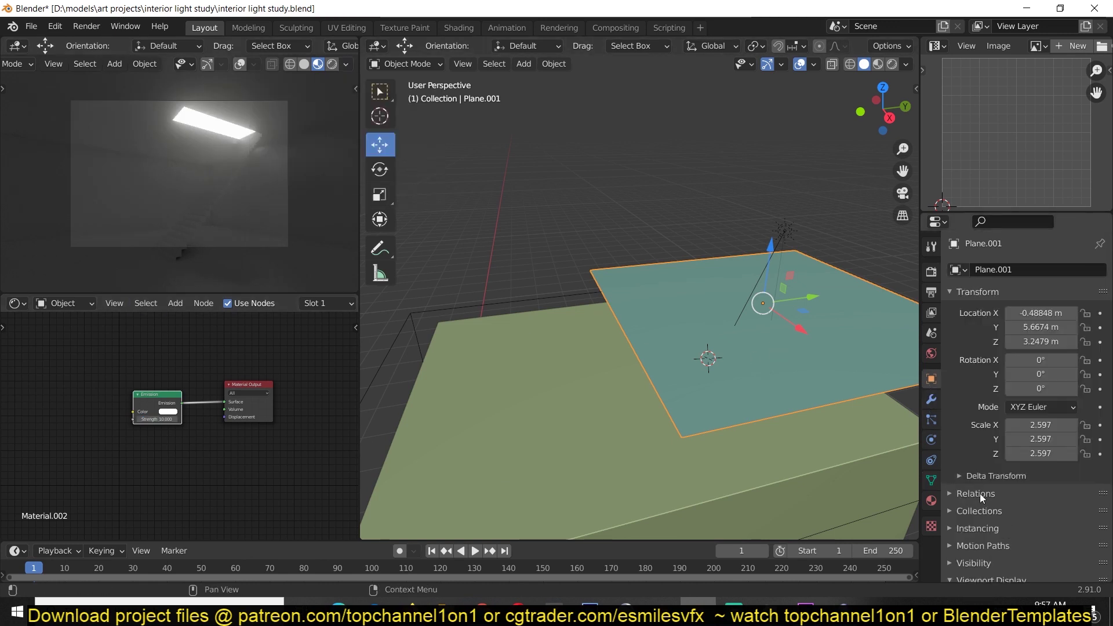
click(930, 500)
click(1071, 426)
click(1057, 446)
click(1057, 444)
click(1037, 458)
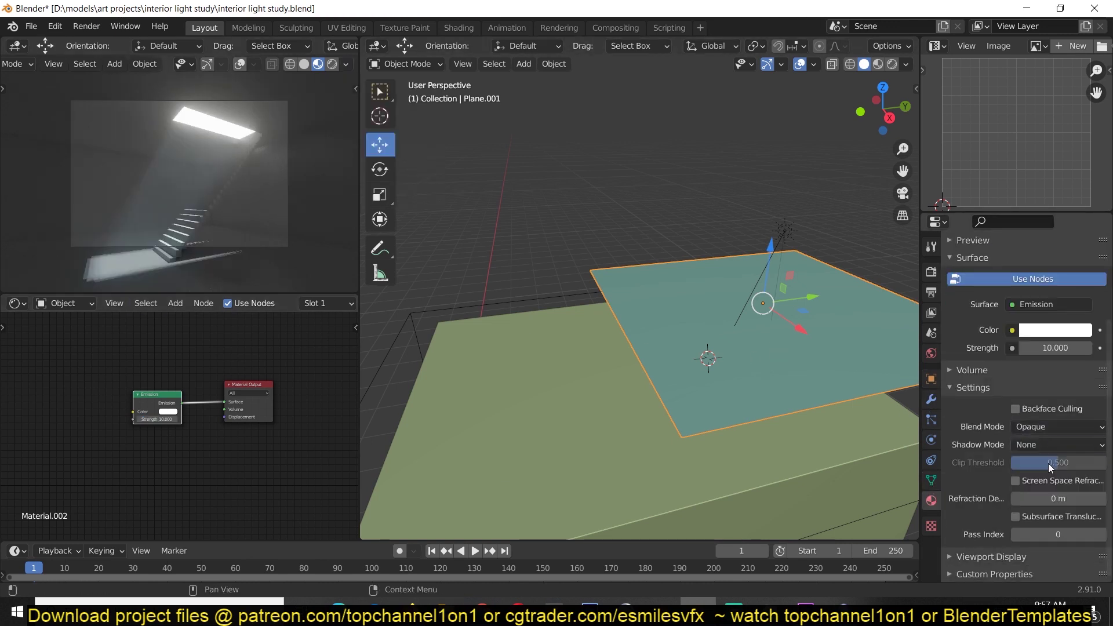
click(173, 404)
click(190, 281)
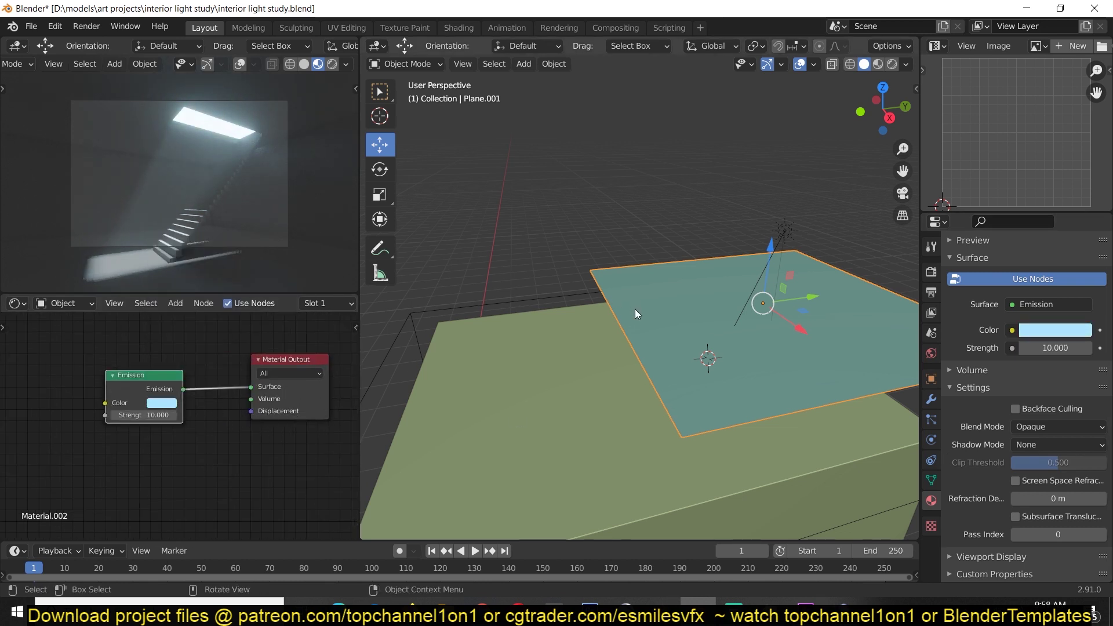
Step: Select the irradiance volume and bake the scene's indirect lighting with the new emissive plane in place
scroll(694, 379, down, 4)
click(694, 379)
click(931, 352)
click(931, 271)
scroll(982, 549, down, 2)
scroll(985, 539, down, 2)
click(981, 445)
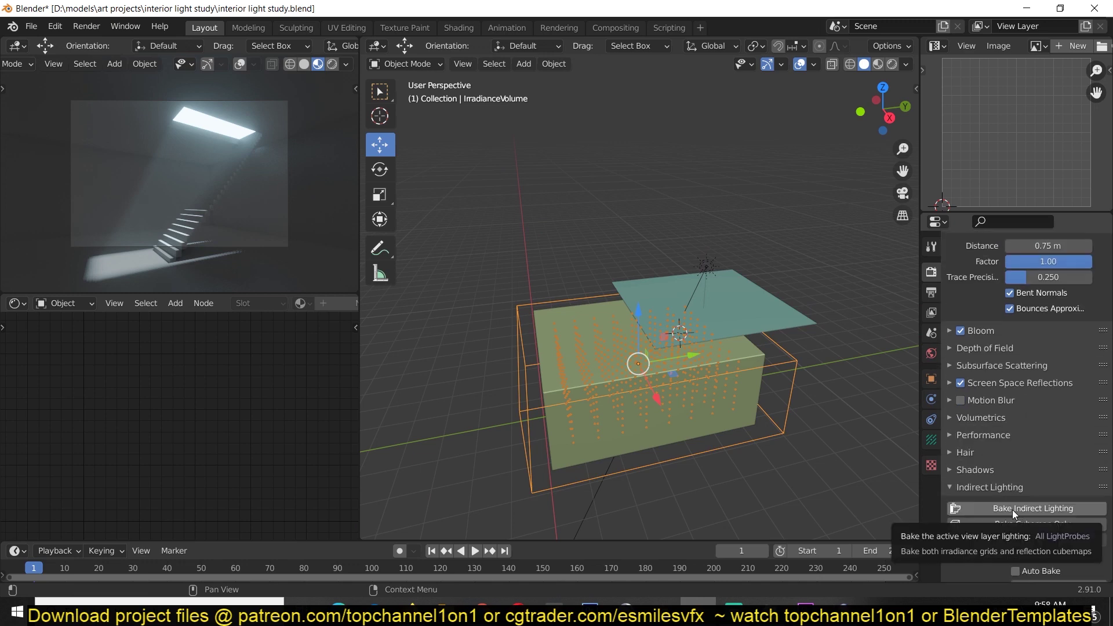
click(1012, 509)
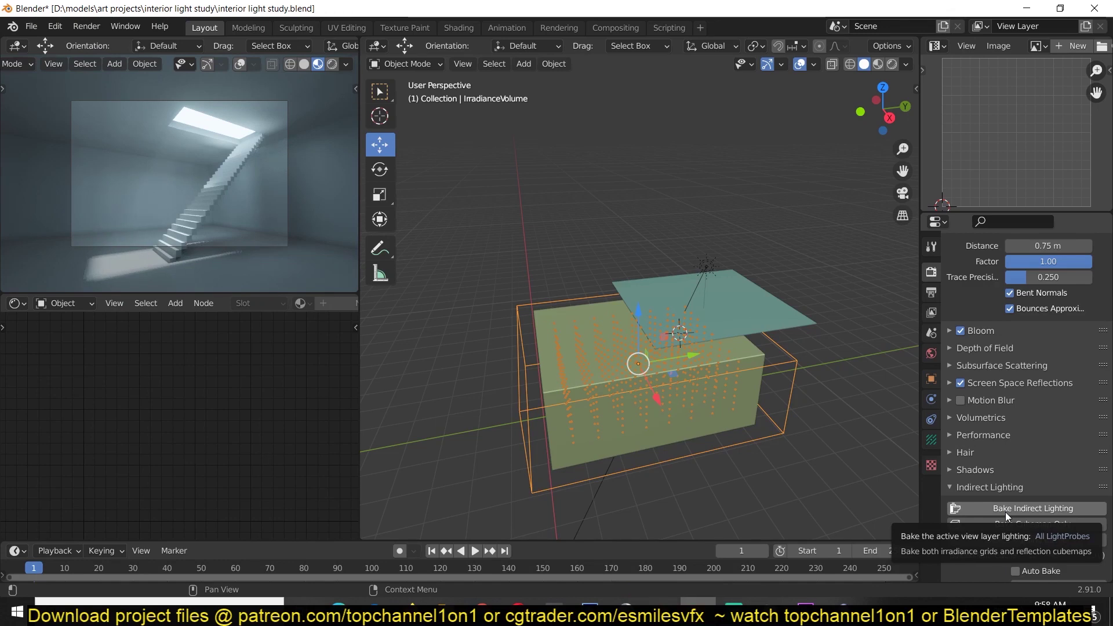
Step: Toggle Ambient Occlusion off and on to compare its effect on the render
scroll(985, 406, up, 4)
click(960, 317)
click(960, 317)
click(959, 317)
click(960, 317)
Step: Load an image texture set into the room's material with the Principled Texture Setup
click(732, 409)
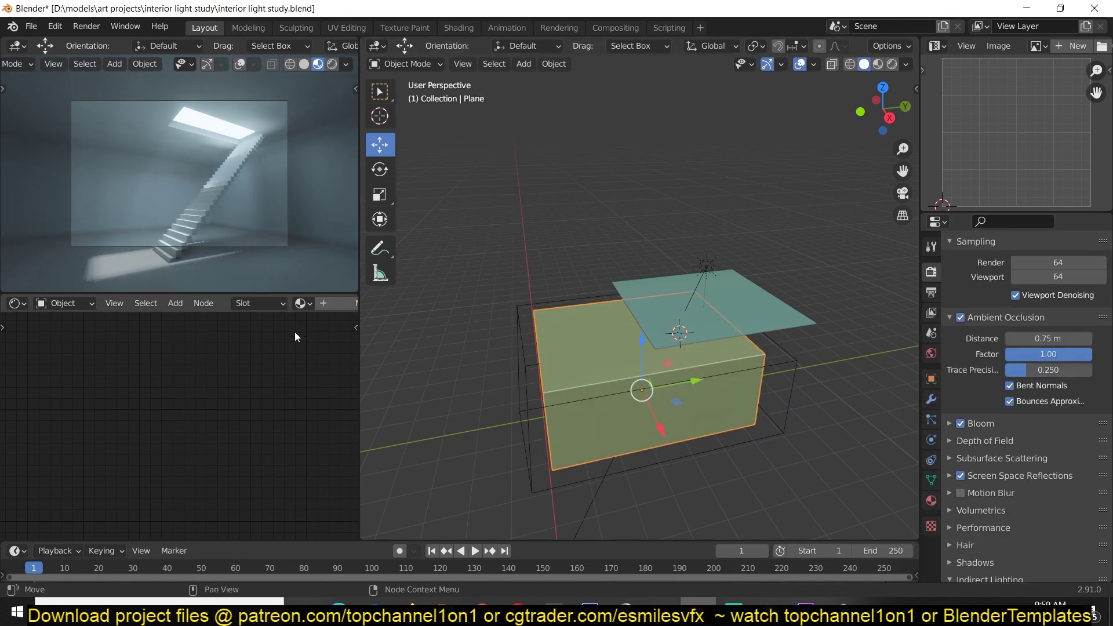
key(ctrl+shift+t)
double_click(425, 223)
drag(415, 405, 690, 145)
click(778, 507)
middle_drag(182, 379, 351, 379)
Step: UV unwrap the room's mesh so the textures map onto its walls
key(Tab)
key(u)
click(667, 460)
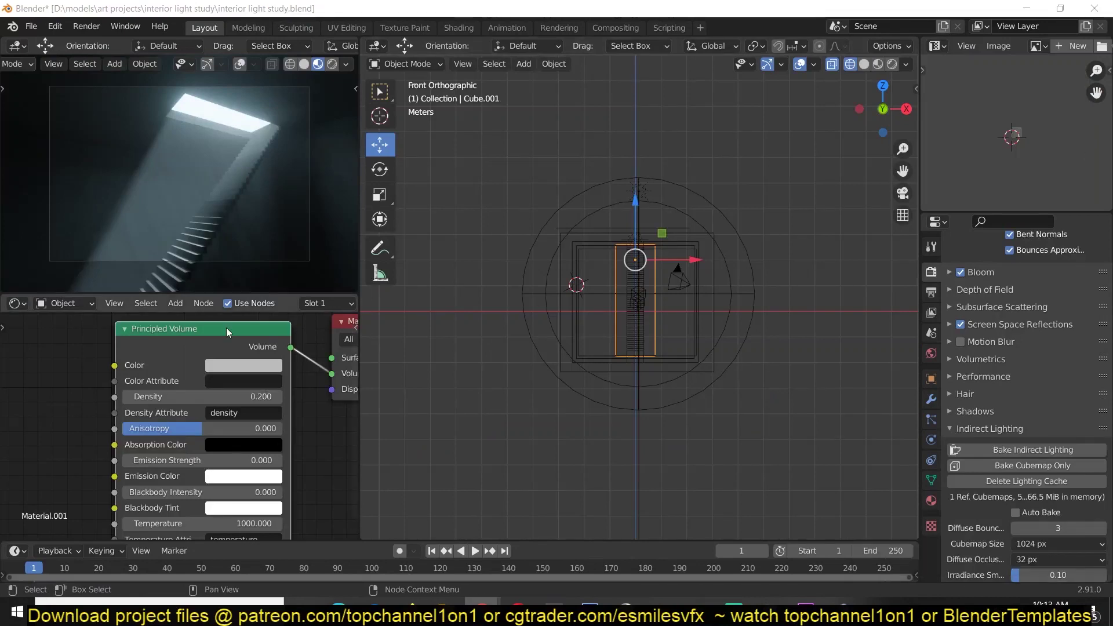
Step: Add a Noise Texture node to the fog's volume material and adjust its scale and detail, with roughness about 0.92
key(shift+a)
click(186, 308)
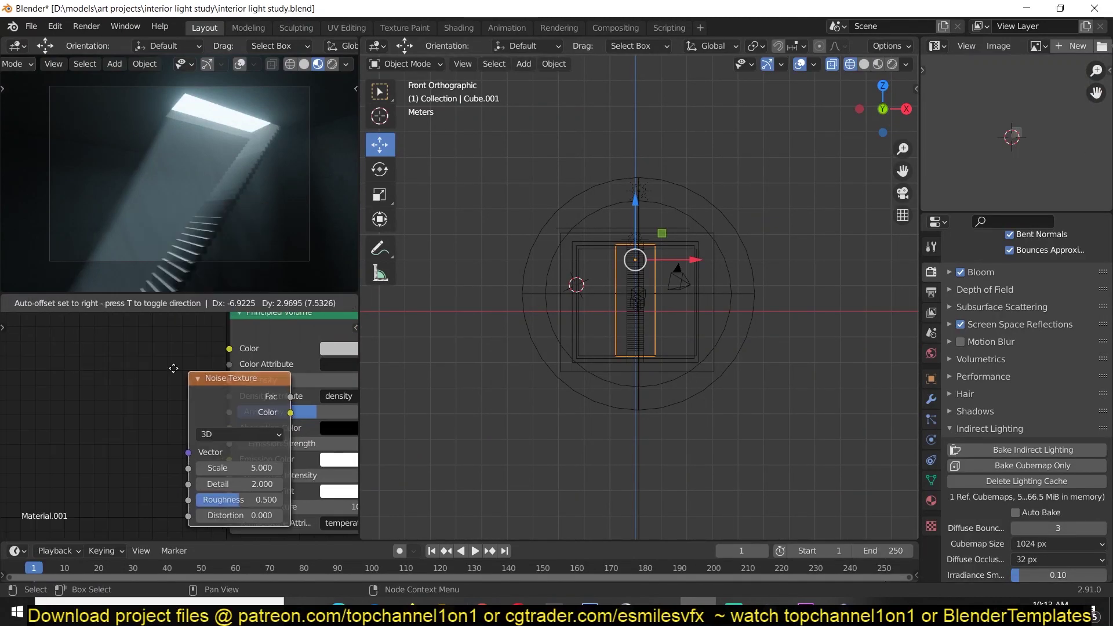
click(108, 362)
scroll(108, 363, up, 2)
middle_drag(108, 363, 139, 413)
middle_drag(262, 415, 259, 370)
mouse_move(93, 444)
mouse_down()
mouse_move(150, 443)
mouse_move(107, 444)
mouse_up()
drag(73, 490, 146, 536)
drag(95, 464, 124, 465)
Step: Insert a ColorRamp after the Noise Texture and move its black stop to about 0.36
scroll(228, 433, down, 4)
middle_drag(281, 371, 168, 380)
key(shift+a)
mouse_move(173, 437)
click(255, 249)
click(139, 352)
drag(127, 419, 238, 418)
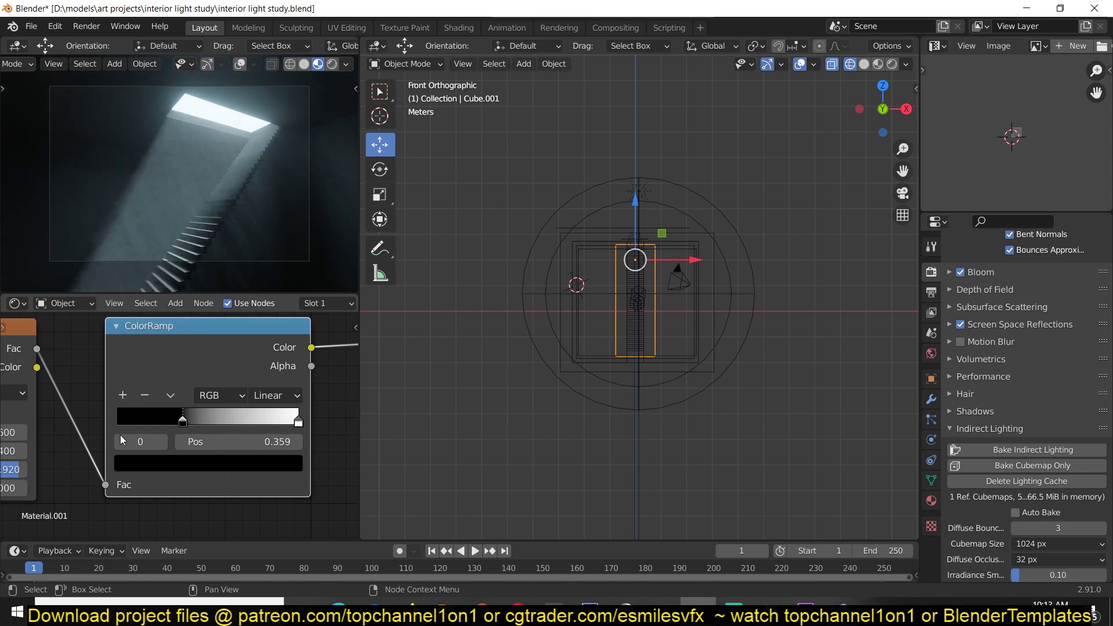
Step: Adjust a value in the noise setup of the volume material, setting it to 1
middle_drag(98, 440, 310, 415)
scroll(255, 428, up, 4)
drag(216, 402, 79, 403)
click(216, 403)
text(1)
key(Return)
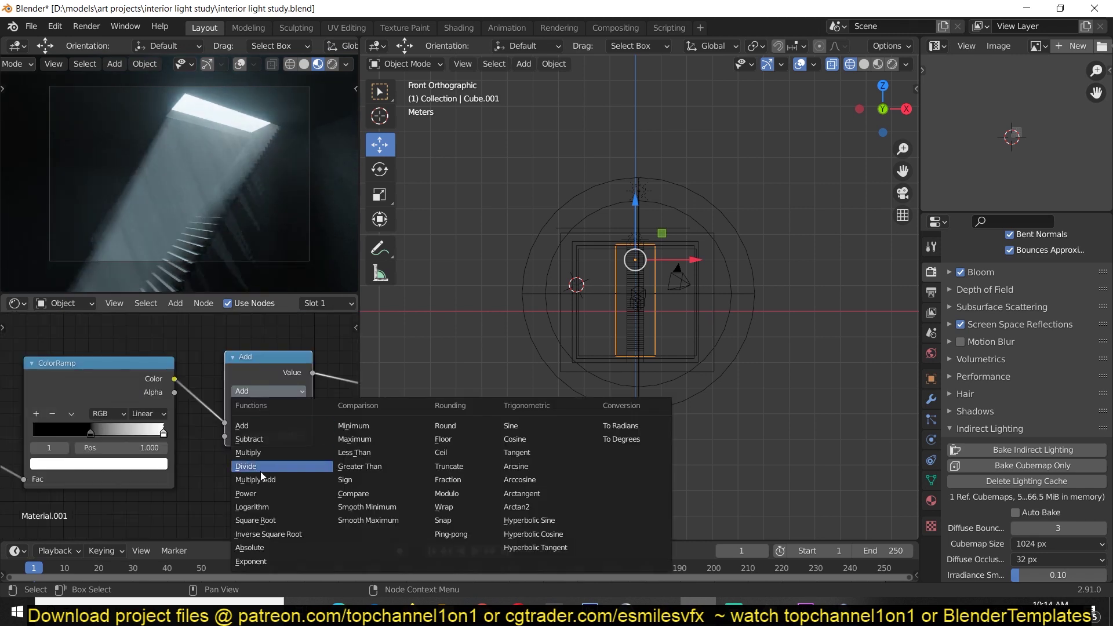
Step: Set the Math node after the ColorRamp to Multiply and adjust its multiplier to control the fog density
click(257, 452)
drag(272, 435, 266, 478)
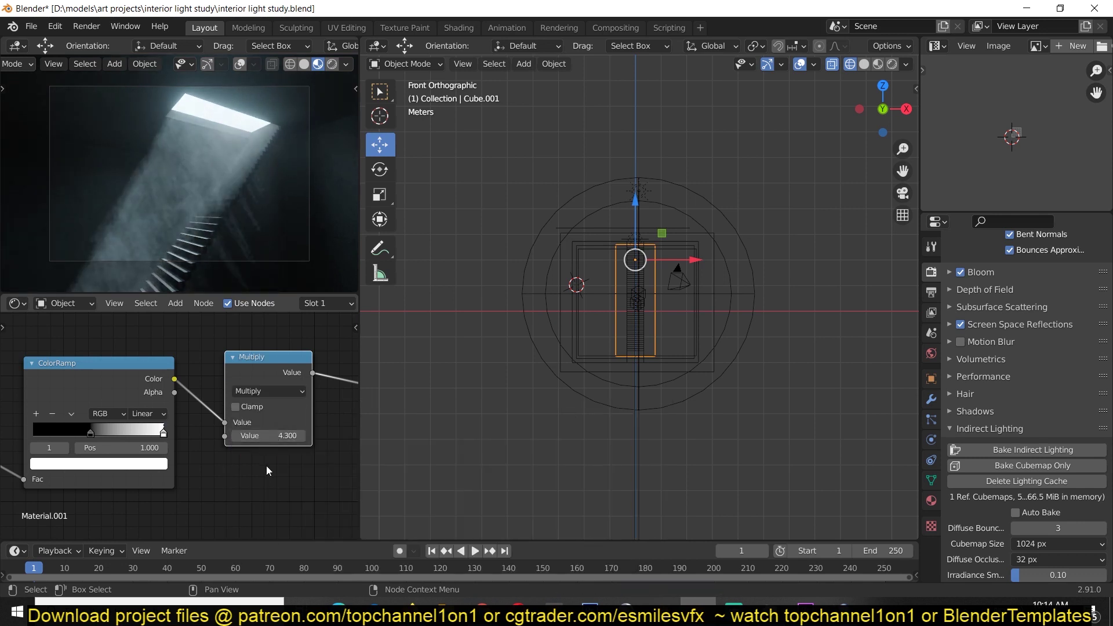
drag(268, 437, 232, 437)
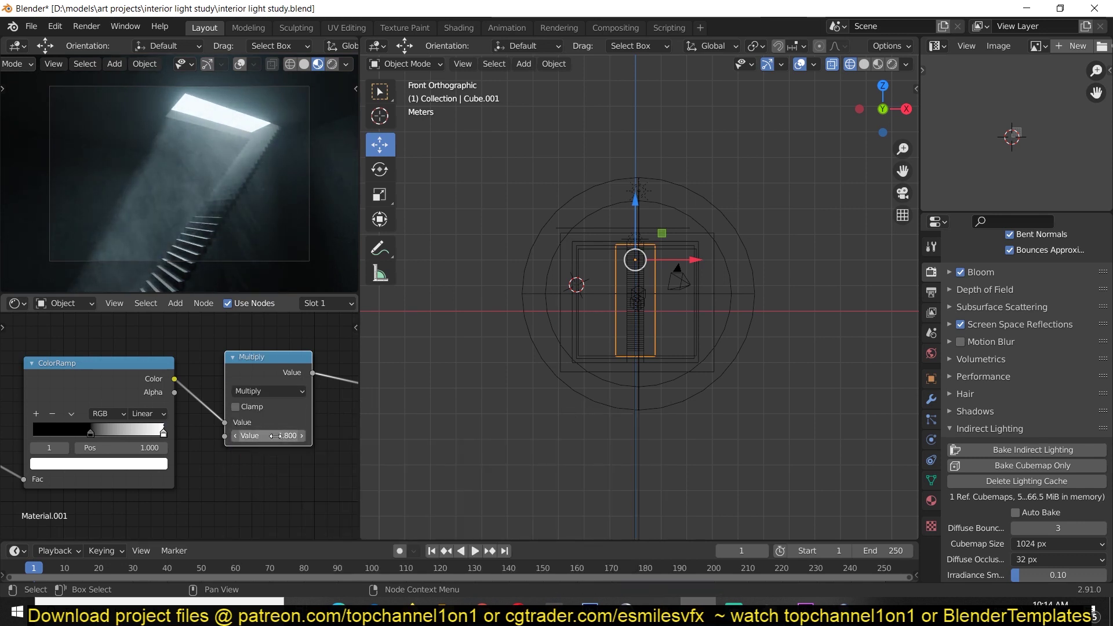
Step: Move the Noise Texture node away from the ColorRamp to tidy the volume material's node tree
scroll(251, 485, down, 5)
middle_drag(284, 453, 399, 424)
drag(130, 399, 29, 391)
drag(226, 367, 160, 415)
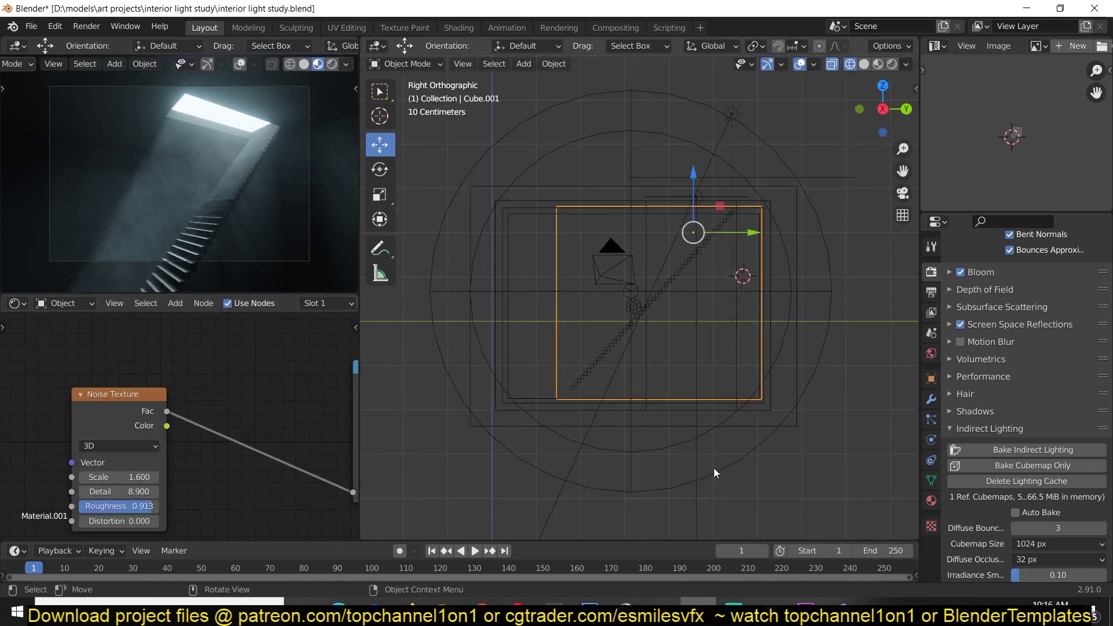
click(708, 474)
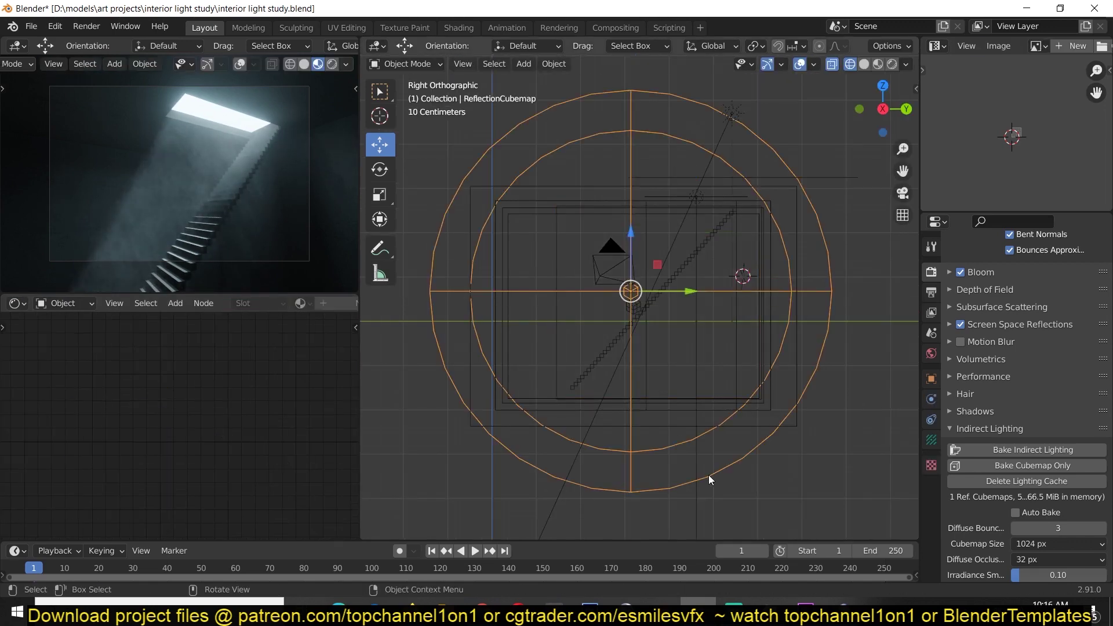
key(alt+a)
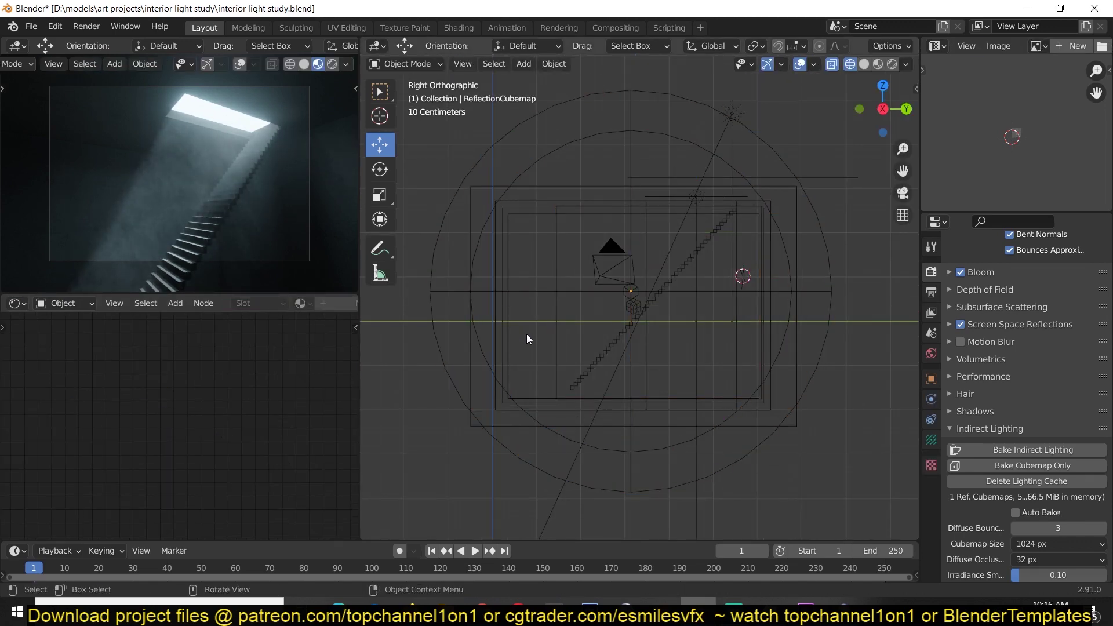
click(32, 26)
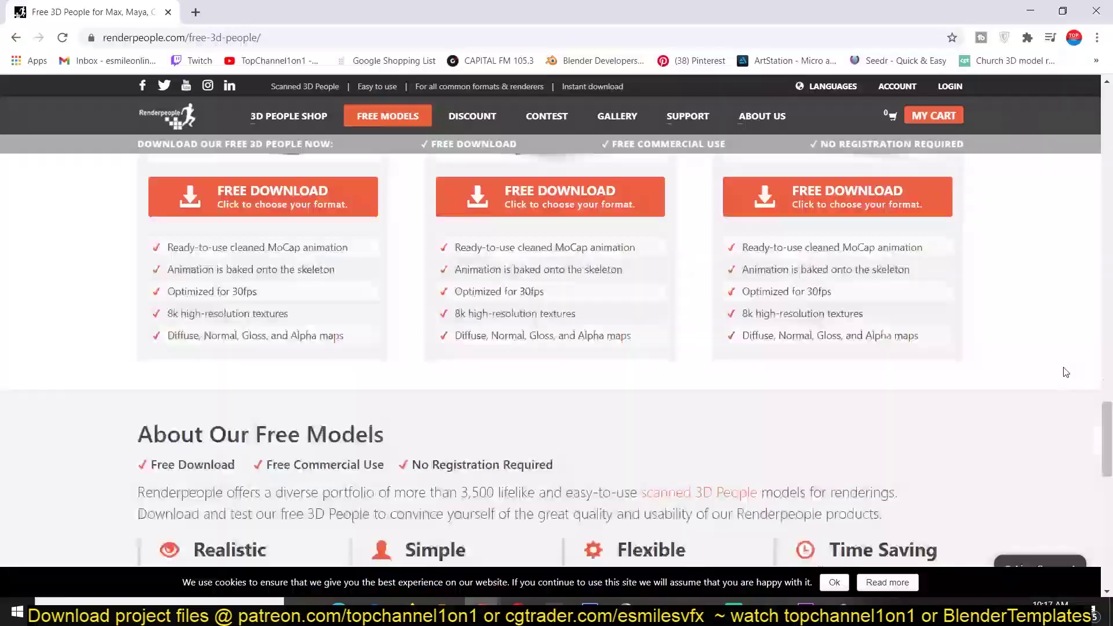
Step: In the browser, download the free rigged man from Renderpeople in FBX format as rp_eric_rigged_001_FBX.zip
scroll(1065, 372, up, 5)
scroll(1065, 372, up, 5)
click(858, 536)
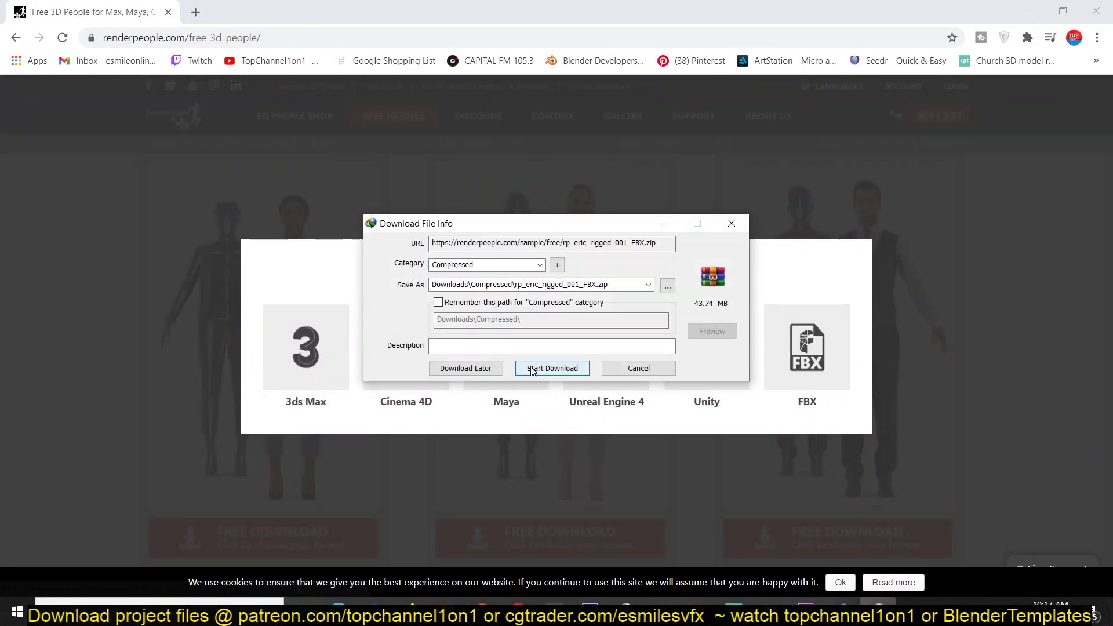
click(549, 368)
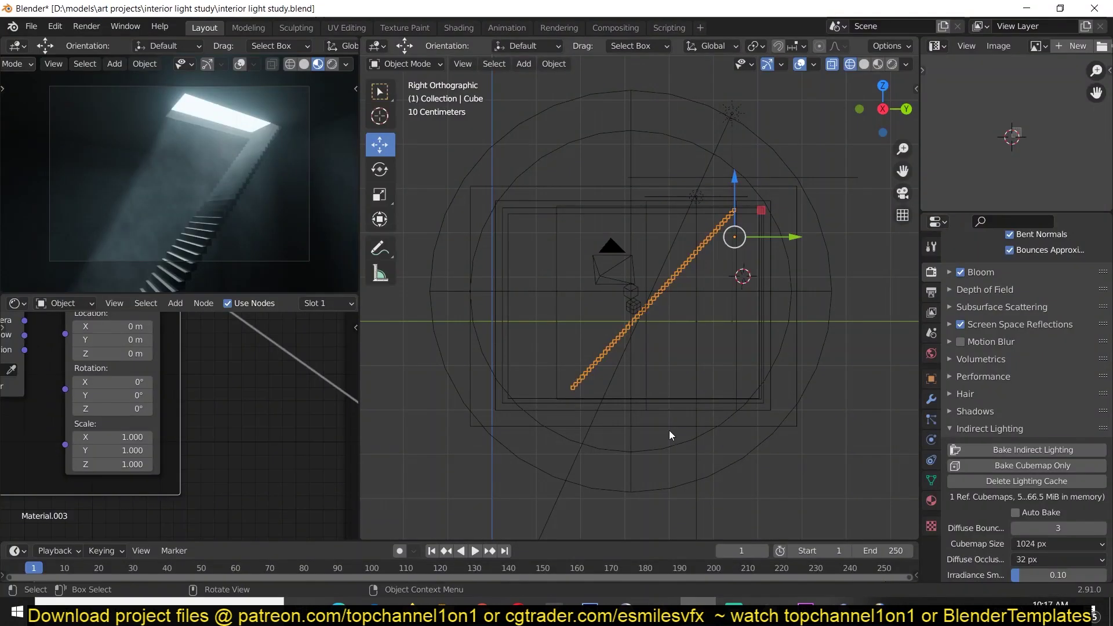
Step: Change the area light's colour to a soft warm orange and nudge the light slightly lower above the stairs
click(710, 432)
key(alt+a)
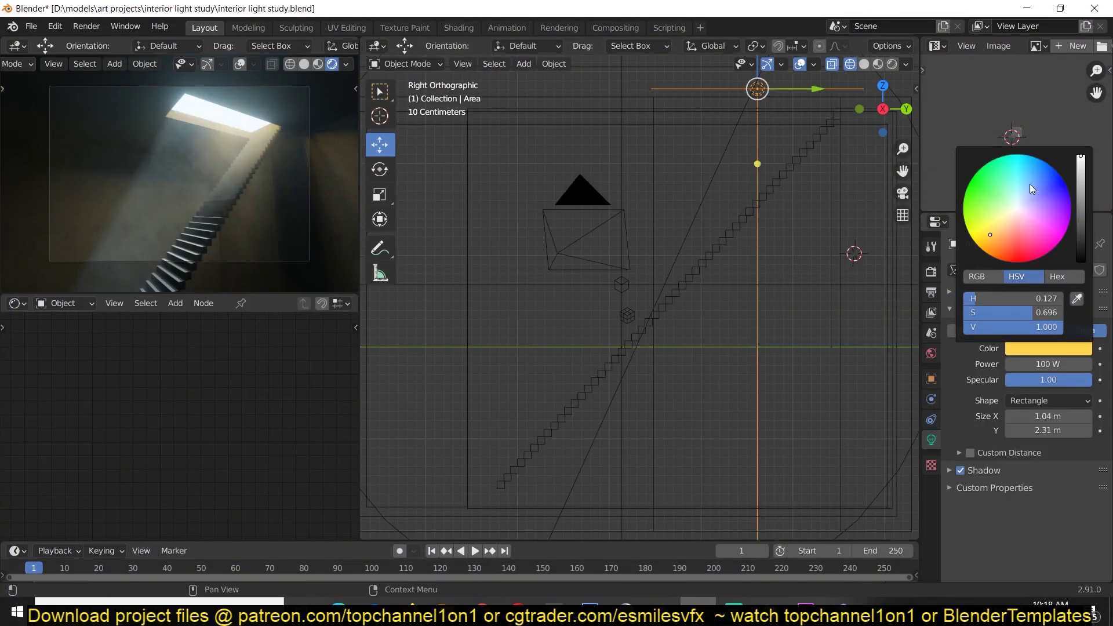
drag(1029, 183, 999, 232)
shift+middle_drag(745, 129, 737, 170)
key(g)
click(728, 233)
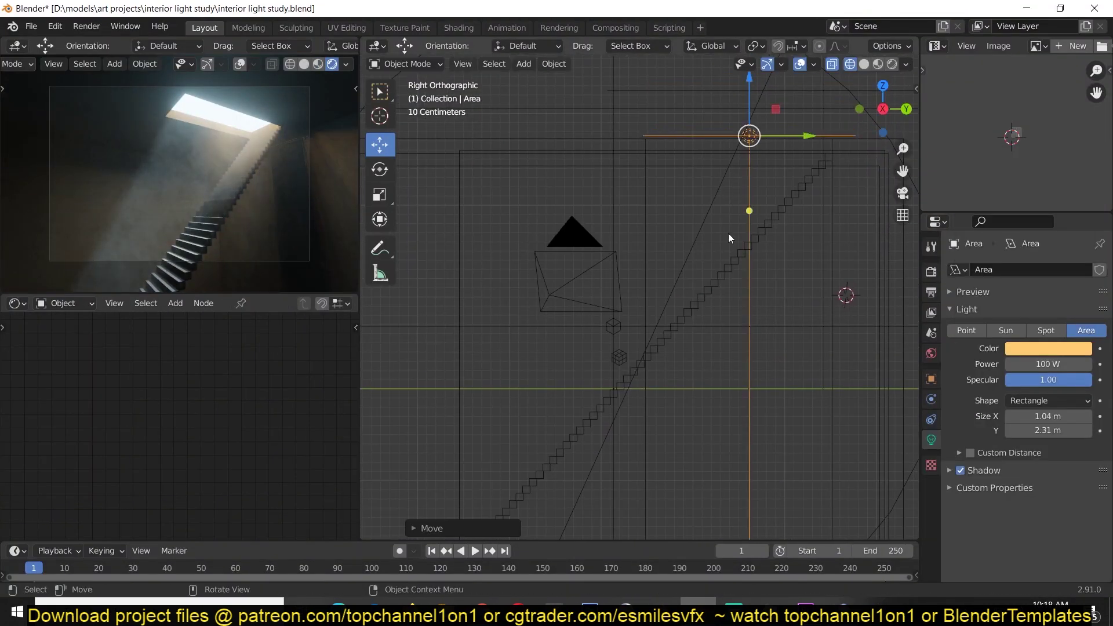
Step: Delete the imported character's animated armature so the model can be imported again
middle_drag(711, 311, 663, 293)
click(665, 322)
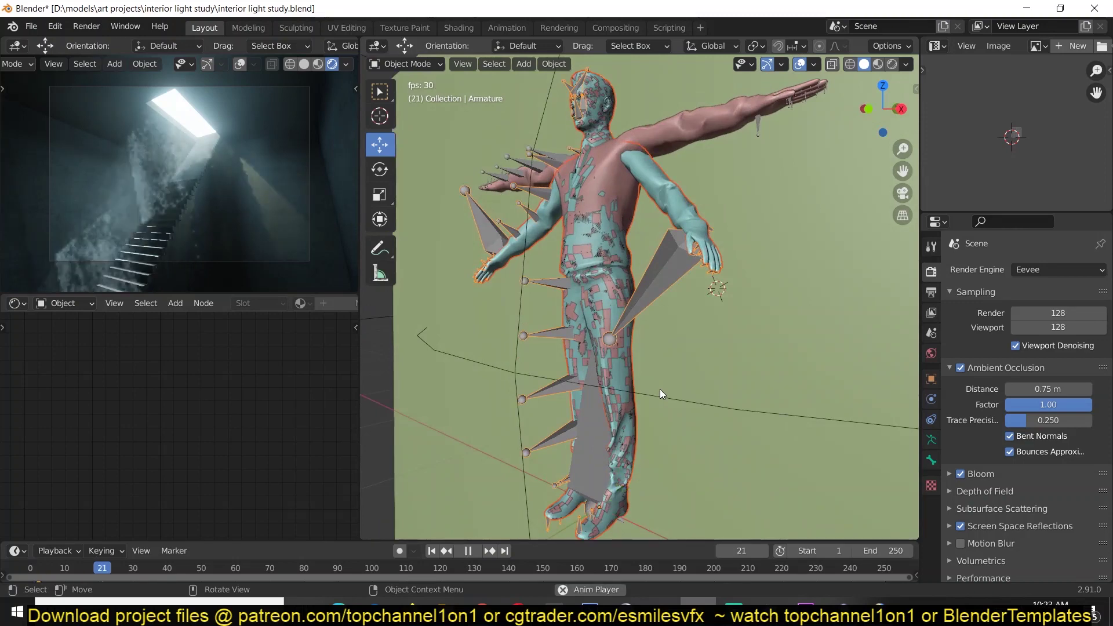
key(Delete)
click(554, 284)
click(31, 26)
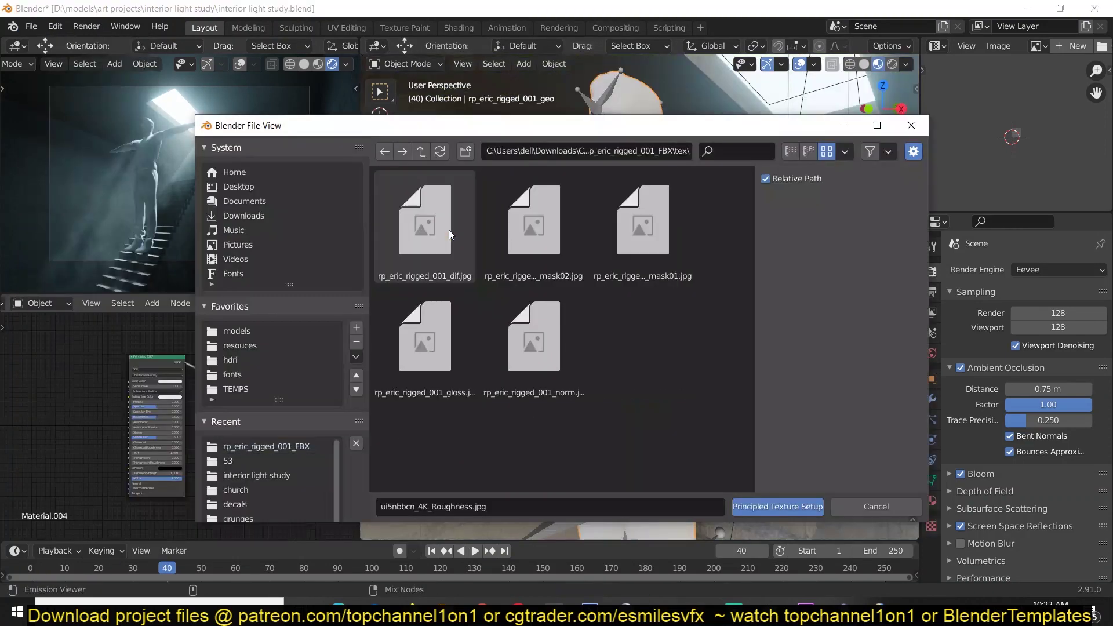
Step: Try to load all the rp_eric_rigged_001 texture images through the Principled Texture Setup
click(449, 235)
key(a)
click(776, 507)
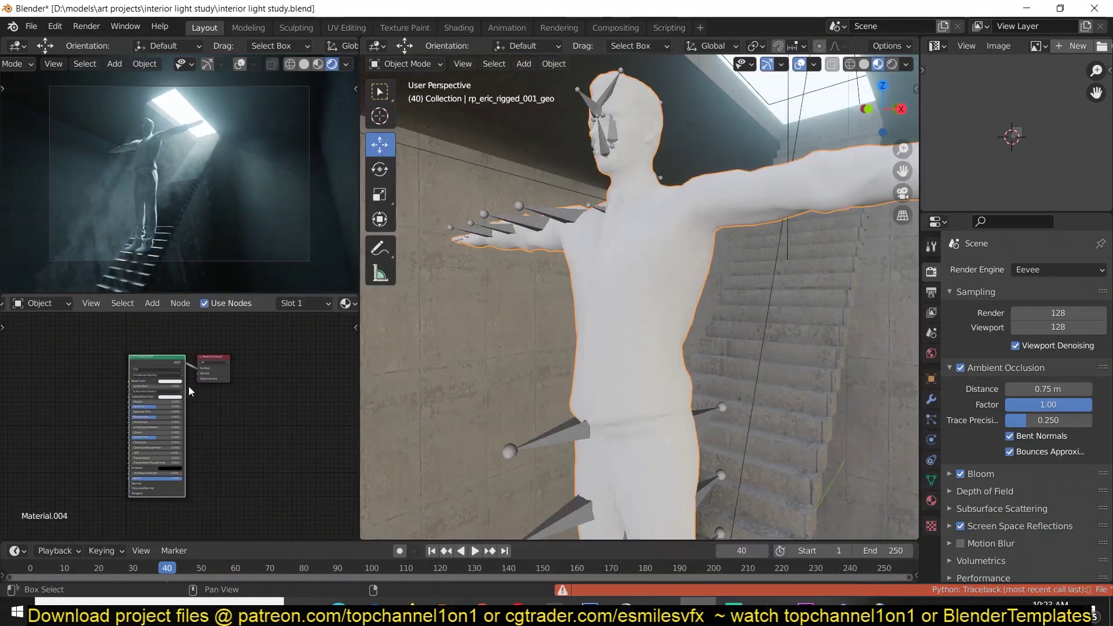
Step: Add image texture nodes for the rp_eric_rigged_001 maps to the man's material
middle_drag(79, 390, 154, 390)
key(shift+a)
mouse_move(102, 299)
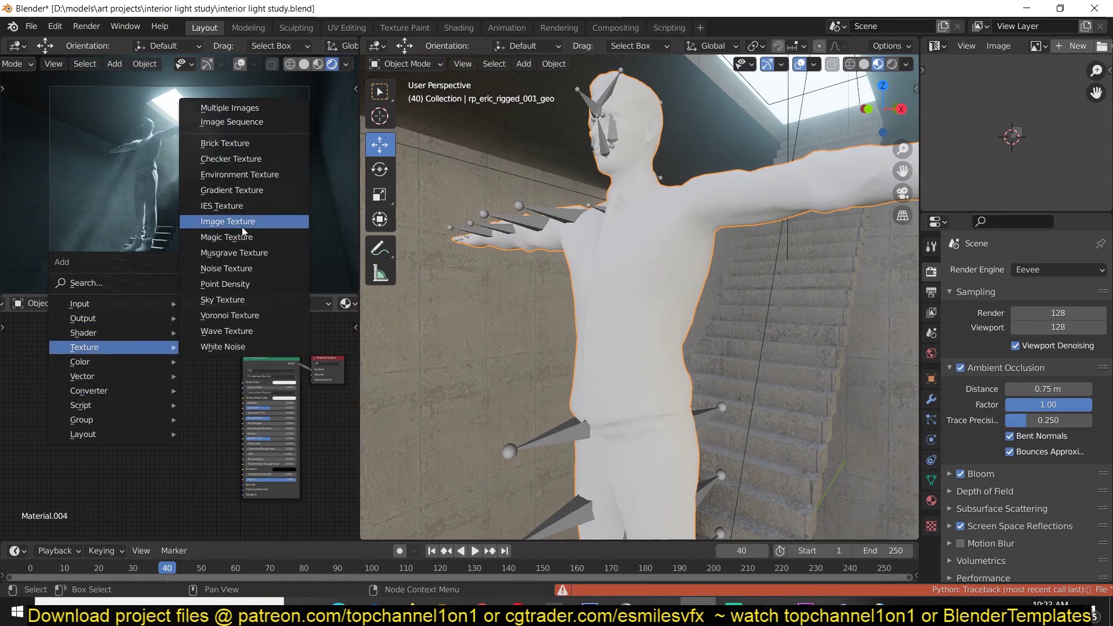
click(242, 227)
click(177, 401)
click(194, 375)
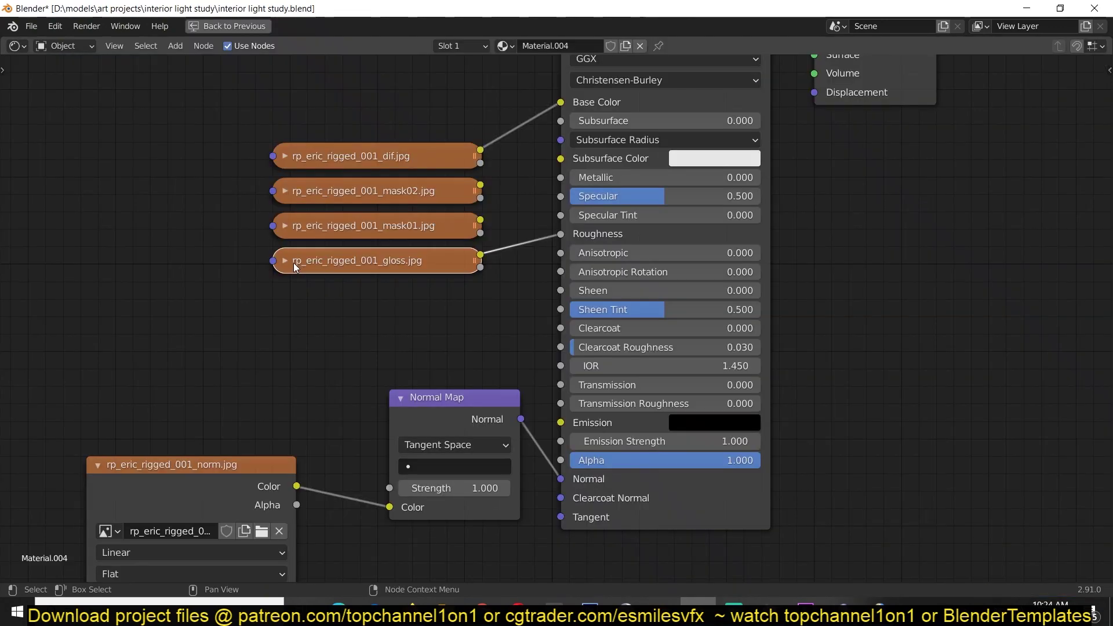
Step: Set the colour space of the man's gloss texture to Non-Color
click(285, 260)
click(397, 435)
click(416, 359)
key(ctrl+space)
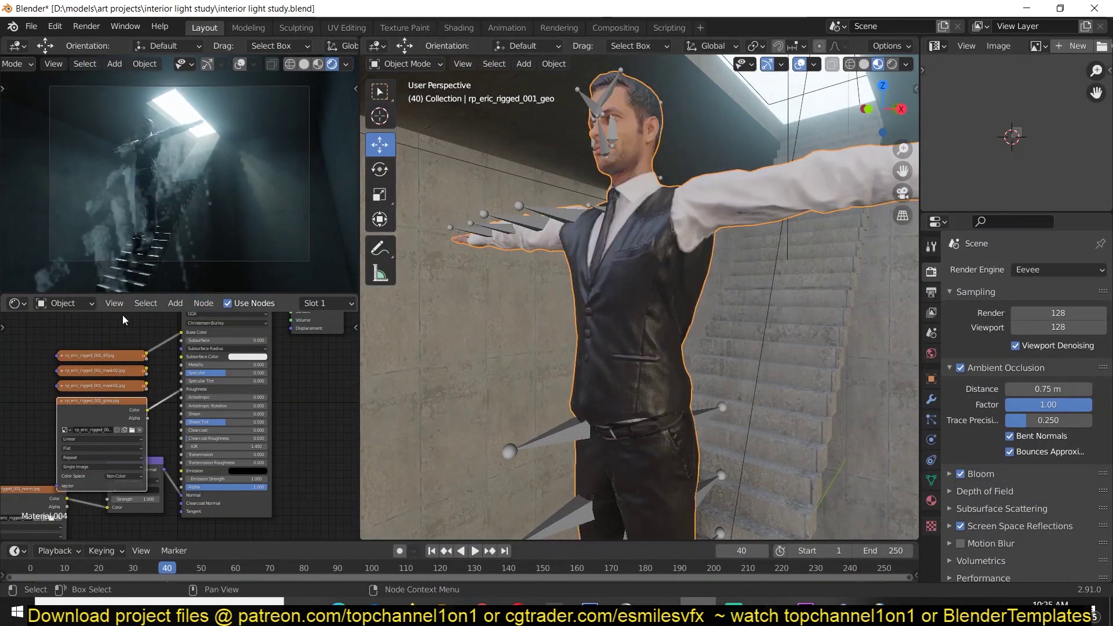
scroll(113, 378, up, 2)
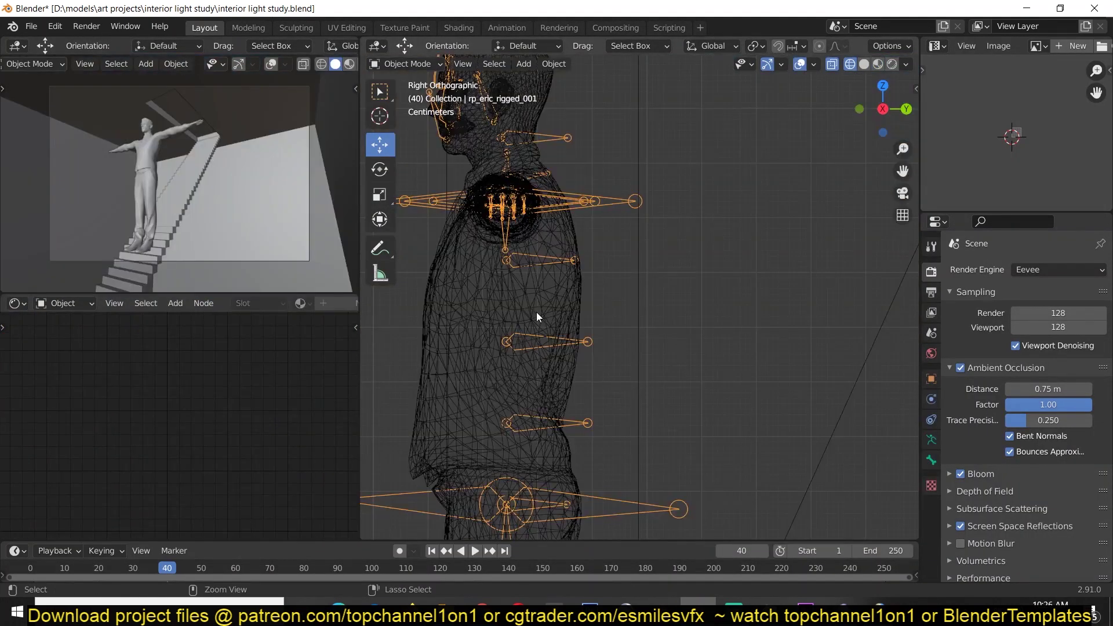
Step: Rotate the man's armature 180° about Z and scale it down to fit the staircase
text(rz180)
key(Return)
scroll(537, 312, down, 5)
shift+middle_drag(516, 303, 491, 181)
shift+middle_drag(662, 276, 664, 270)
key(s)
click(609, 363)
scroll(609, 363, up, 6)
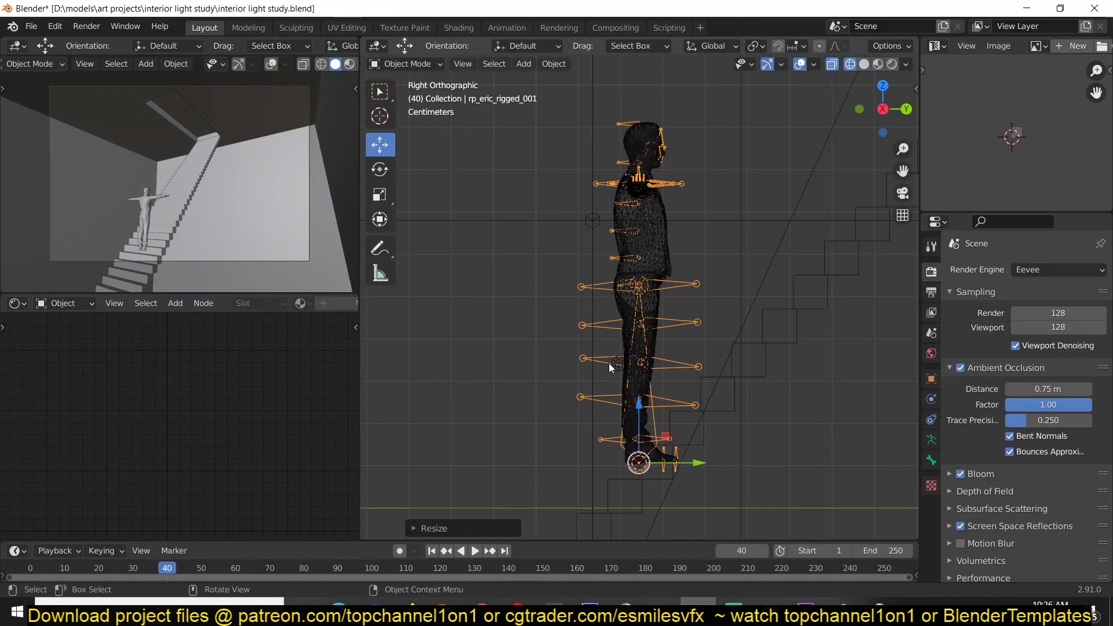
Step: Switch the man's armature to Pose Mode and work on rotating its leg bones into a stepping pose
scroll(697, 362, up, 3)
shift+middle_drag(666, 385, 614, 283)
key(ctrl+Tab)
click(614, 284)
scroll(614, 315, down, 3)
click(613, 315)
click(637, 277)
key(r)
right_click(672, 299)
Step: Rotate the hip bone and the upper-body bones to balance the man's climbing posture
click(658, 333)
key(r)
key(r)
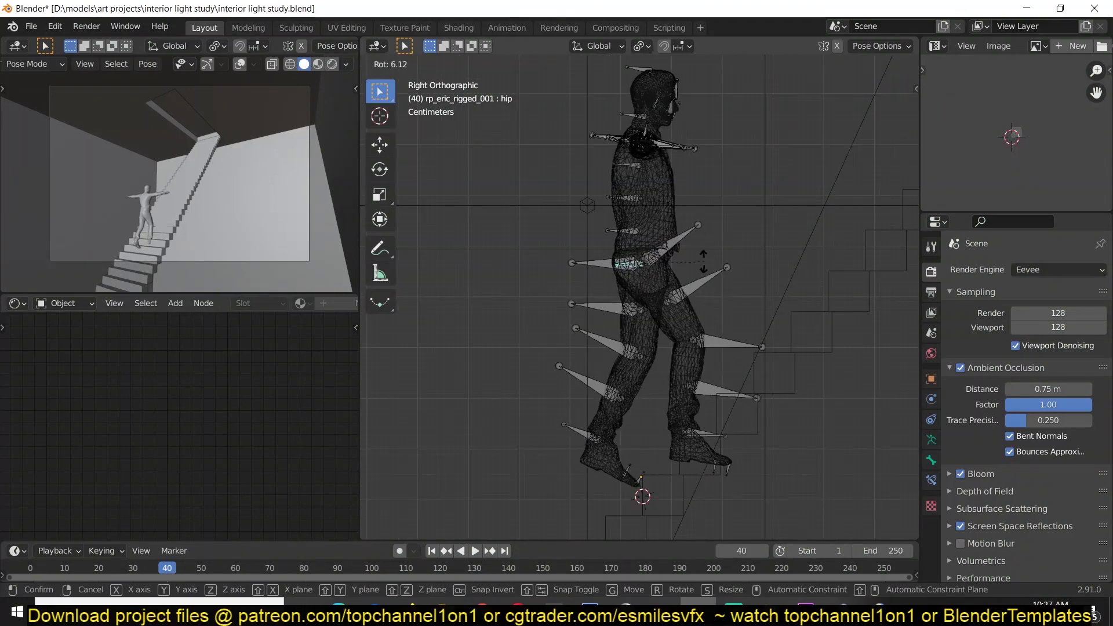
click(707, 253)
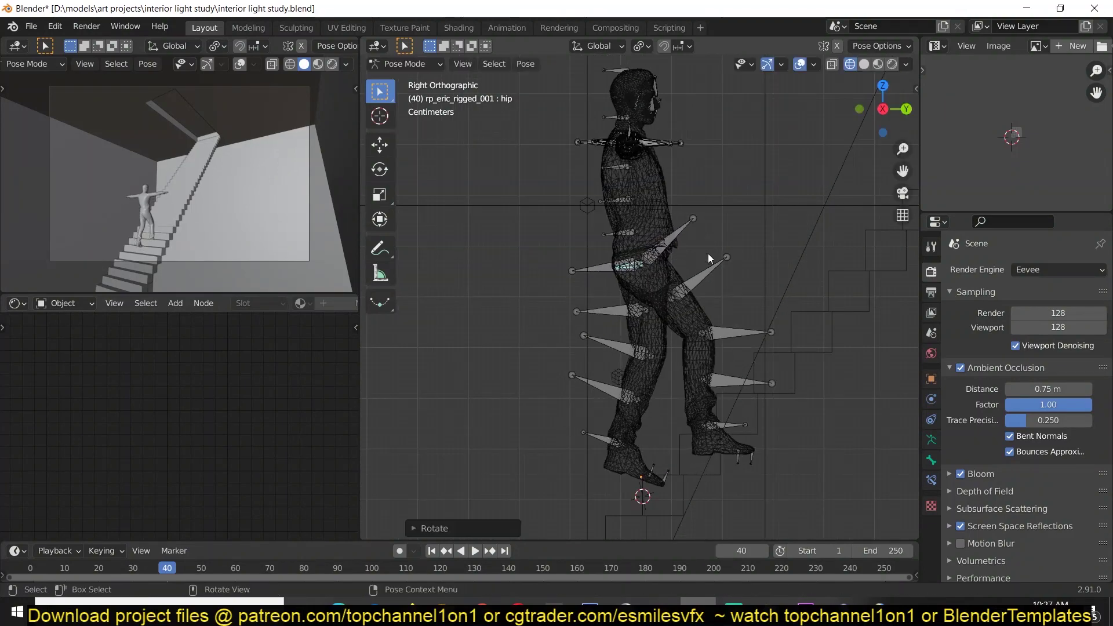
drag(534, 78, 683, 238)
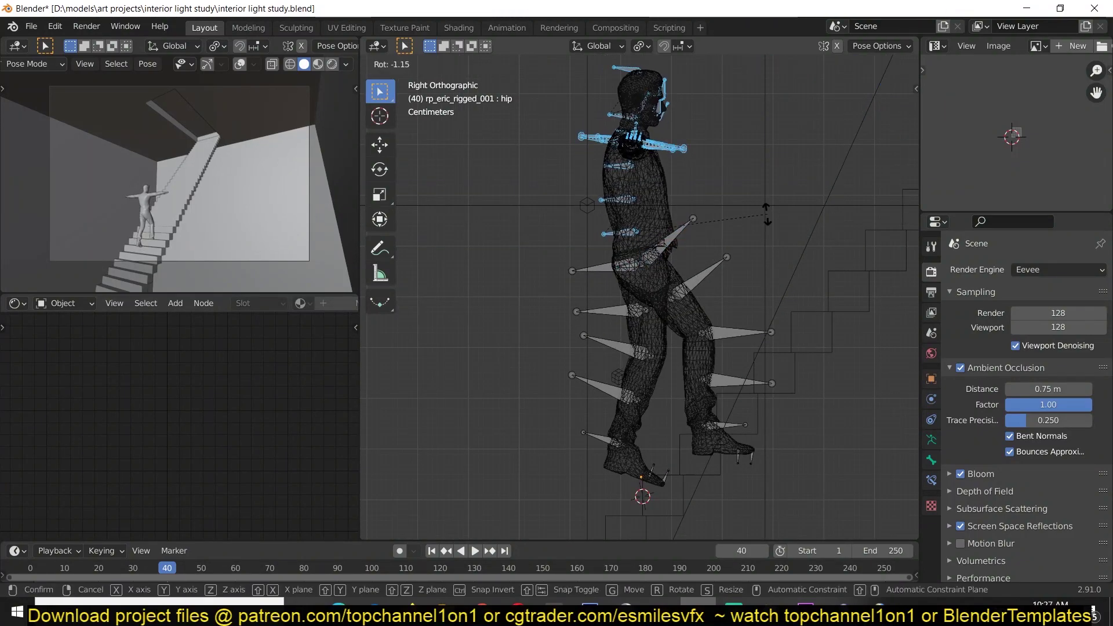
key(r)
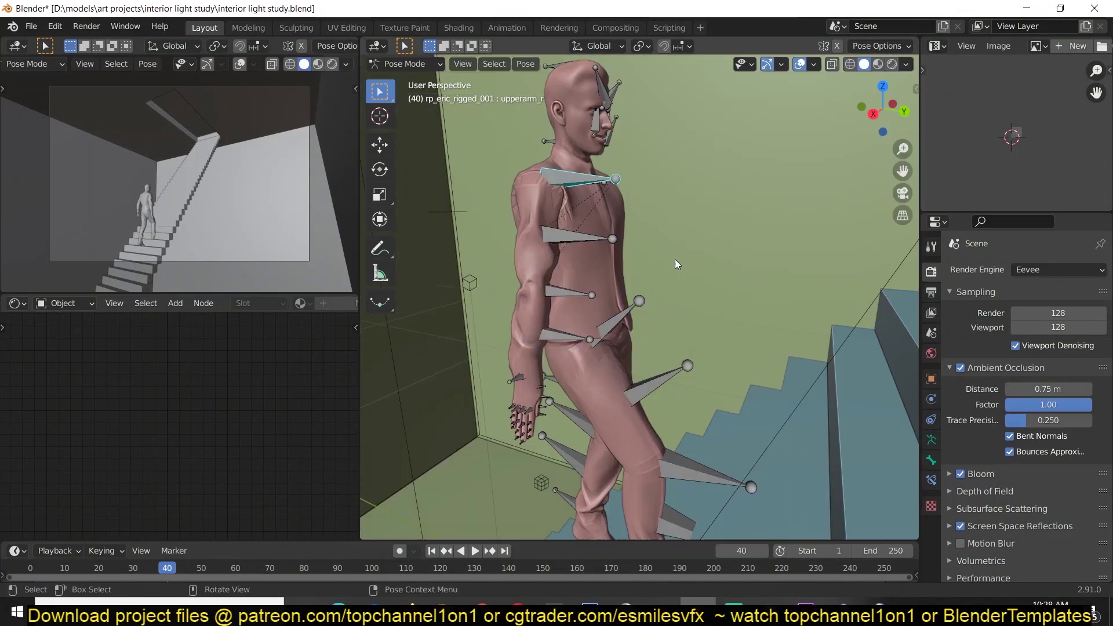
Step: Rotate the man's right upper arm bone forward to begin raising the arm
key(r)
key(r)
click(701, 251)
click(380, 169)
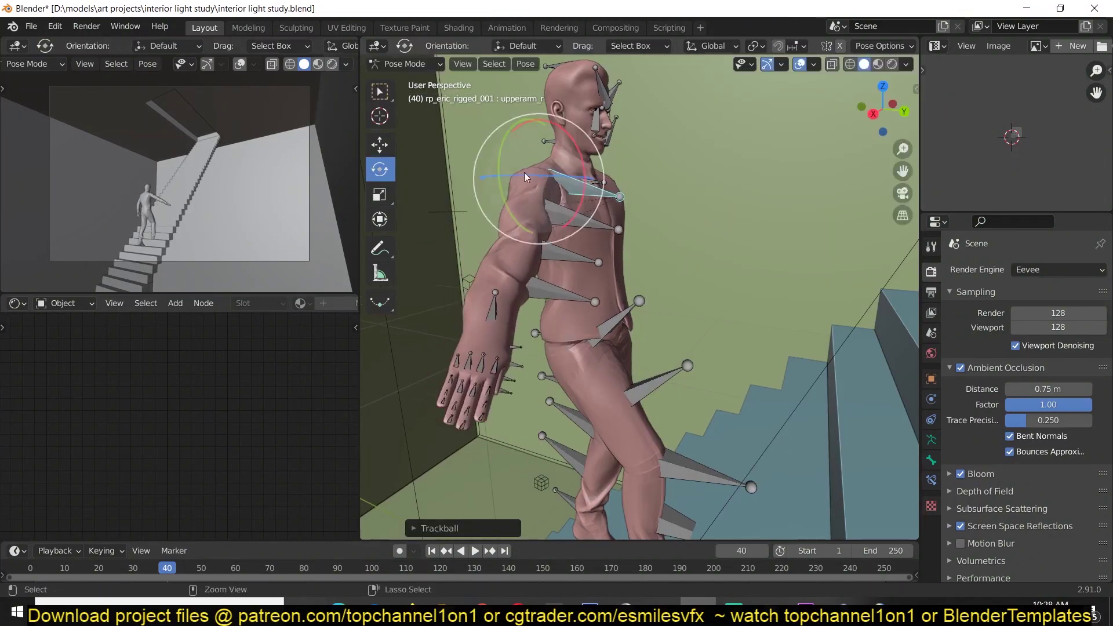
drag(521, 175, 527, 187)
middle_drag(527, 188, 569, 155)
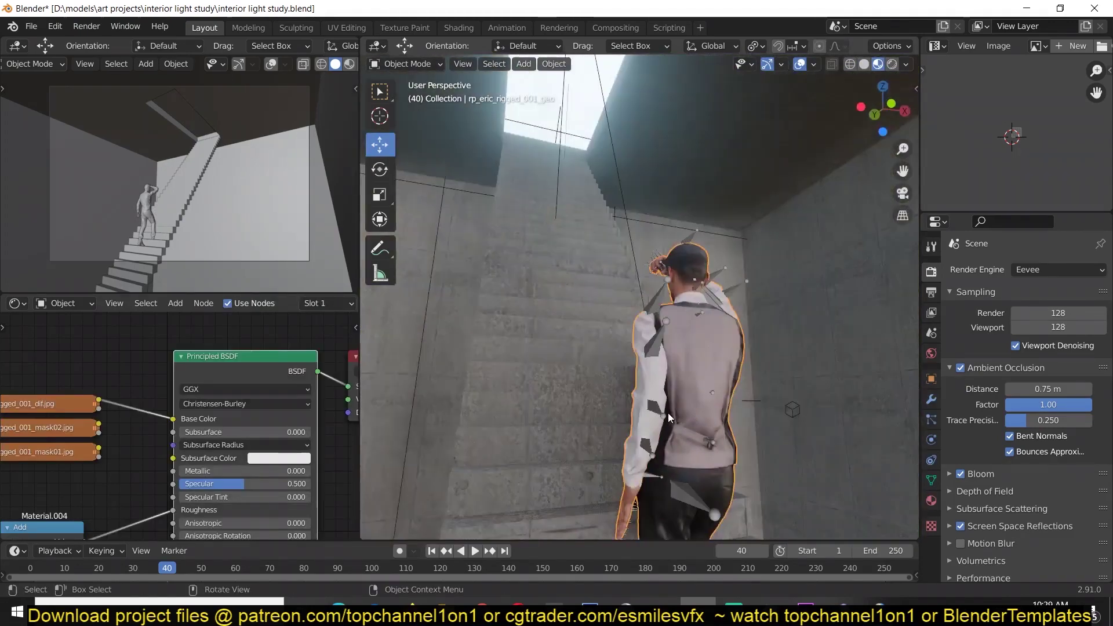
Step: Return the man's armature to Pose Mode and fine-tune individual bones of the pose
middle_drag(668, 412, 554, 342)
click(551, 313)
click(551, 315)
key(ctrl+Tab)
click(551, 315)
drag(551, 315, 551, 329)
middle_drag(550, 329, 672, 298)
drag(685, 313, 683, 307)
middle_drag(683, 307, 592, 282)
drag(590, 282, 543, 280)
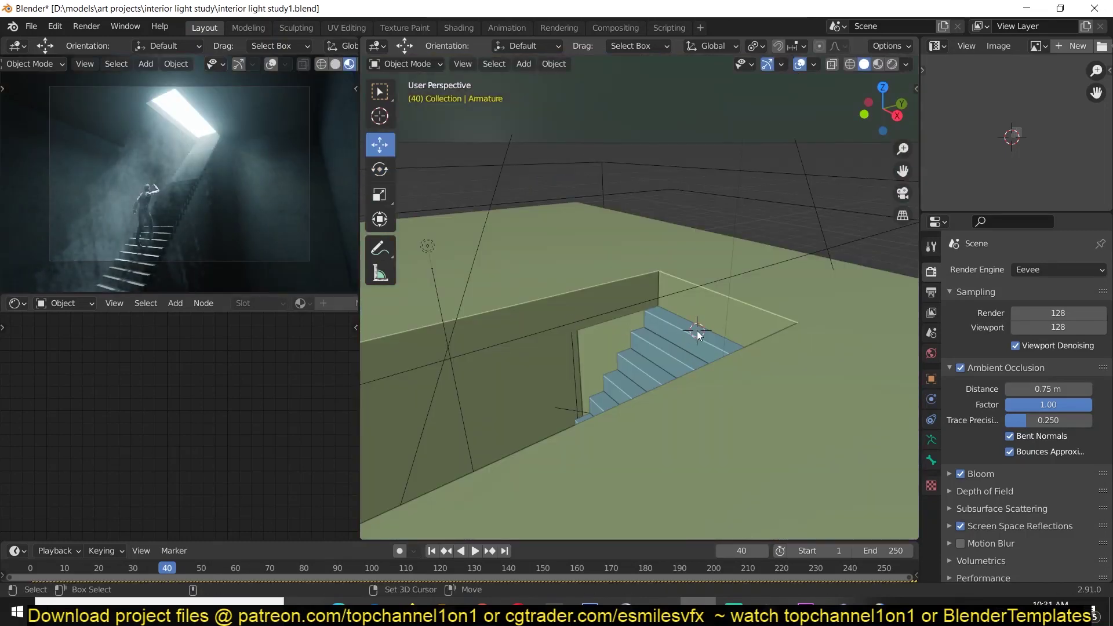
Step: Frame the imported woman's armature and examine her in Material Preview shading
key(KP_Decimal)
click(878, 64)
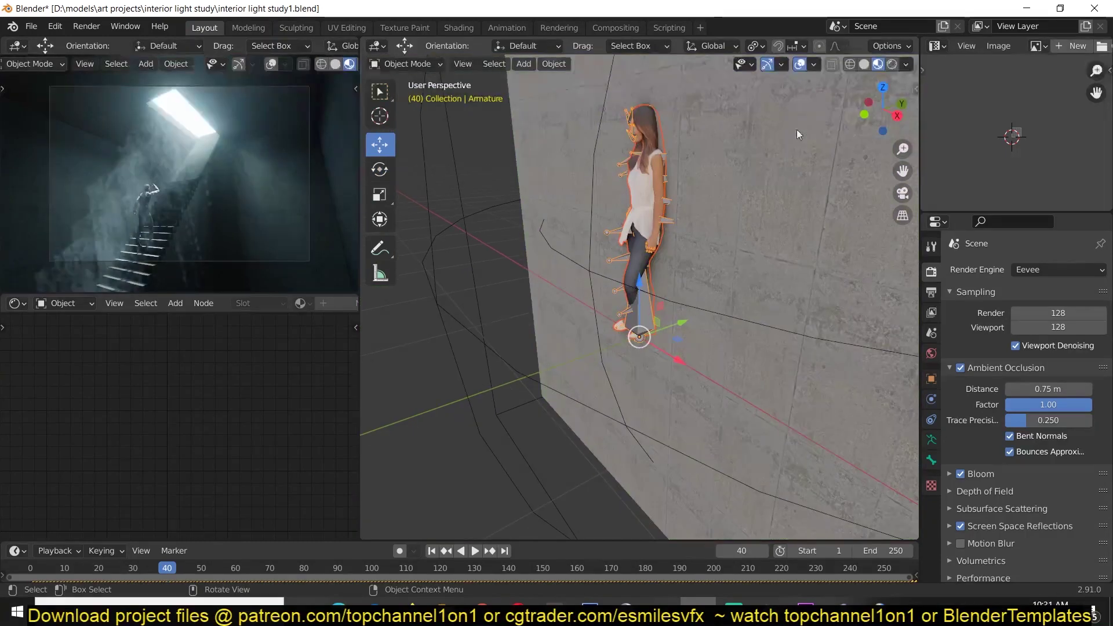
mouse_move(750, 155)
shift+middle_down()
mouse_move(566, 444)
mouse_move(554, 493)
shift+middle_up()
shift+middle_drag(705, 220, 603, 286)
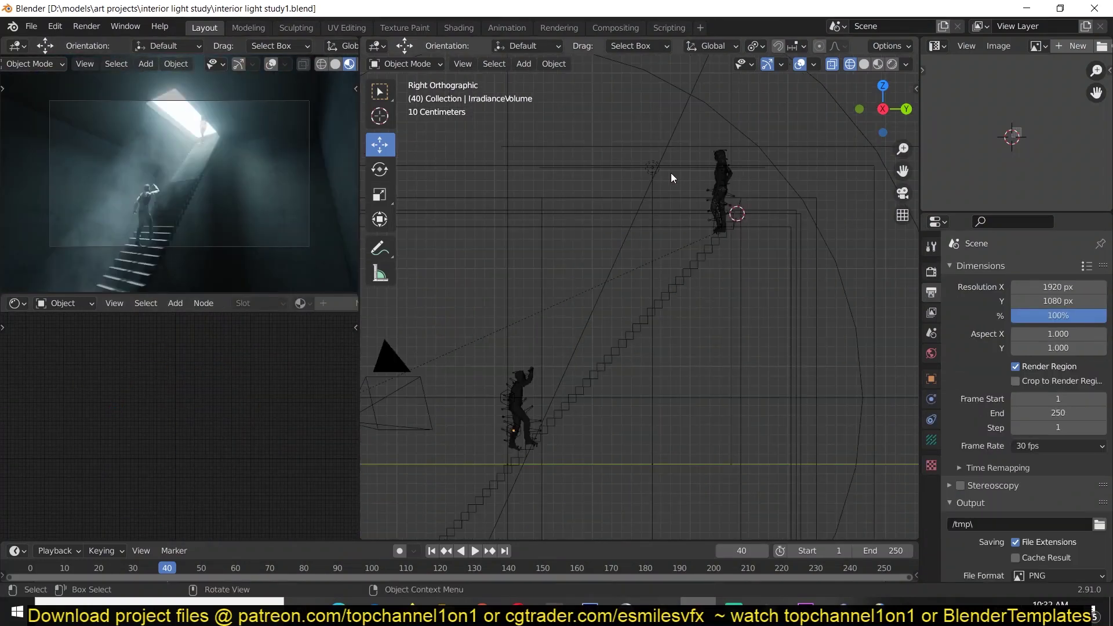
Step: Add a point light beside the woman at the top of the stairs
key(shift+a)
click(797, 330)
key(KP_1)
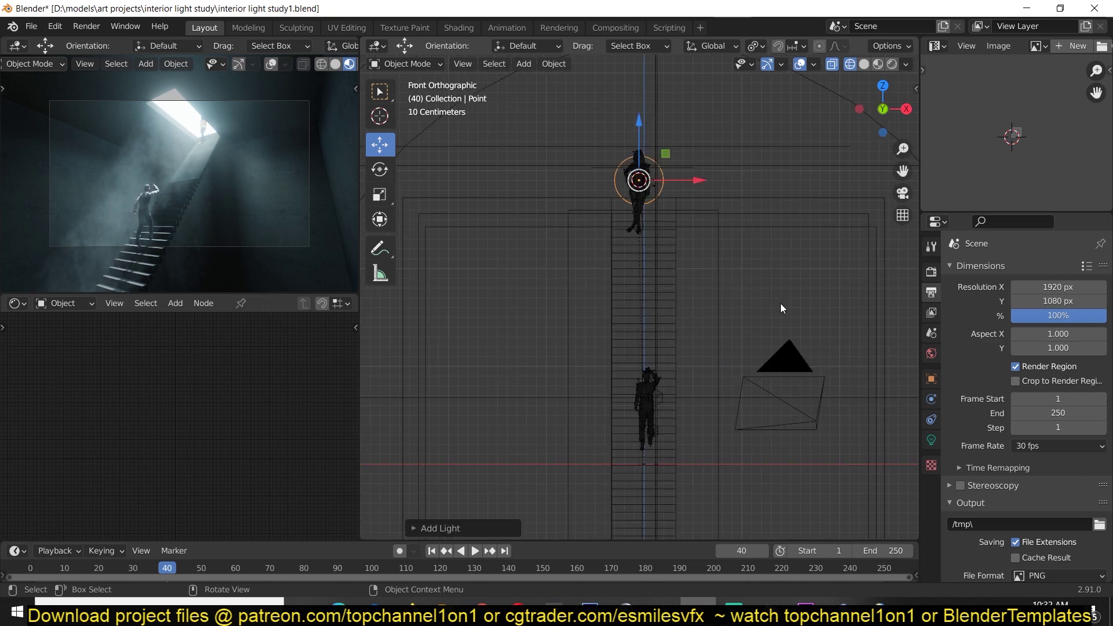
key(KP_4)
key(KP_3)
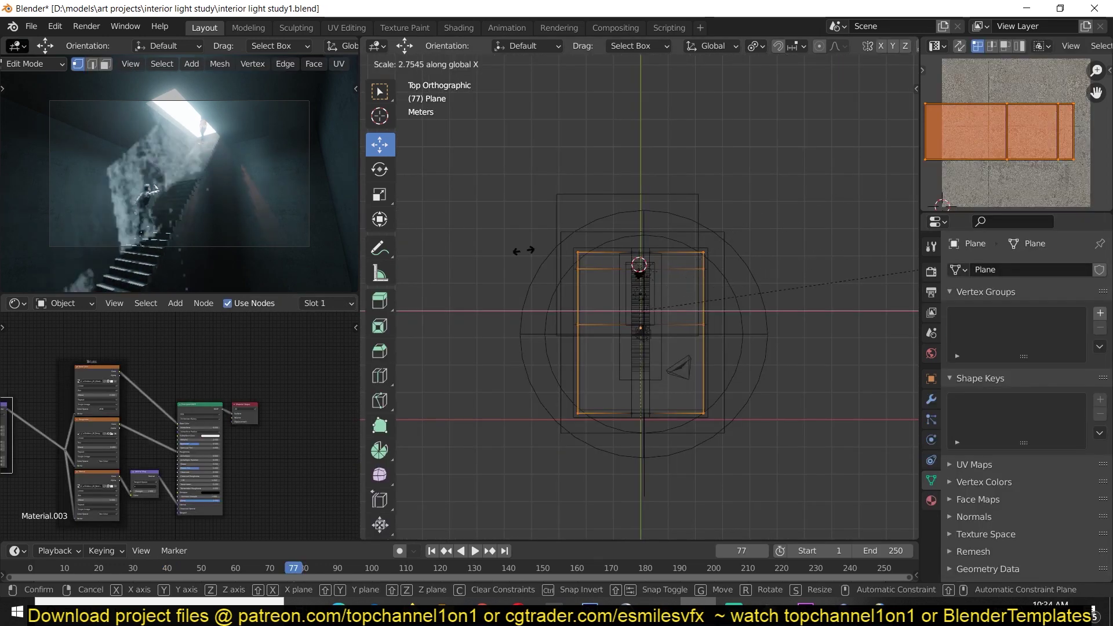
Step: Widen the room's mesh by scaling it about 2.75 along X, with a further scaling along X
click(524, 250)
key(s)
key(x)
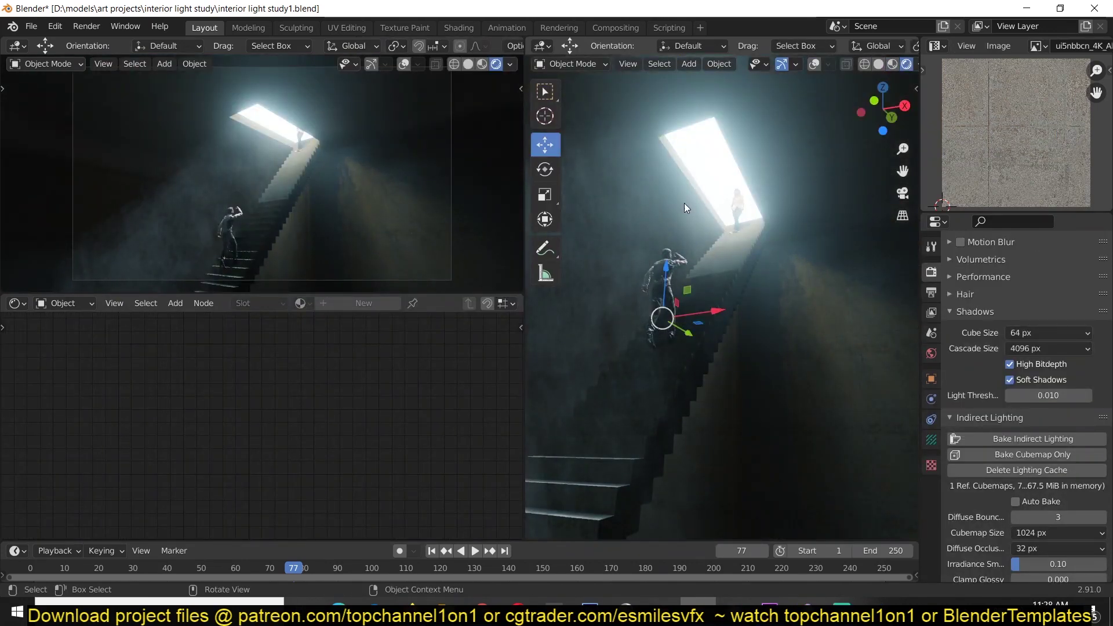
Step: Select the textured concrete geometry to bring up its material nodes
click(798, 372)
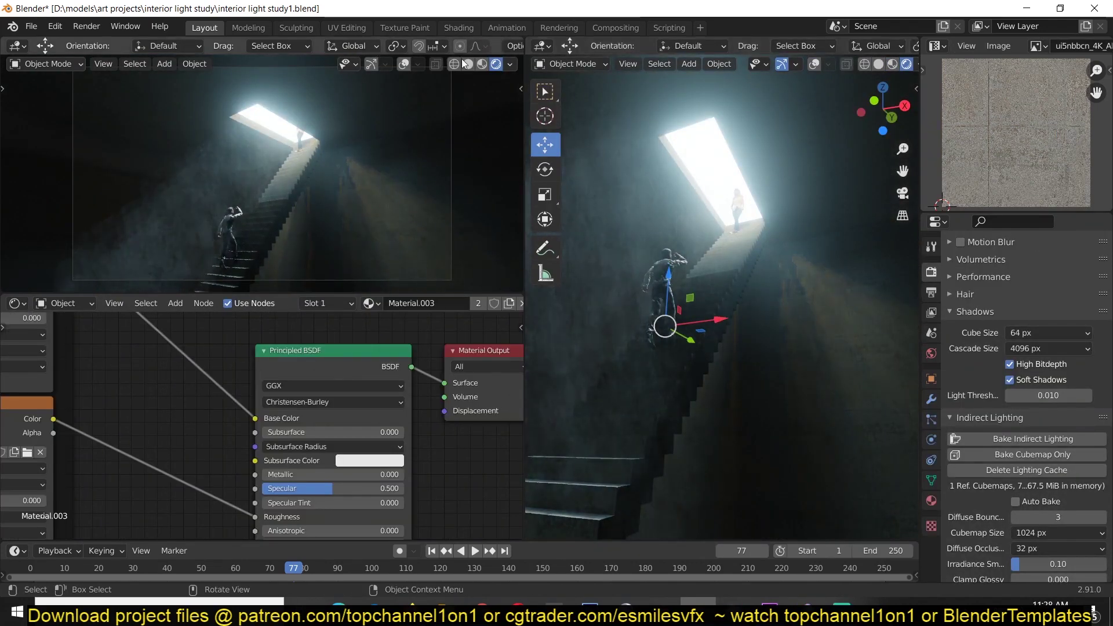